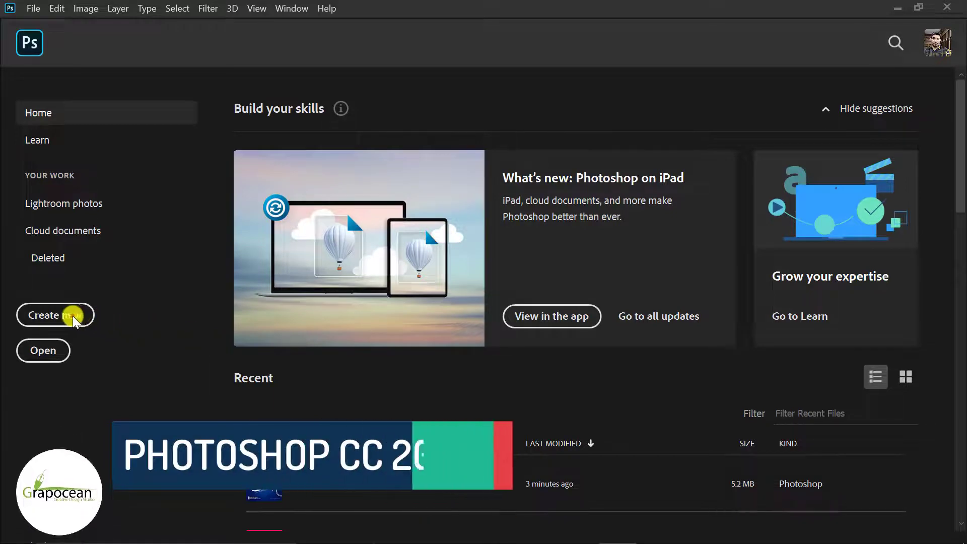
Create a 1091 × 2552 px, 300 ppi document and name its preset 'Tri Fold Brochure'.
{"action": "left_click", "coordinate": [74, 314]}
{"action": "double_click", "coordinate": [711, 102]}
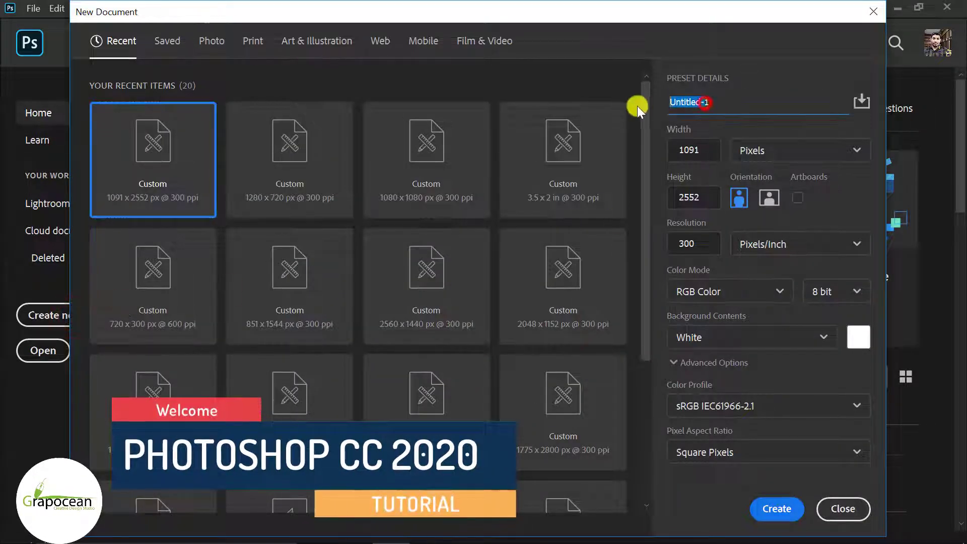
{"action": "type", "text": "T"}
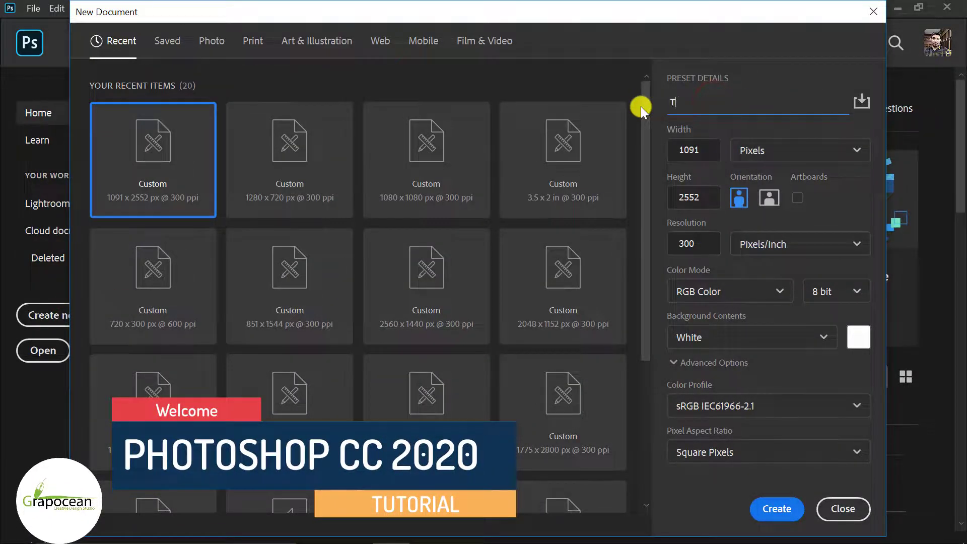
{"action": "type", "text": "ri Fold Bro"}
{"action": "type", "text": "chure"}
{"action": "double_click", "coordinate": [697, 149]}
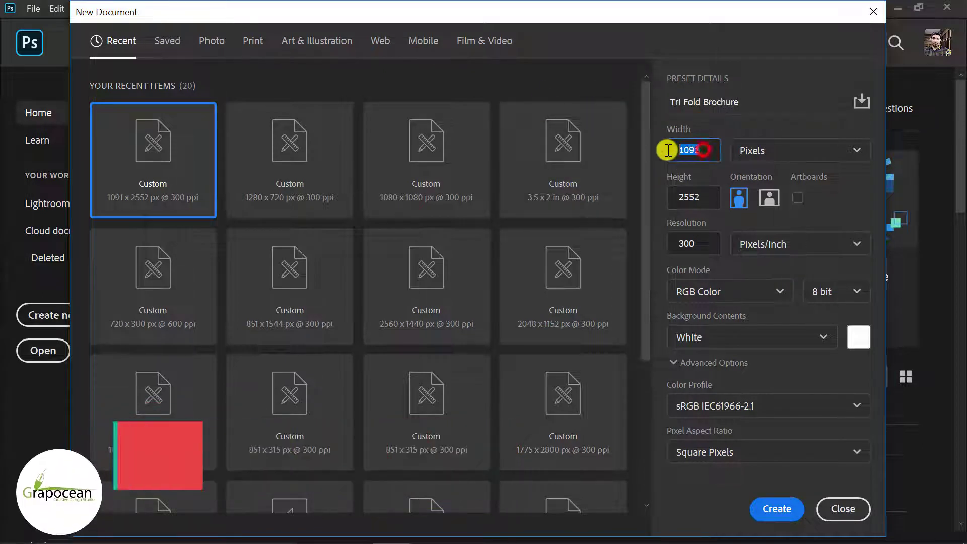
{"action": "left_click", "coordinate": [761, 497]}
Drag two vertical ruler guides onto the canvas's left and right edges.
{"action": "key", "text": "ctrl+minus"}
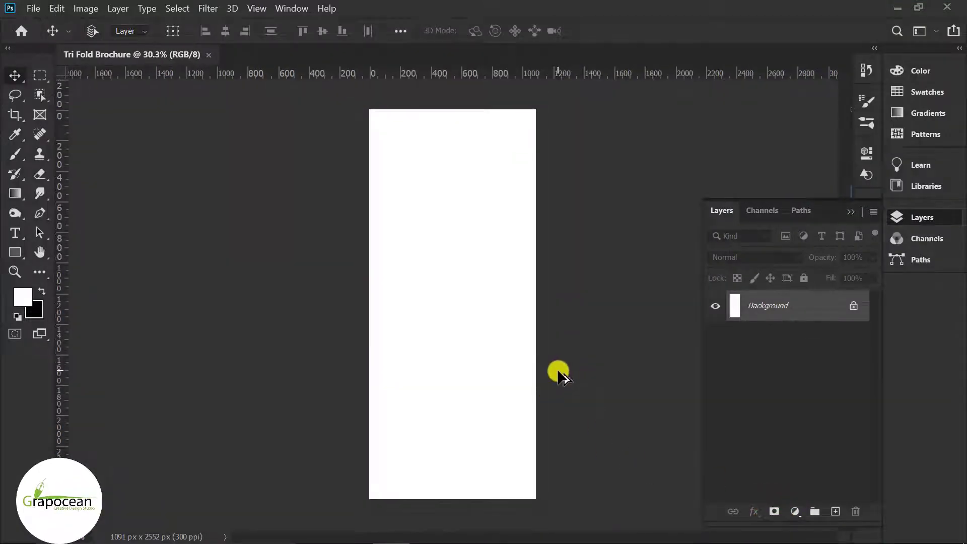
{"action": "left_click_drag", "start_coordinate": [59, 235], "coordinate": [535, 306]}
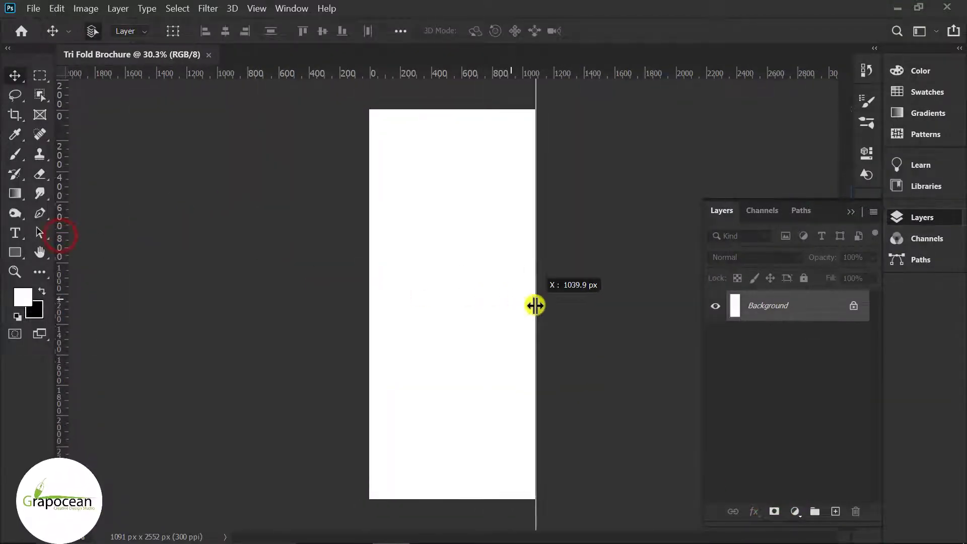
{"action": "left_click_drag", "start_coordinate": [57, 297], "coordinate": [378, 329]}
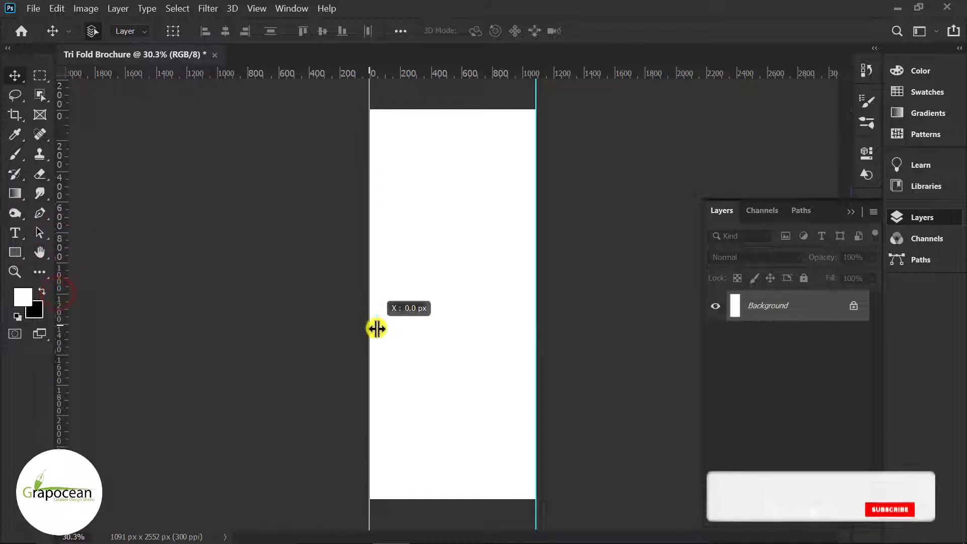
{"action": "left_click_drag", "start_coordinate": [63, 302], "coordinate": [369, 324]}
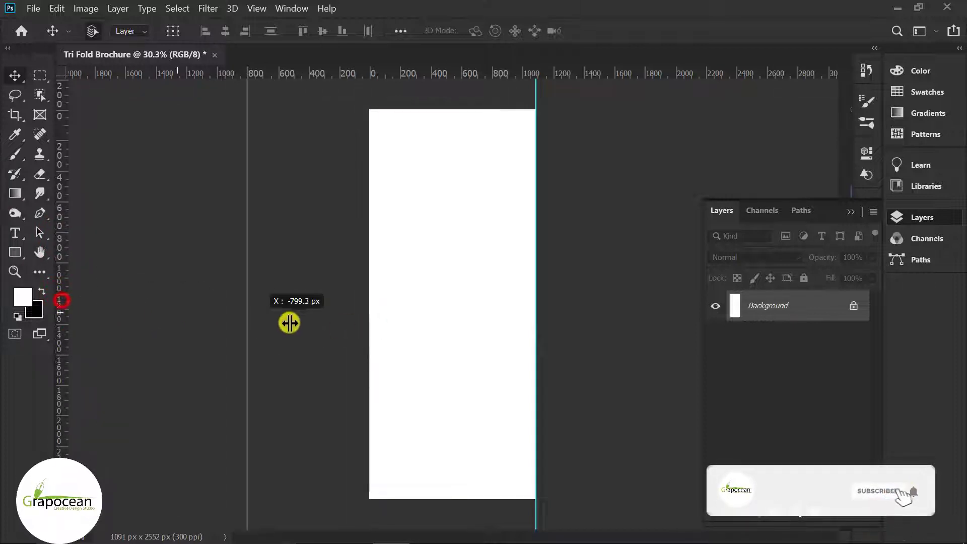
{"action": "scroll", "coordinate": [461, 316], "scroll_direction": "down", "scroll_amount": 1}
{"action": "scroll", "coordinate": [461, 318], "scroll_direction": "down", "scroll_amount": 1}
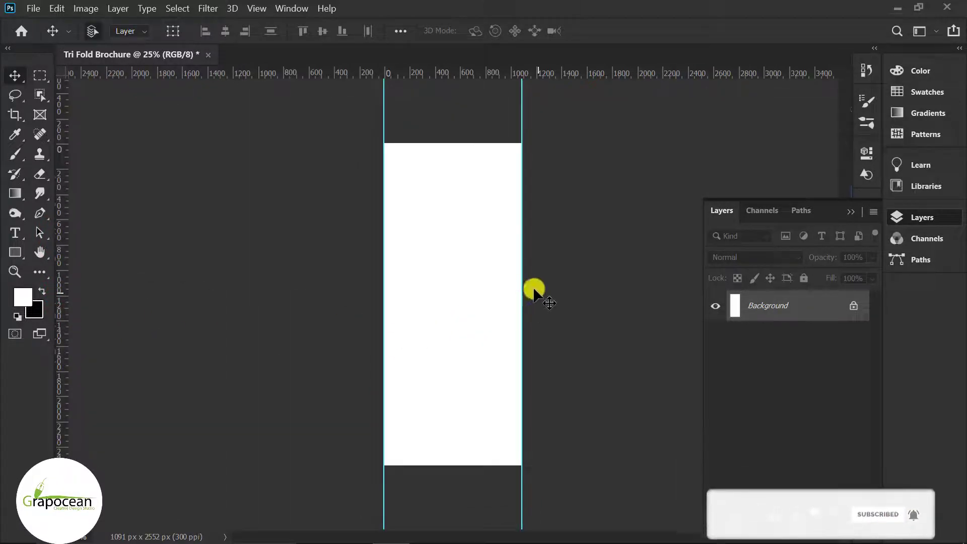
Double the canvas width to 2182 px with white extension and guide its new right edge.
{"action": "left_click", "coordinate": [85, 8]}
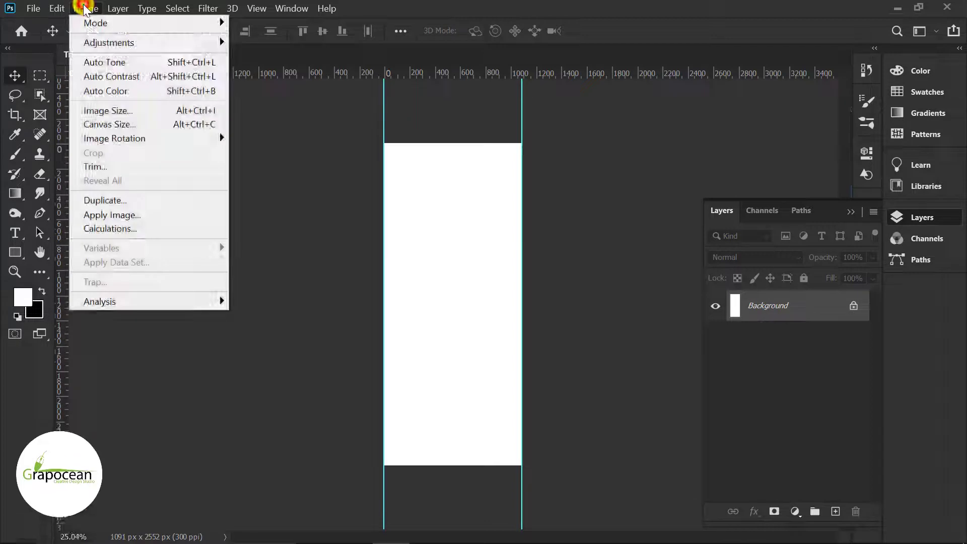
{"action": "left_click", "coordinate": [130, 123]}
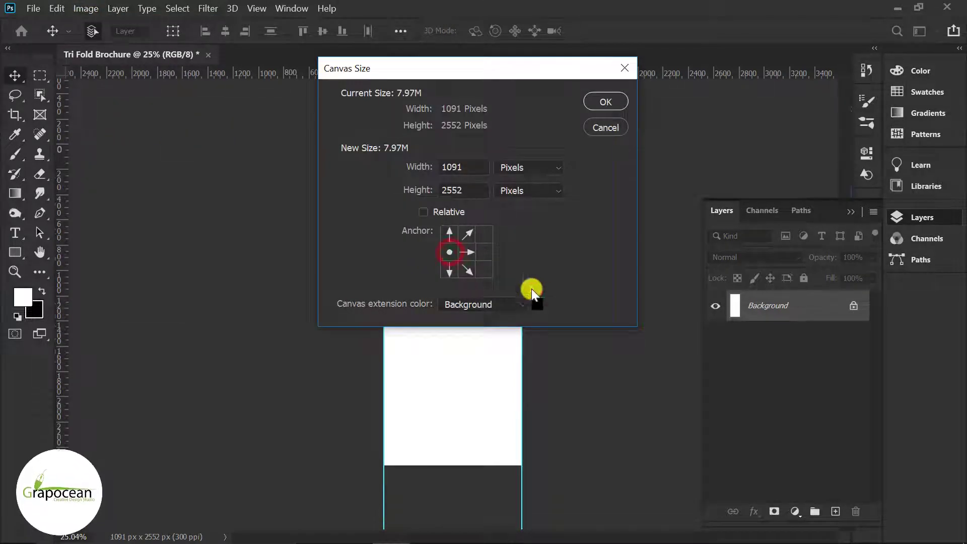
{"action": "left_click", "coordinate": [537, 304]}
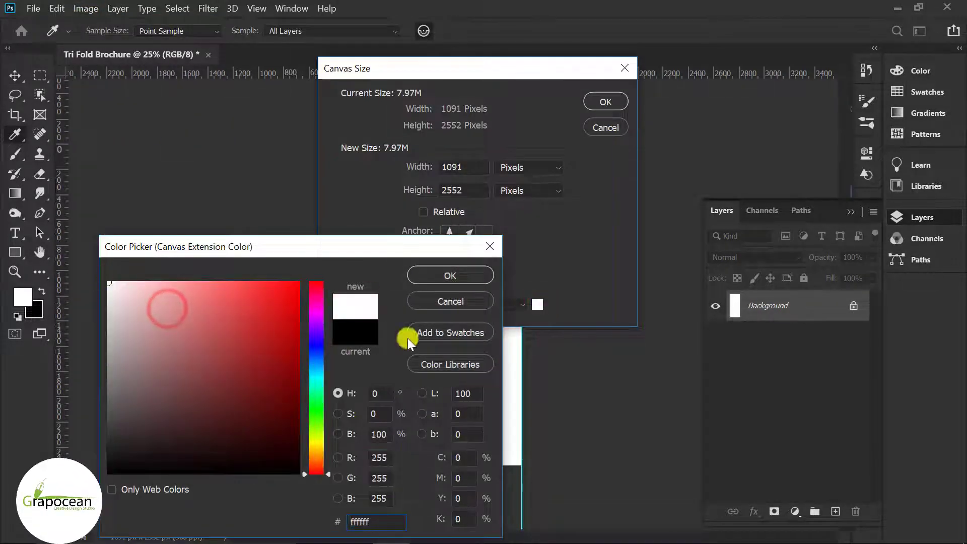
{"action": "left_click", "coordinate": [443, 275]}
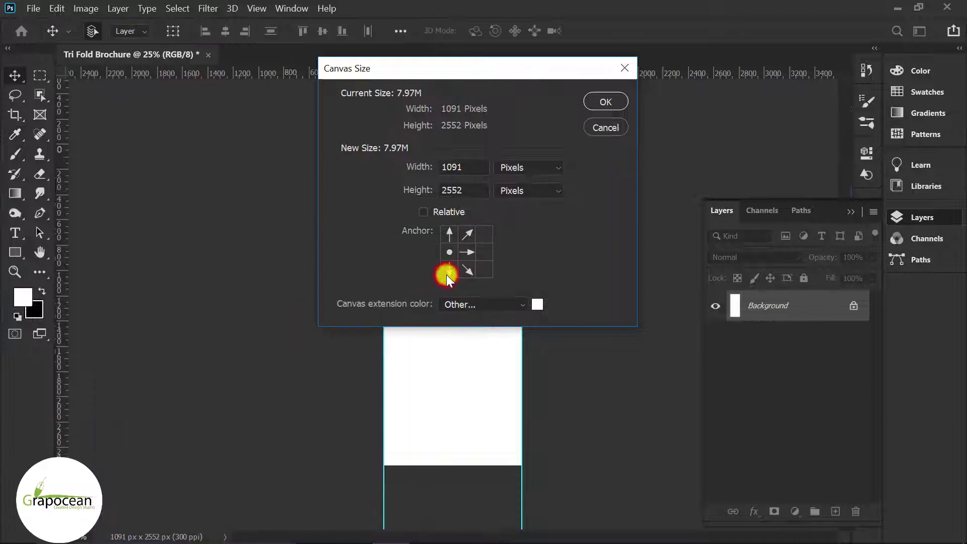
{"action": "left_click", "coordinate": [475, 165]}
{"action": "type", "text": "*2"}
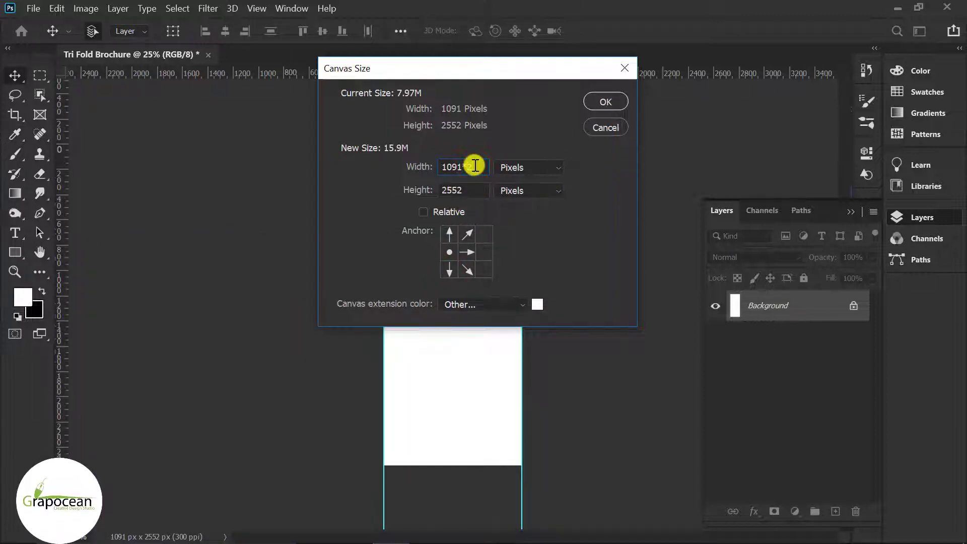
{"action": "key", "text": "Return"}
{"action": "left_click_drag", "start_coordinate": [58, 304], "coordinate": [591, 323]}
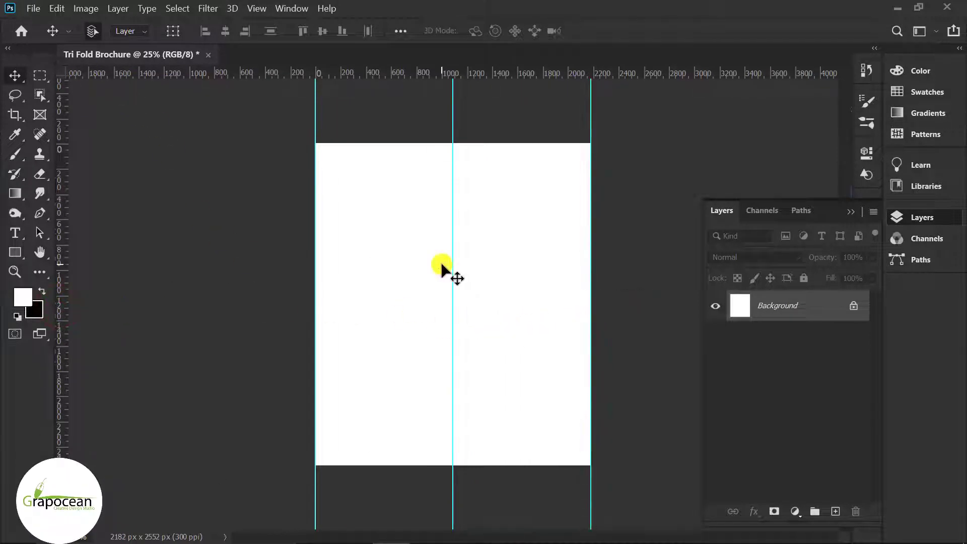
Extend the left-anchored canvas to 3273 px and add a guide at the new right edge.
{"action": "left_click", "coordinate": [86, 8]}
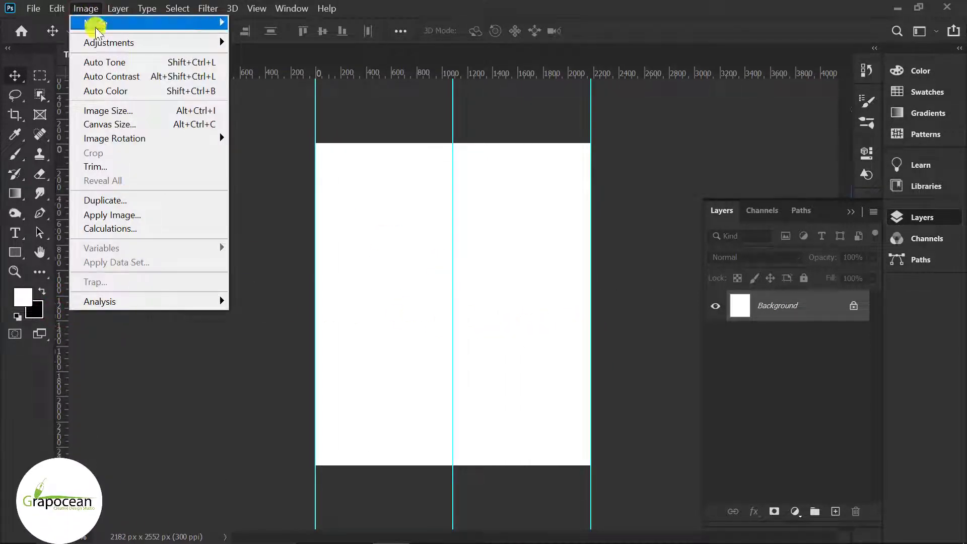
{"action": "left_click", "coordinate": [125, 124]}
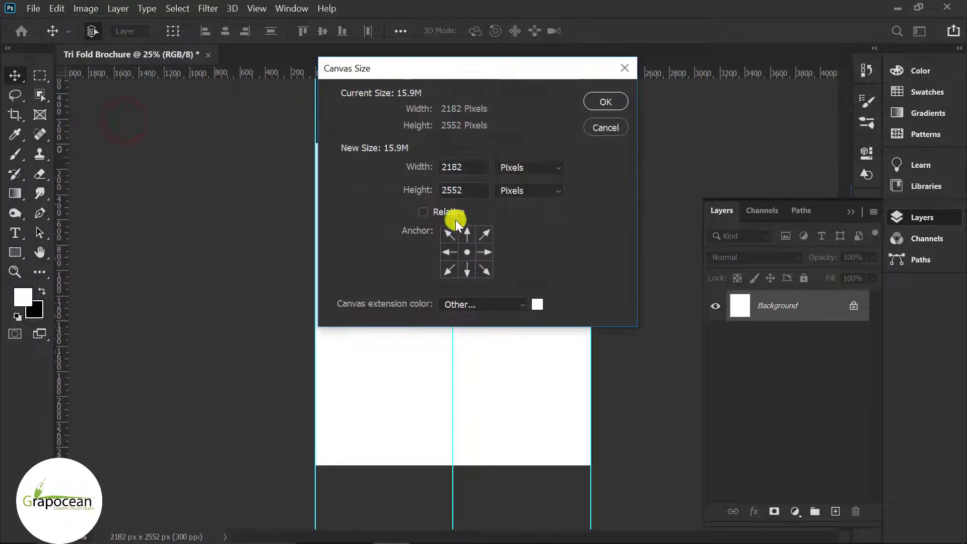
{"action": "left_click", "coordinate": [449, 252]}
{"action": "left_click", "coordinate": [472, 166]}
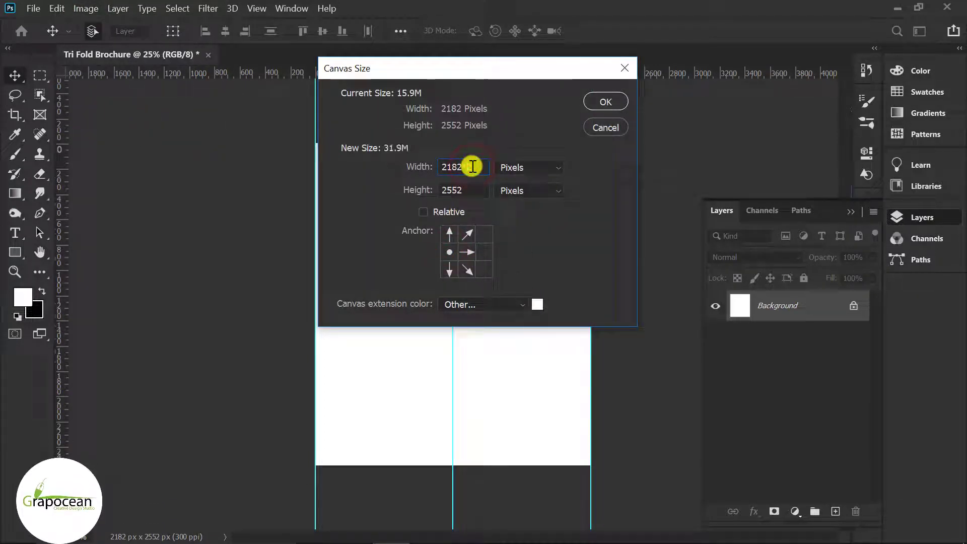
{"action": "type", "text": "2"}
{"action": "type", "text": "1091*3"}
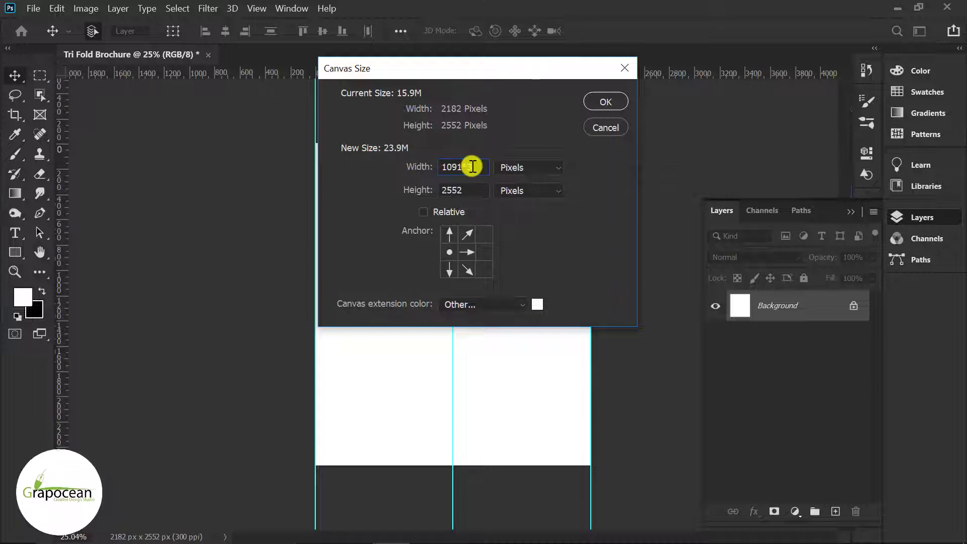
{"action": "key", "text": "Return"}
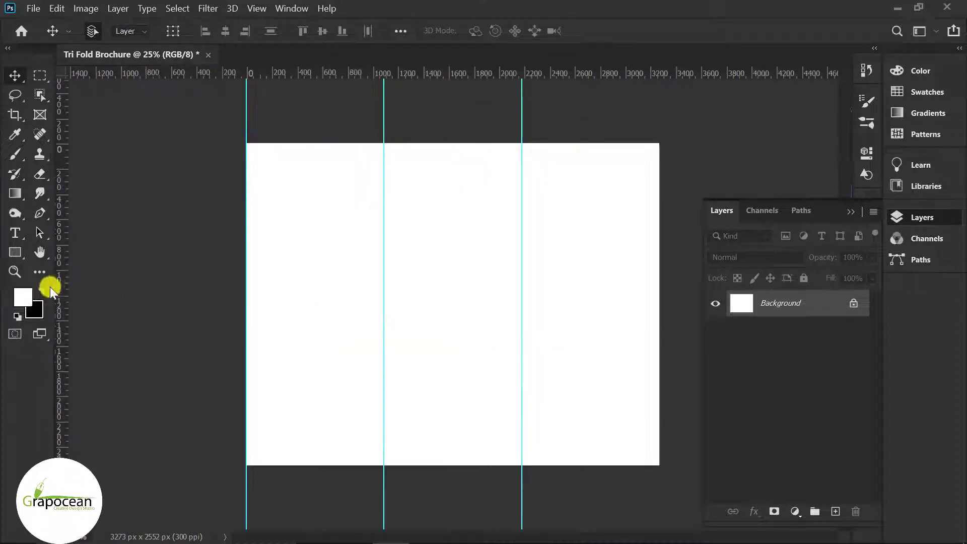
{"action": "left_click_drag", "start_coordinate": [60, 289], "coordinate": [664, 326]}
{"action": "key", "text": "ctrl+0"}
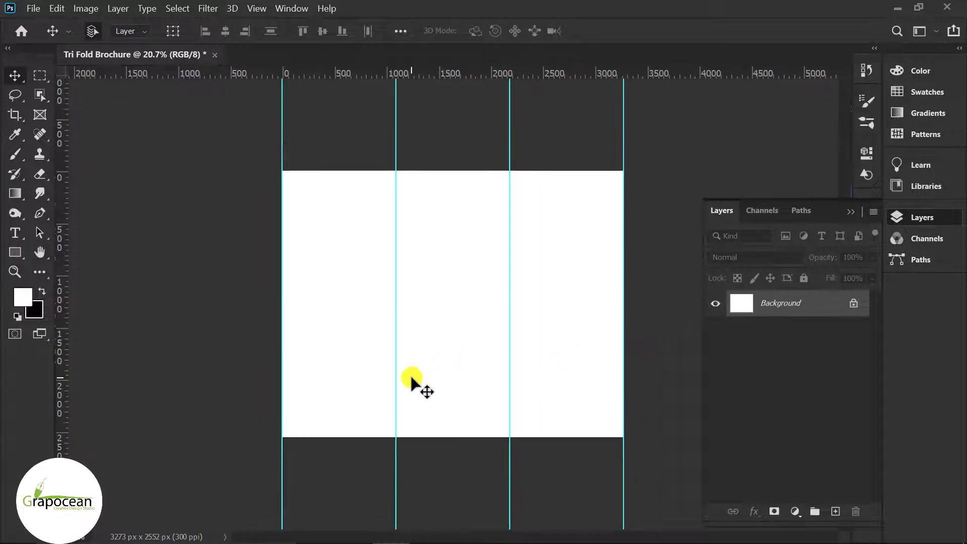
Draw a rectangle across the first panel and fill it near-black from the Grayscale swatches.
{"action": "left_click", "coordinate": [19, 249]}
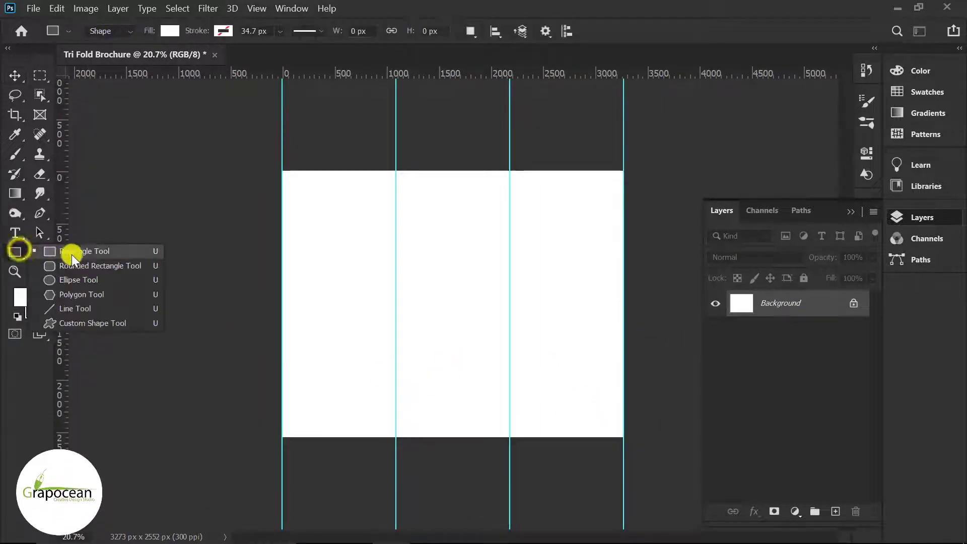
{"action": "left_click", "coordinate": [73, 252]}
{"action": "left_click", "coordinate": [836, 511]}
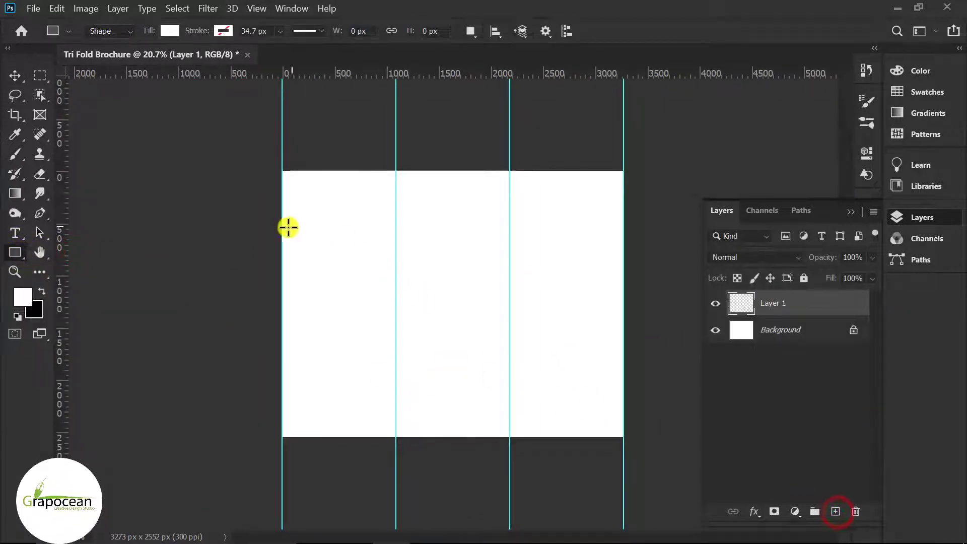
{"action": "left_click_drag", "start_coordinate": [282, 228], "coordinate": [396, 270]}
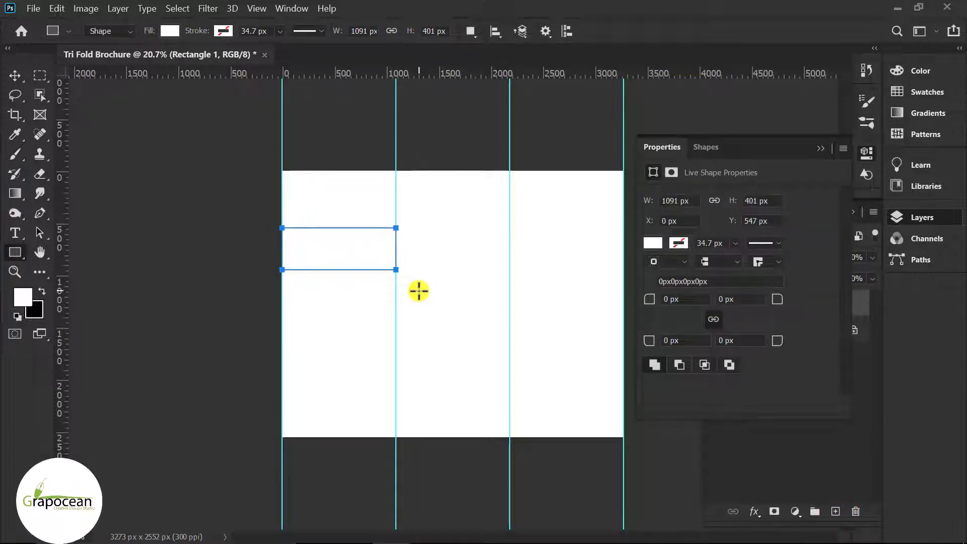
{"action": "left_click", "coordinate": [170, 30]}
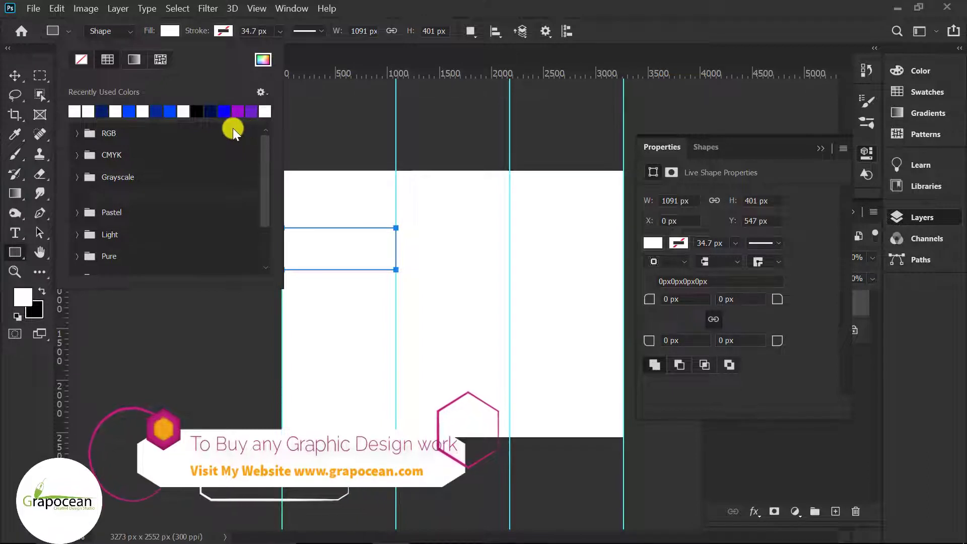
{"action": "left_click", "coordinate": [75, 154]}
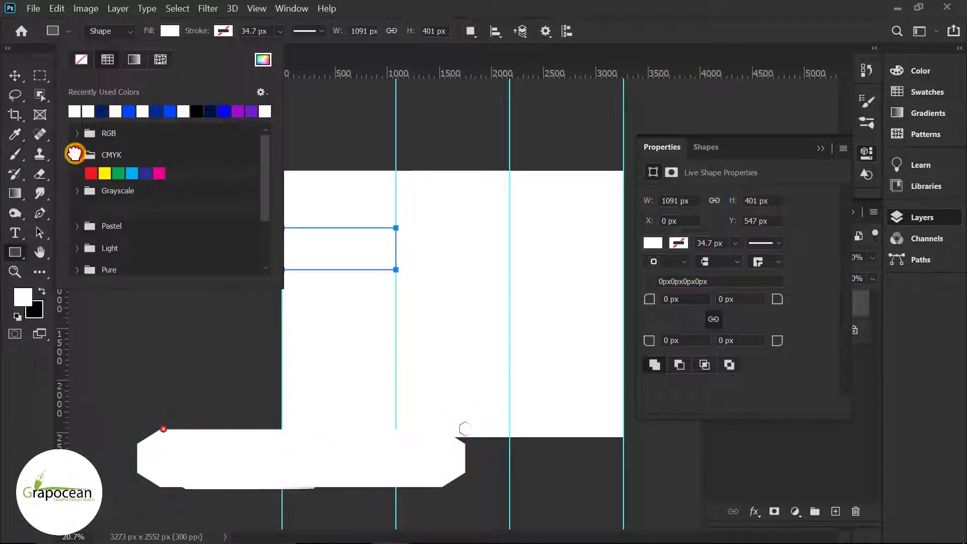
{"action": "left_click", "coordinate": [76, 155]}
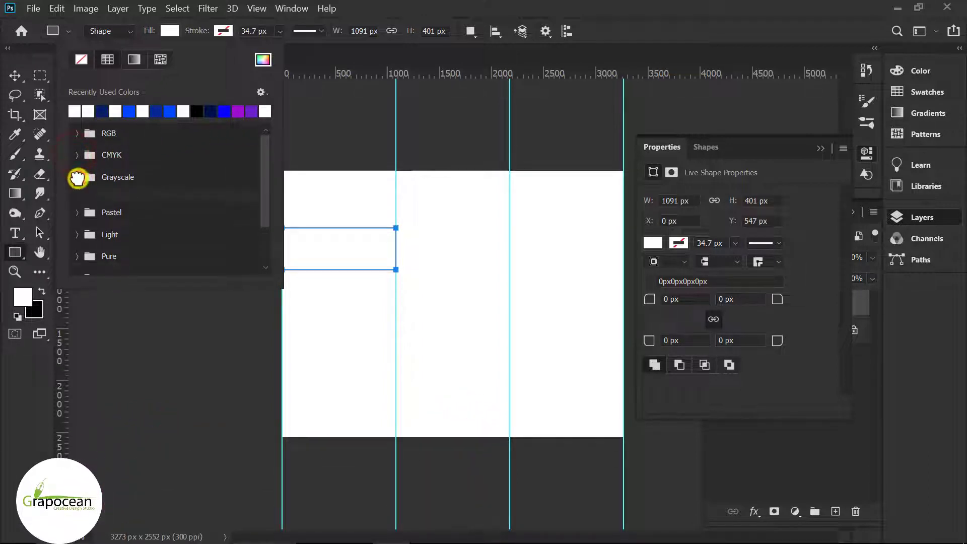
{"action": "left_click", "coordinate": [77, 177]}
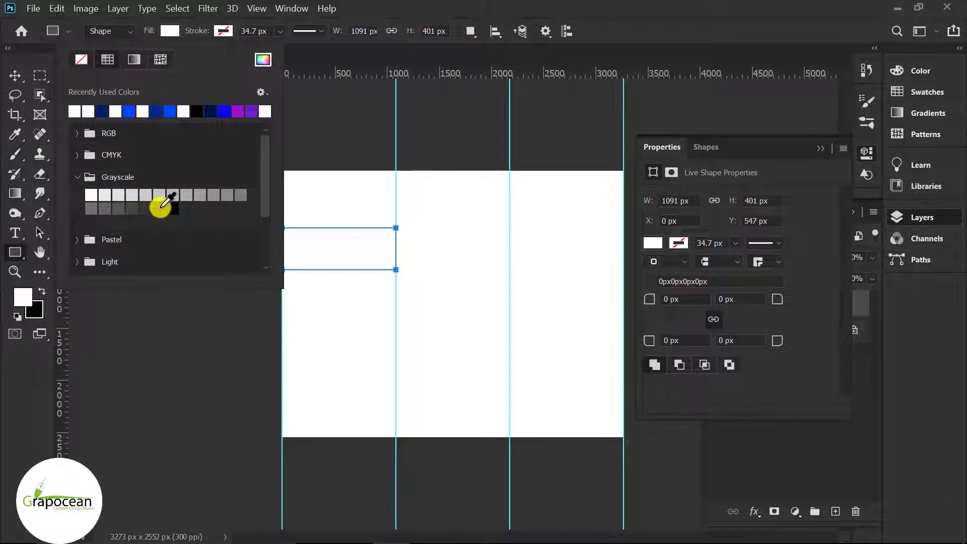
{"action": "left_click", "coordinate": [161, 206]}
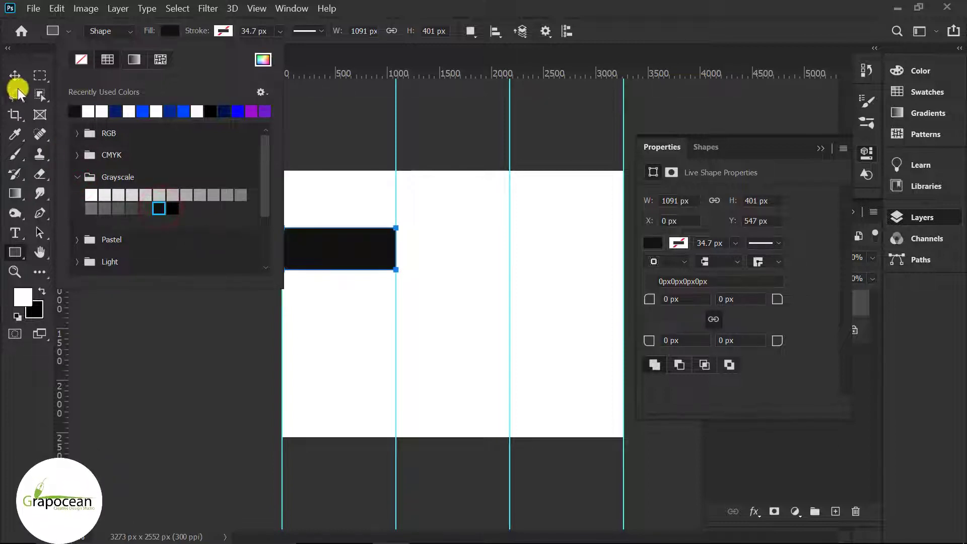
{"action": "left_click", "coordinate": [14, 75]}
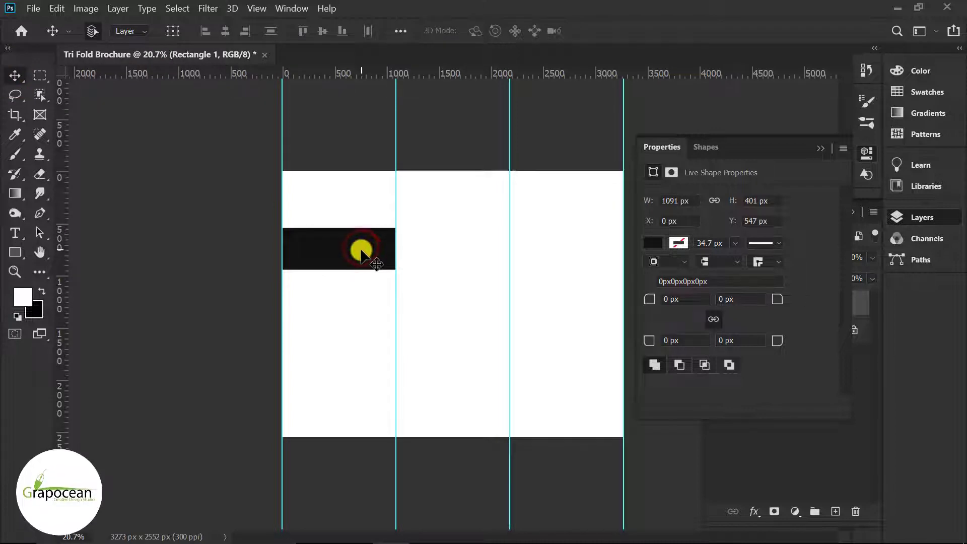
Rotate the black rectangle about 10.6° and accept converting the live shape to a path.
{"action": "key", "text": "ctrl"}
{"action": "key", "text": "ctrl+t"}
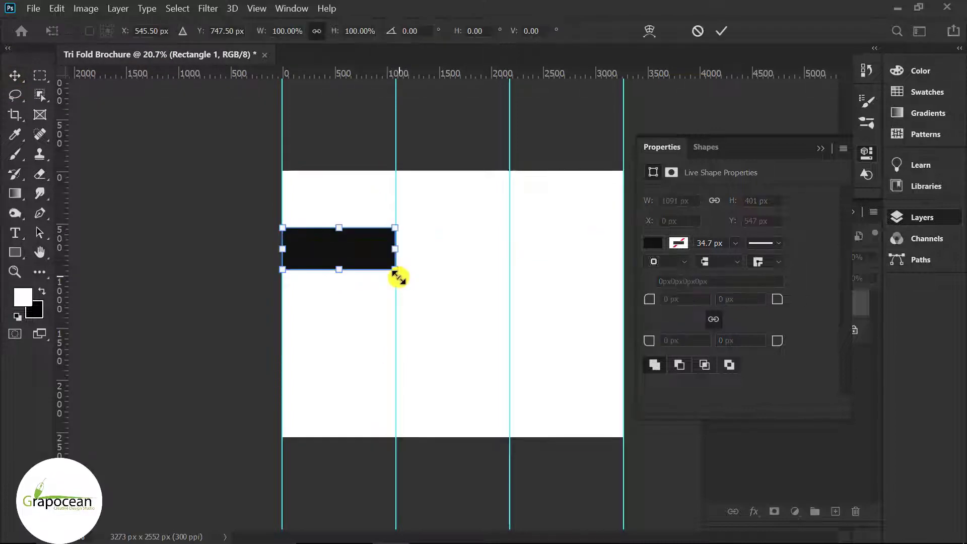
{"action": "mouse_move", "coordinate": [401, 281]}
{"action": "left_mouse_down"}
{"action": "mouse_move", "coordinate": [397, 290]}
{"action": "mouse_move", "coordinate": [352, 246]}
{"action": "left_mouse_up"}
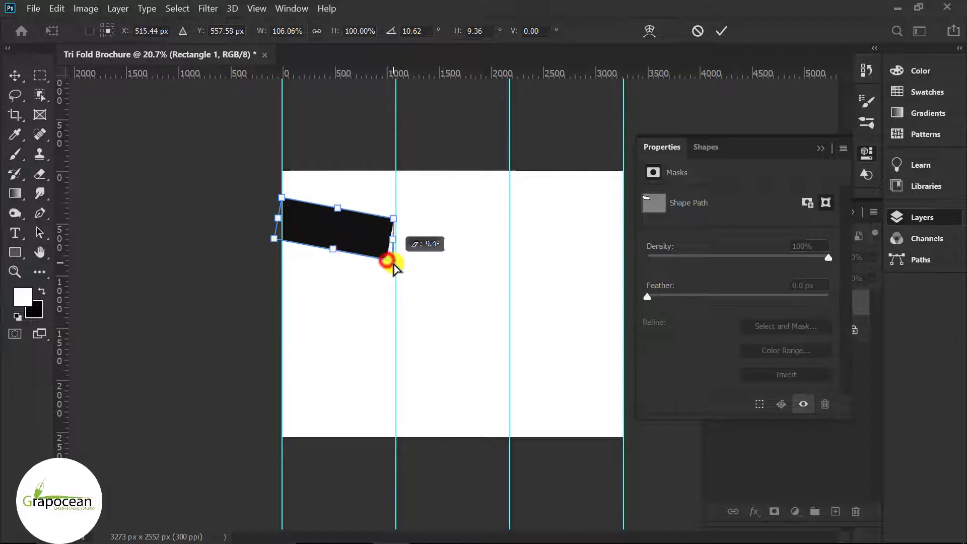
{"action": "scroll", "coordinate": [383, 191], "scroll_direction": "up", "scroll_amount": 3}
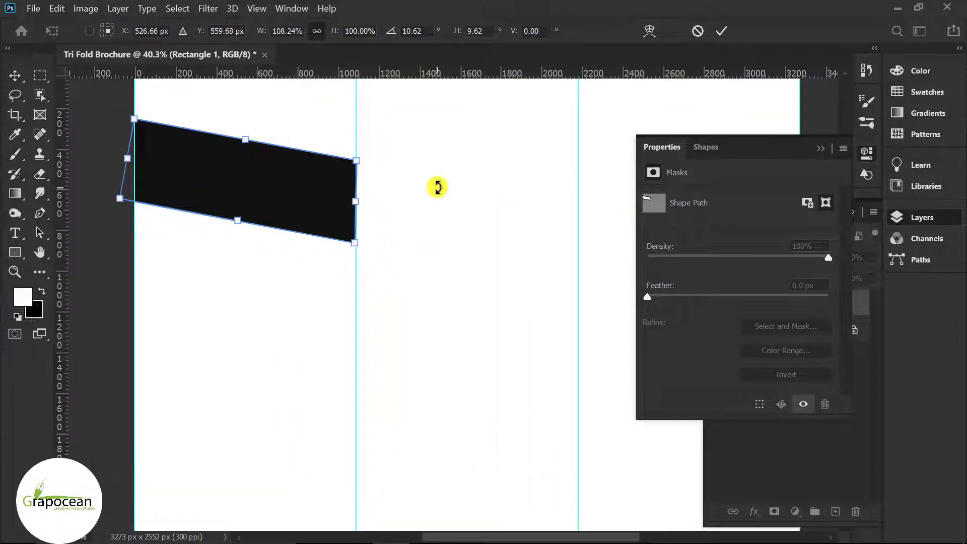
{"action": "left_click", "coordinate": [721, 31]}
{"action": "left_click", "coordinate": [486, 221]}
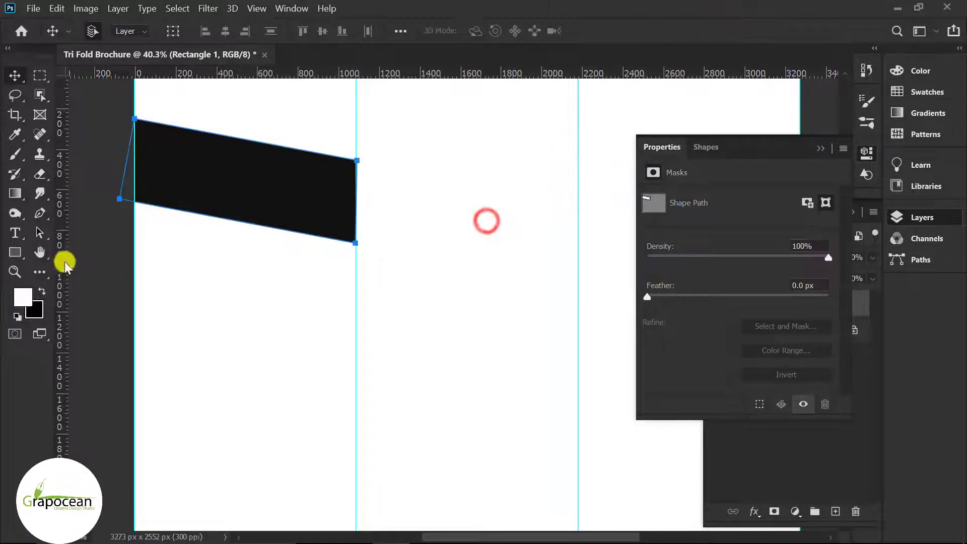
{"action": "scroll", "coordinate": [492, 339], "scroll_direction": "up", "scroll_amount": 2}
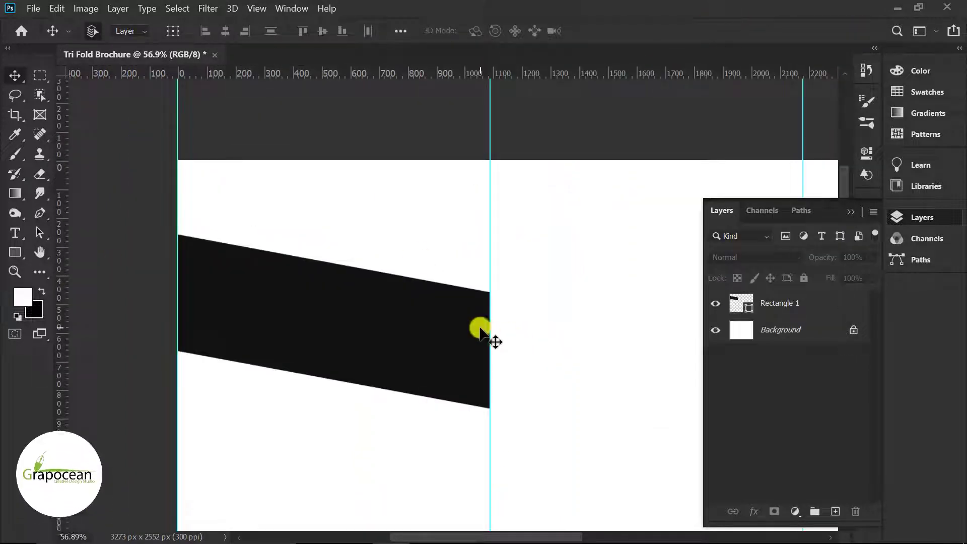
Draw a white four-point Pen shape over the band's top-left, cutting a V-shaped notch.
{"action": "left_click", "coordinate": [40, 213]}
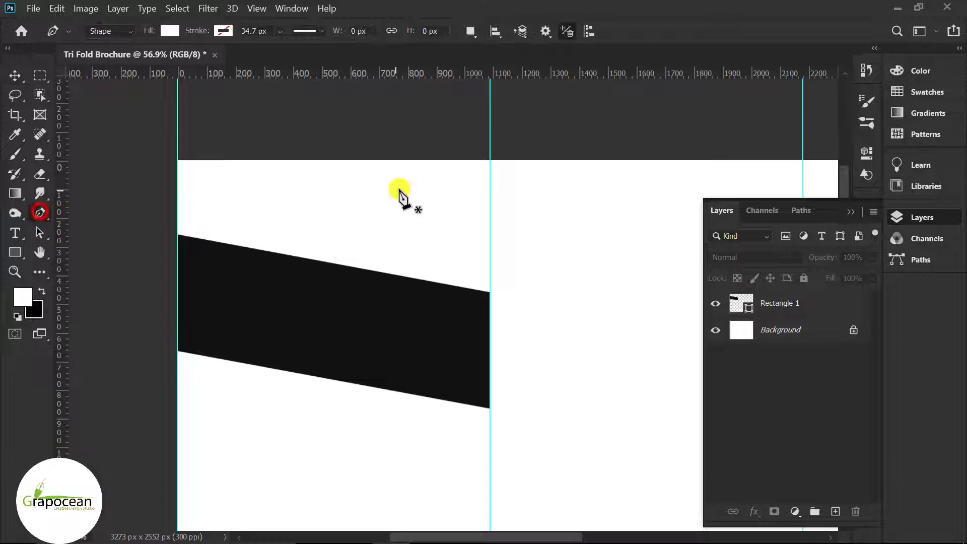
{"action": "left_click", "coordinate": [466, 151]}
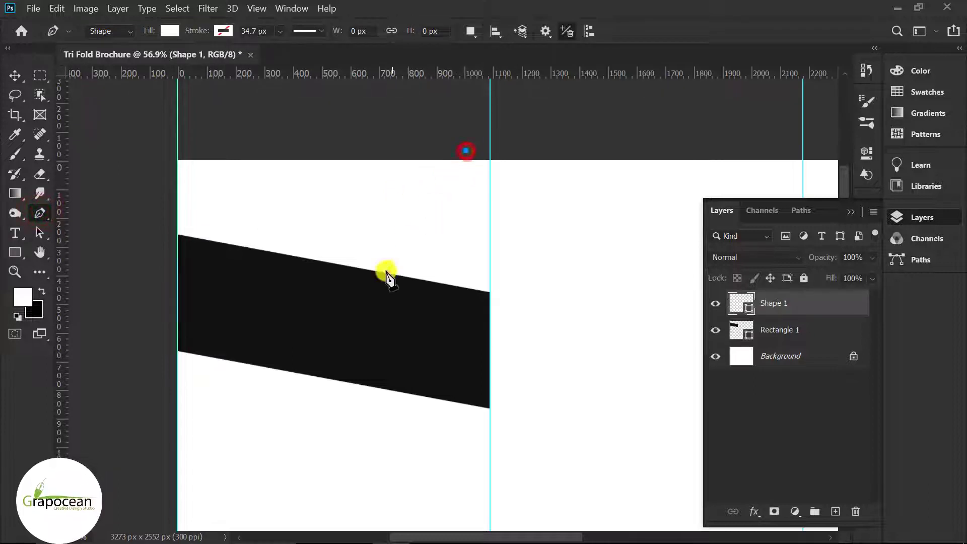
{"action": "left_click", "coordinate": [341, 337]}
{"action": "left_click", "coordinate": [160, 264]}
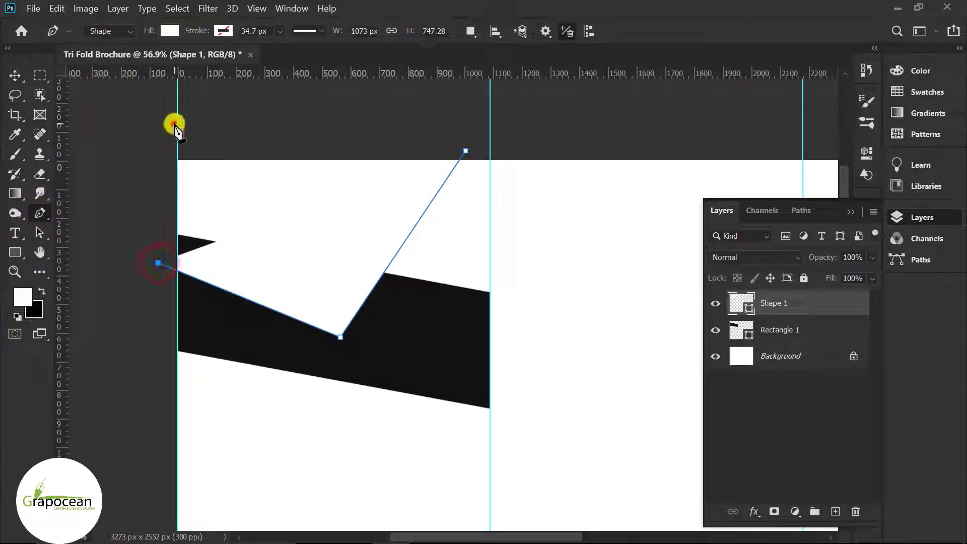
{"action": "left_click", "coordinate": [466, 151]}
{"action": "left_click", "coordinate": [15, 75]}
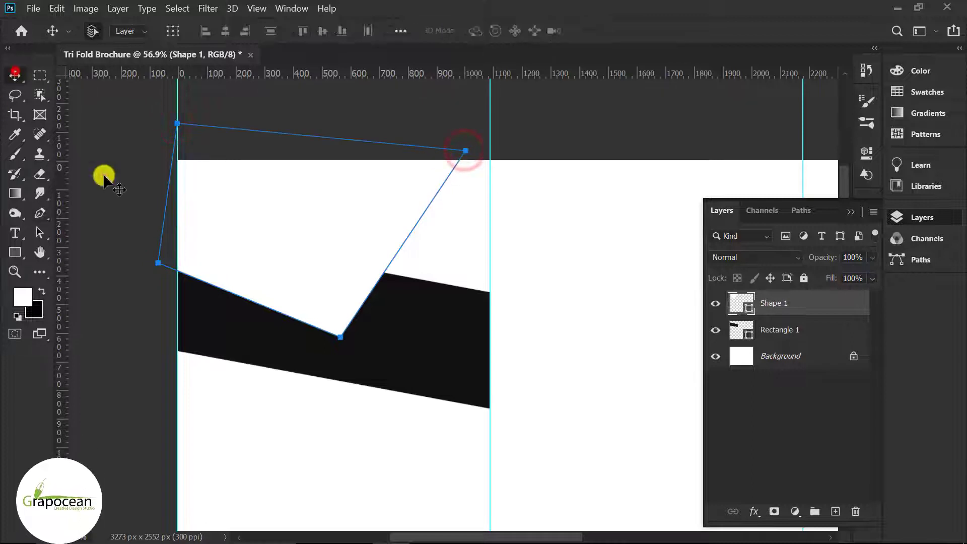
{"action": "left_click", "coordinate": [114, 224]}
{"action": "left_click", "coordinate": [290, 245]}
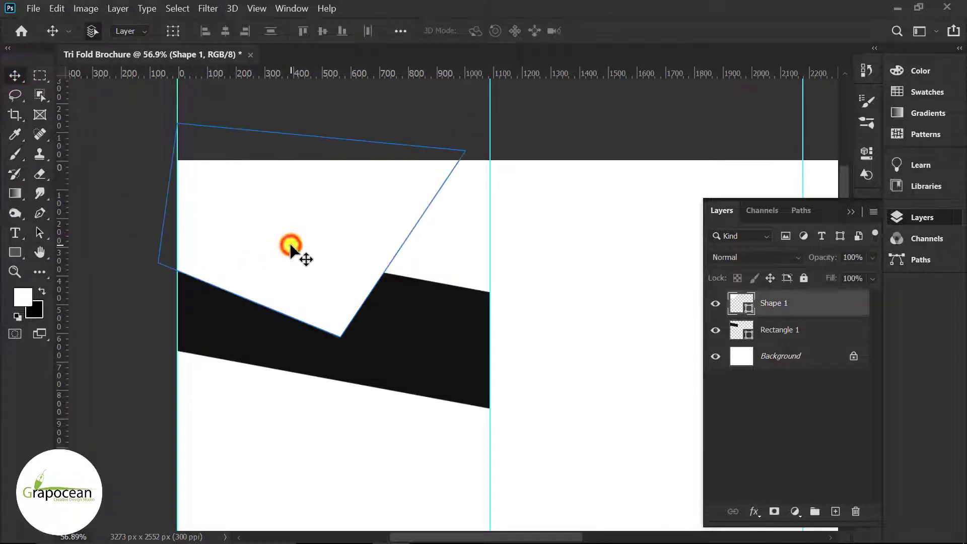
{"action": "left_click", "coordinate": [120, 186]}
Open all three images from the Desktop's Tri Fold Brochure folder.
{"action": "left_click", "coordinate": [27, 6]}
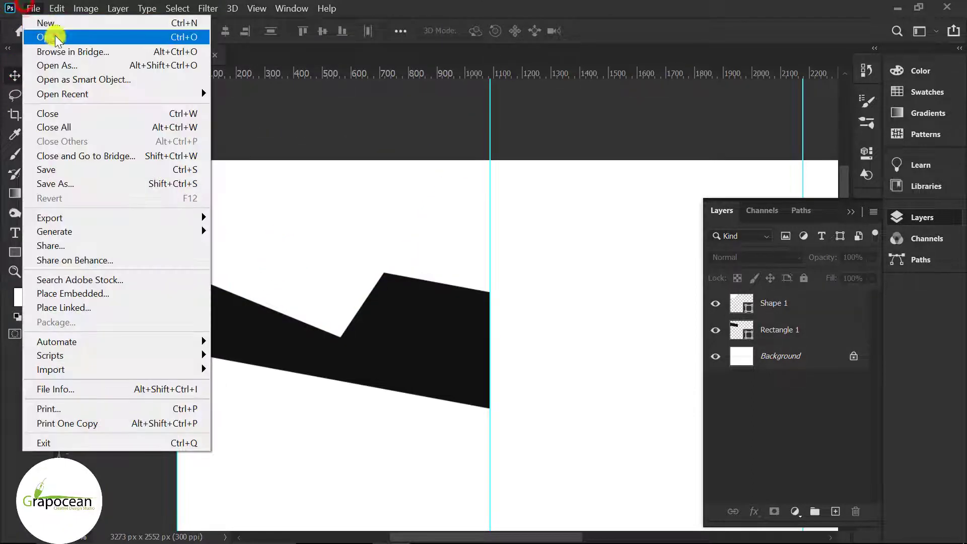
{"action": "left_click", "coordinate": [48, 33]}
{"action": "left_click", "coordinate": [98, 130]}
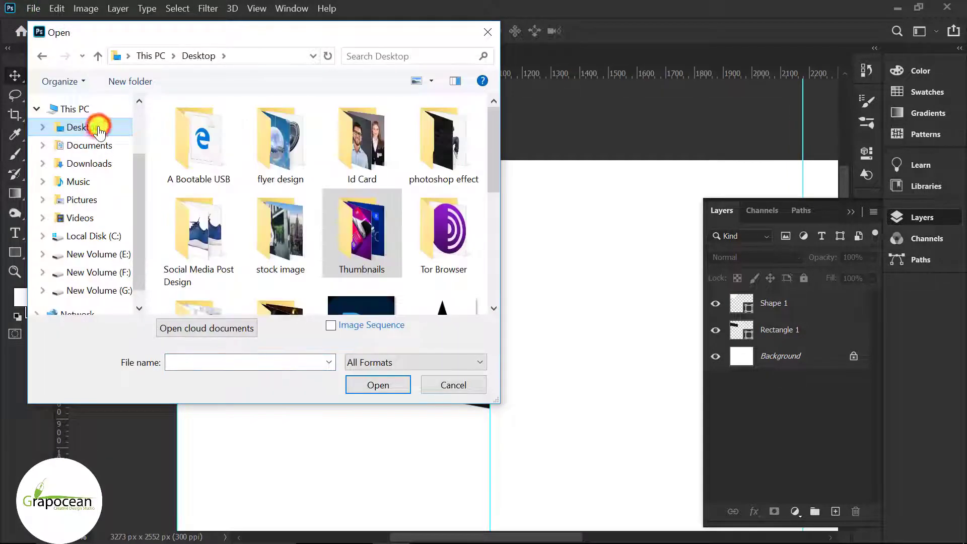
{"action": "left_click", "coordinate": [373, 247]}
{"action": "scroll", "coordinate": [372, 249], "scroll_direction": "down", "scroll_amount": 2}
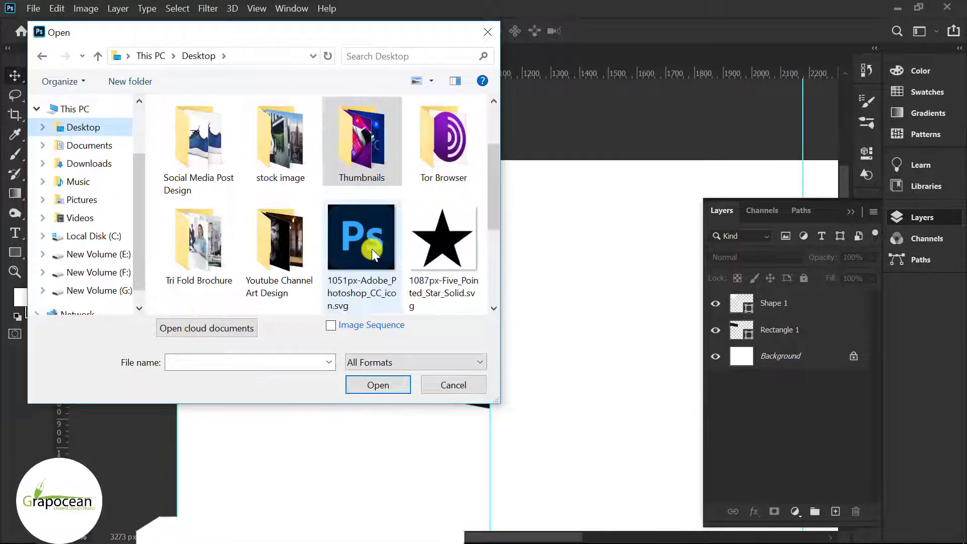
{"action": "double_click", "coordinate": [198, 237]}
{"action": "left_click_drag", "start_coordinate": [166, 96], "coordinate": [426, 184]}
{"action": "left_click", "coordinate": [381, 394]}
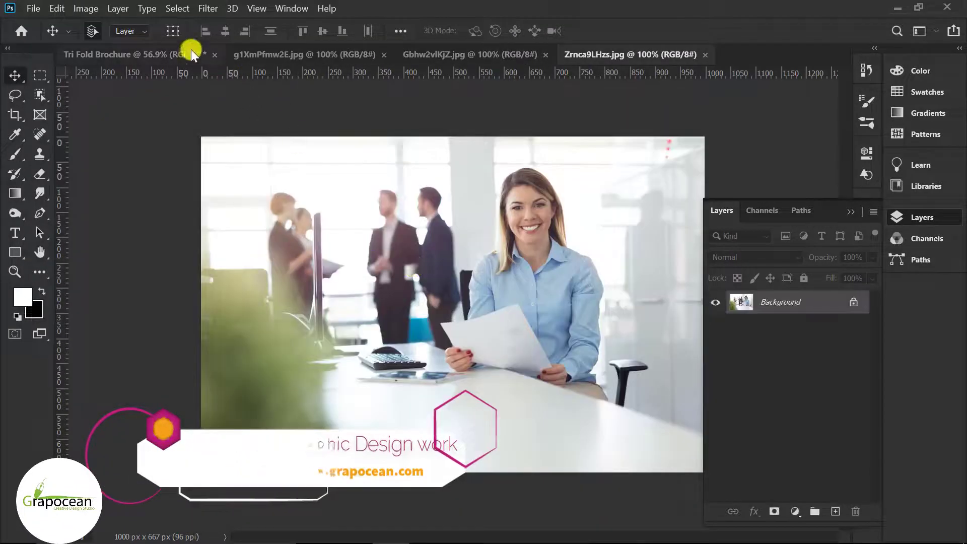
Unlock the office team photo, drag it into the brochure and position it over the white shape.
{"action": "left_click", "coordinate": [268, 53]}
{"action": "left_click", "coordinate": [856, 302]}
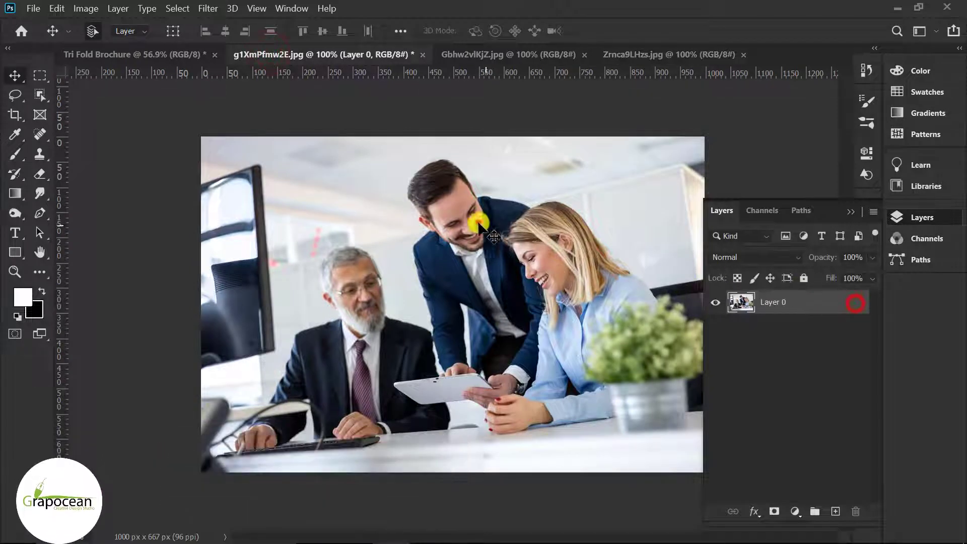
{"action": "left_click_drag", "start_coordinate": [460, 216], "coordinate": [262, 156]}
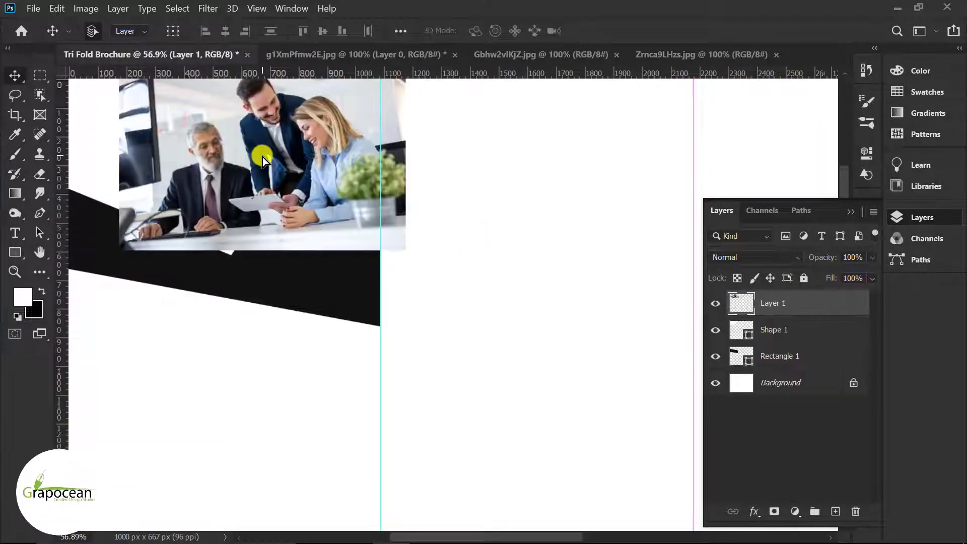
{"action": "scroll", "coordinate": [262, 156], "scroll_direction": "down", "scroll_amount": 2}
{"action": "left_click_drag", "start_coordinate": [241, 188], "coordinate": [278, 196]}
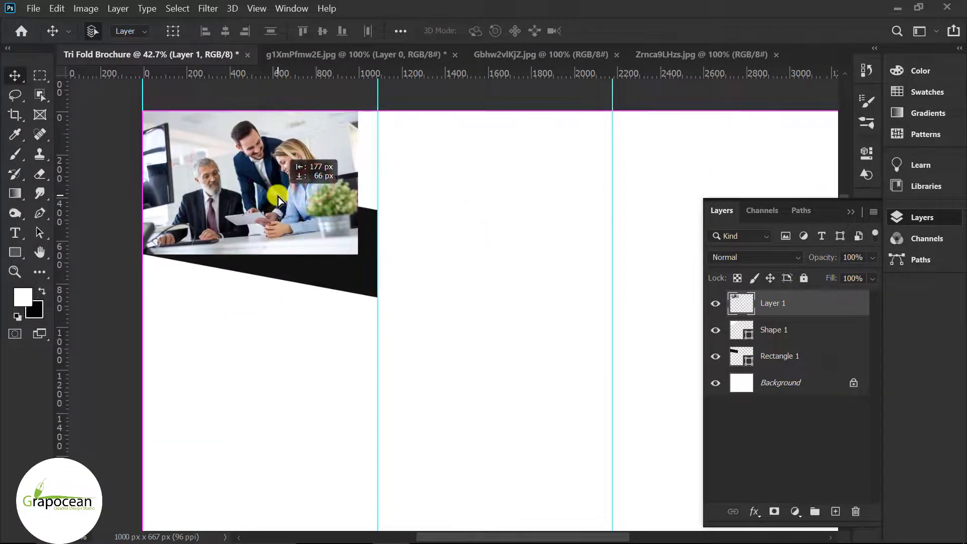
{"action": "right_click", "coordinate": [797, 305]}
Clip the photo into the white shape and give Shape 1 a 24 px stroke.
{"action": "left_click", "coordinate": [703, 304]}
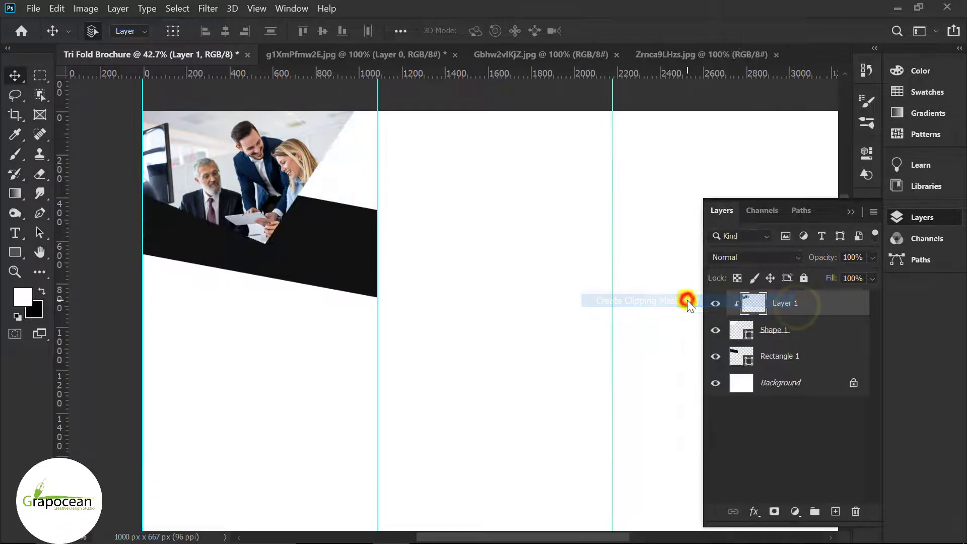
{"action": "key", "text": "ctrl+minus"}
{"action": "left_click", "coordinate": [799, 330]}
{"action": "right_click", "coordinate": [800, 332]}
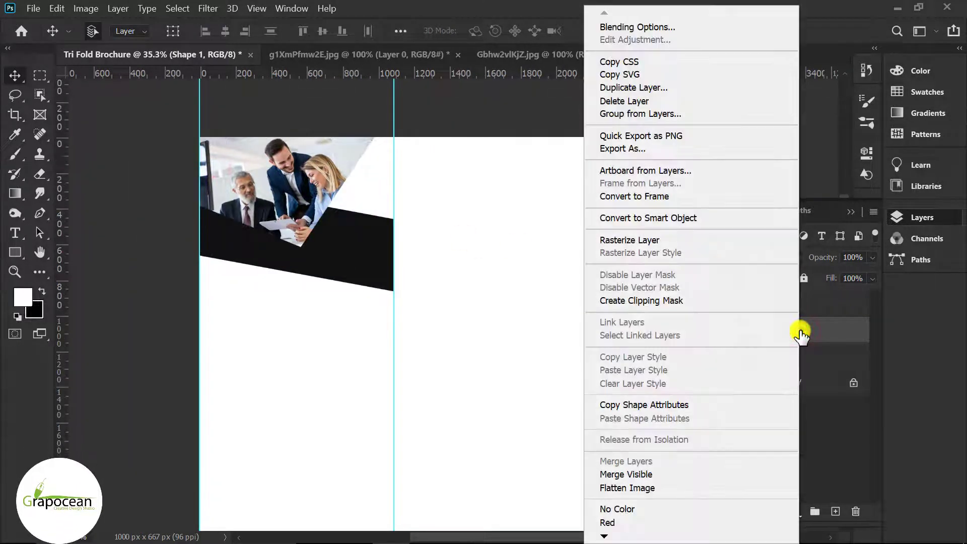
{"action": "left_click", "coordinate": [682, 23]}
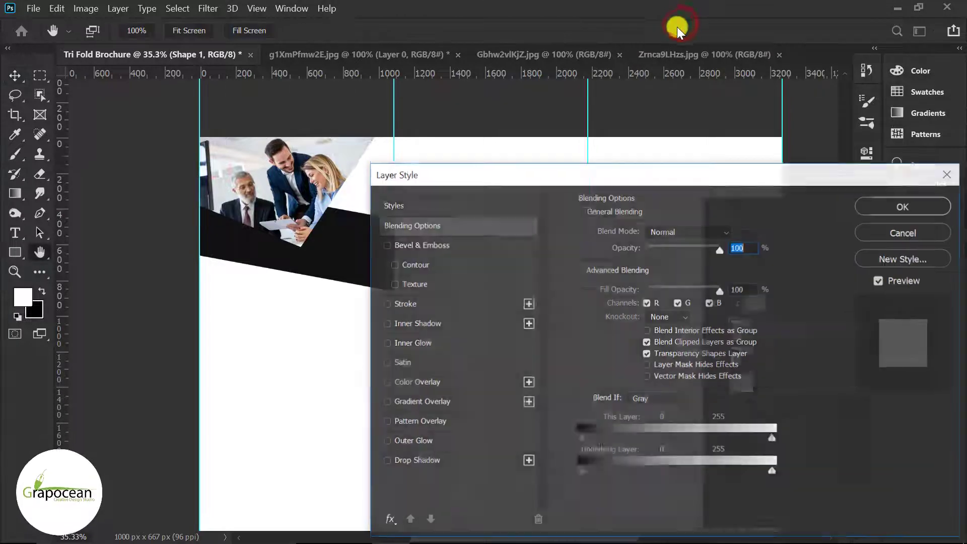
{"action": "left_click", "coordinate": [434, 301]}
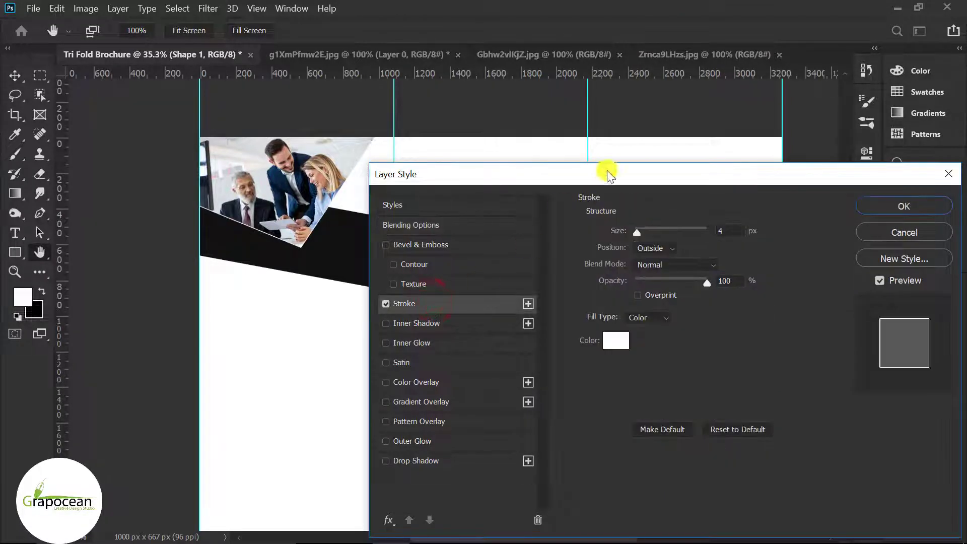
{"action": "left_click_drag", "start_coordinate": [610, 174], "coordinate": [740, 175]}
{"action": "left_click_drag", "start_coordinate": [769, 234], "coordinate": [776, 234]}
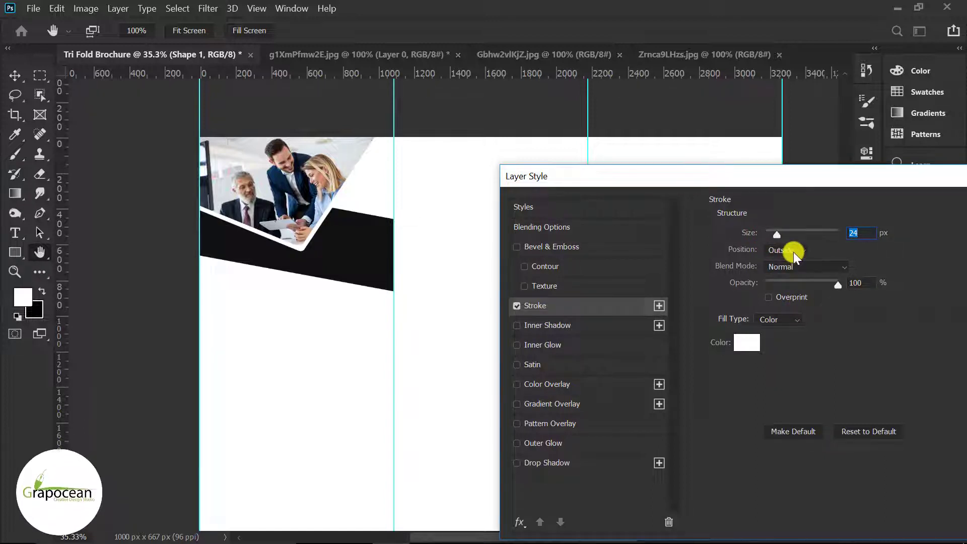
Fill the stroke with a light blue gradient from the Blues presets.
{"action": "left_click", "coordinate": [786, 318]}
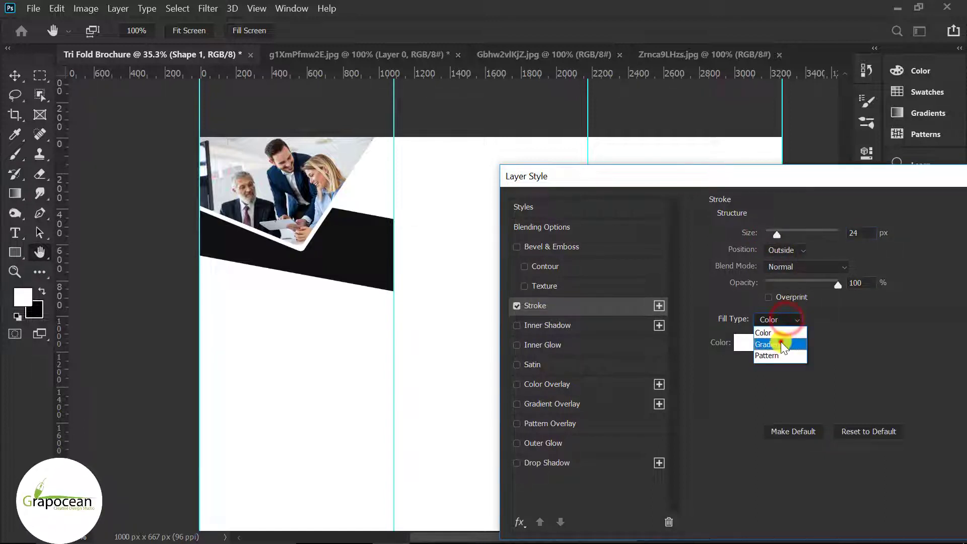
{"action": "left_click", "coordinate": [780, 342]}
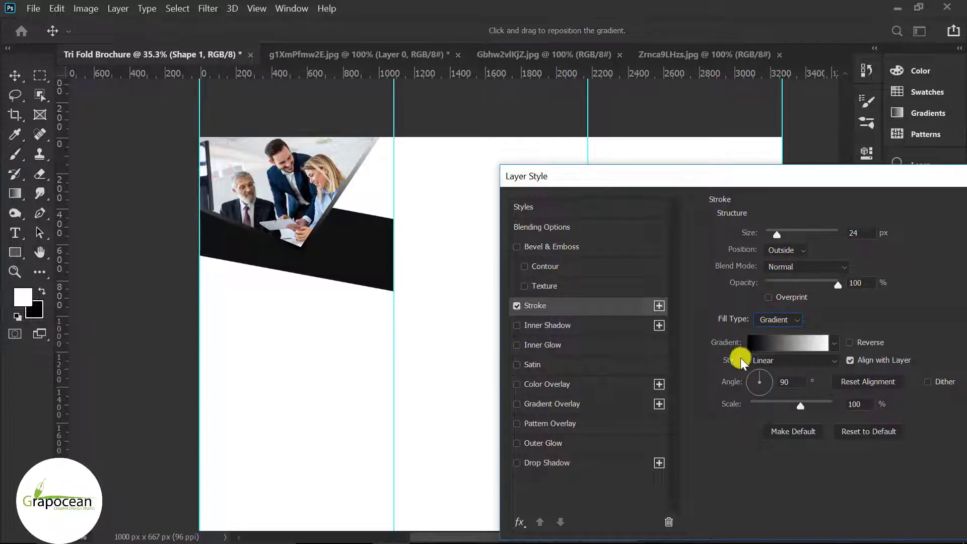
{"action": "left_click", "coordinate": [836, 344]}
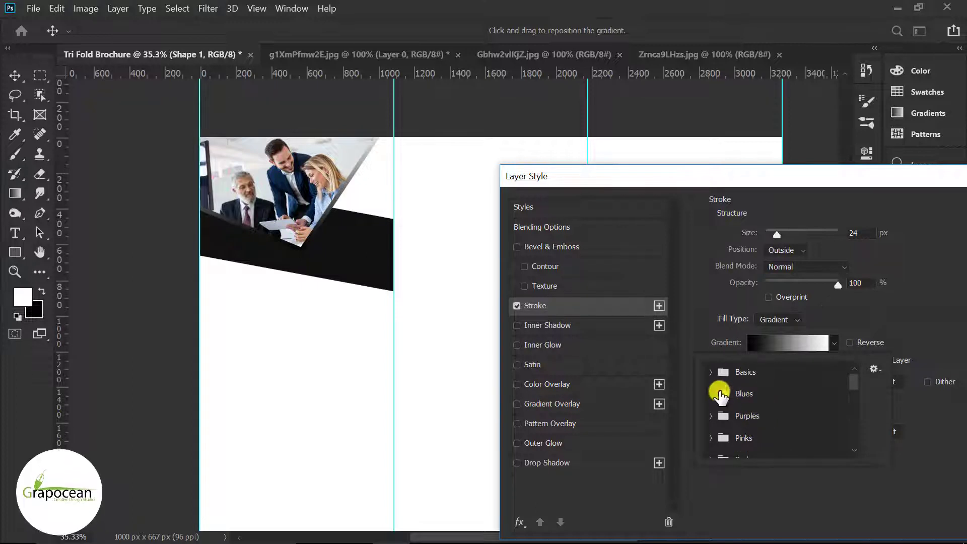
{"action": "left_click", "coordinate": [723, 393]}
{"action": "scroll", "coordinate": [756, 432], "scroll_direction": "down", "scroll_amount": 1}
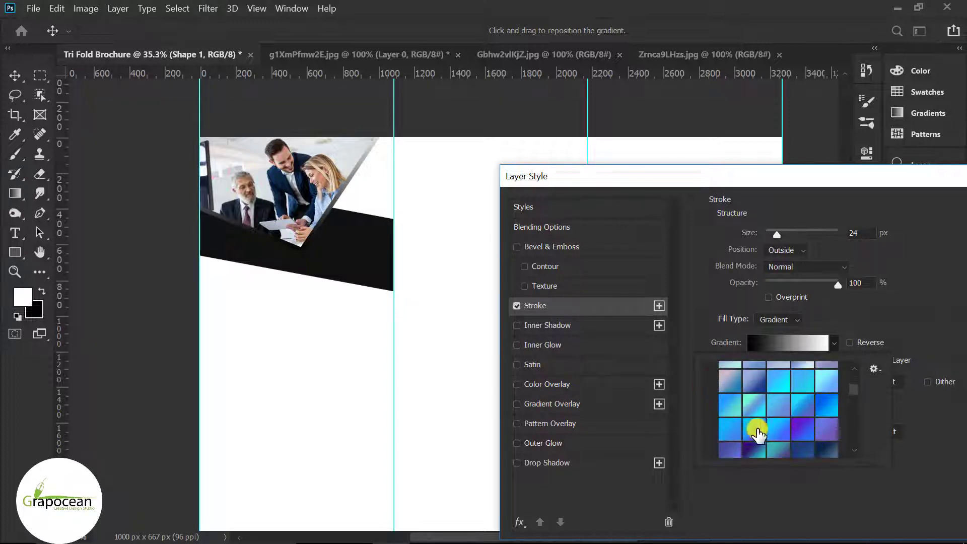
{"action": "left_click", "coordinate": [751, 428]}
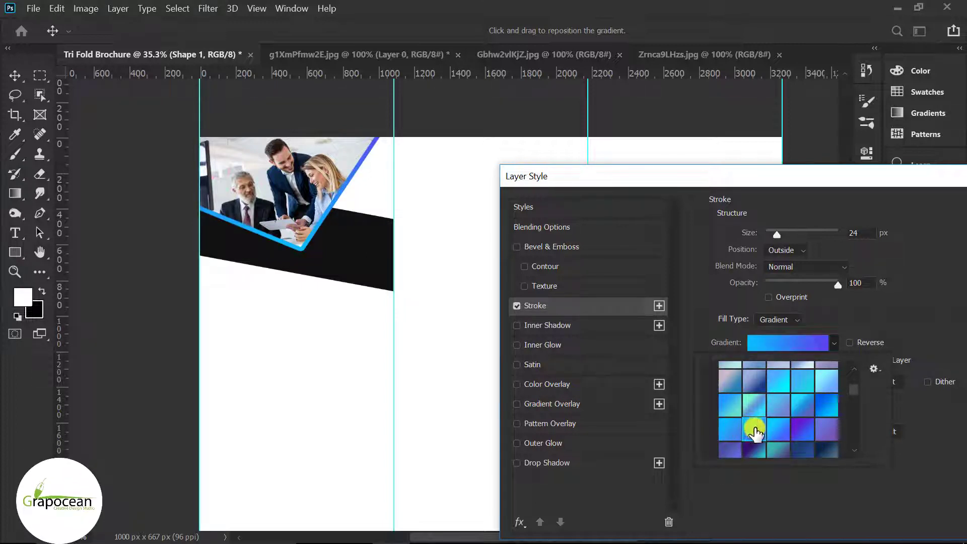
{"action": "left_click", "coordinate": [733, 429]}
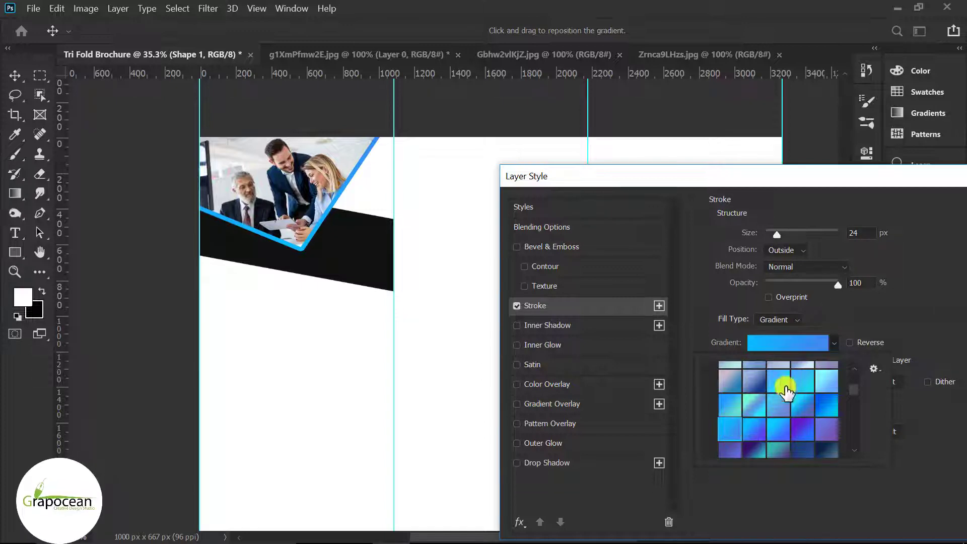
{"action": "left_click_drag", "start_coordinate": [841, 180], "coordinate": [675, 258]}
Apply the stroke style, select the black band and hide its path outline.
{"action": "left_click", "coordinate": [865, 289]}
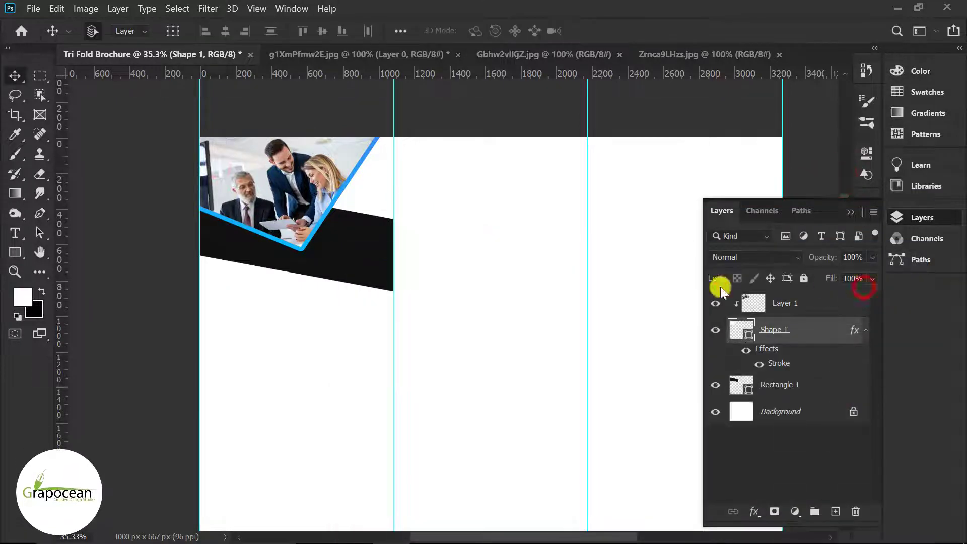
{"action": "left_click", "coordinate": [345, 223]}
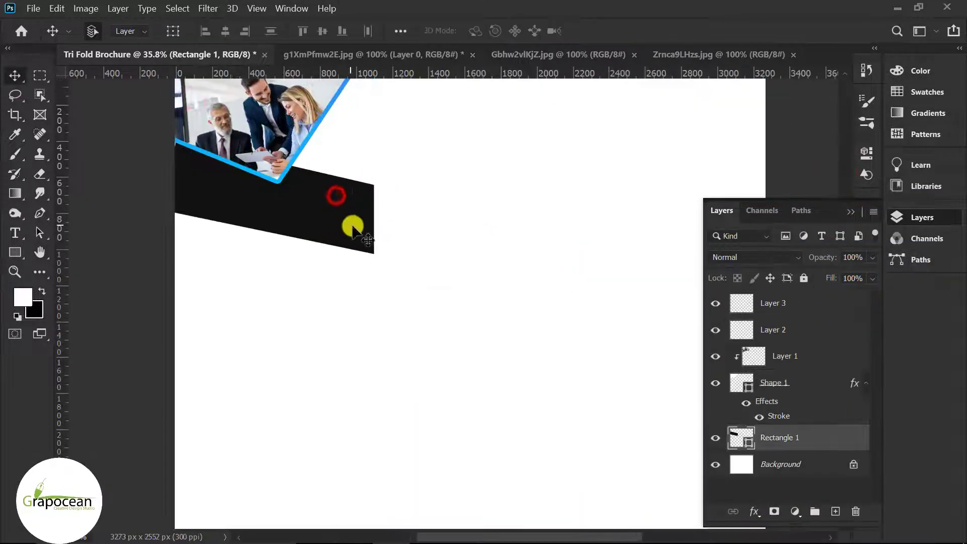
{"action": "left_click", "coordinate": [16, 251]}
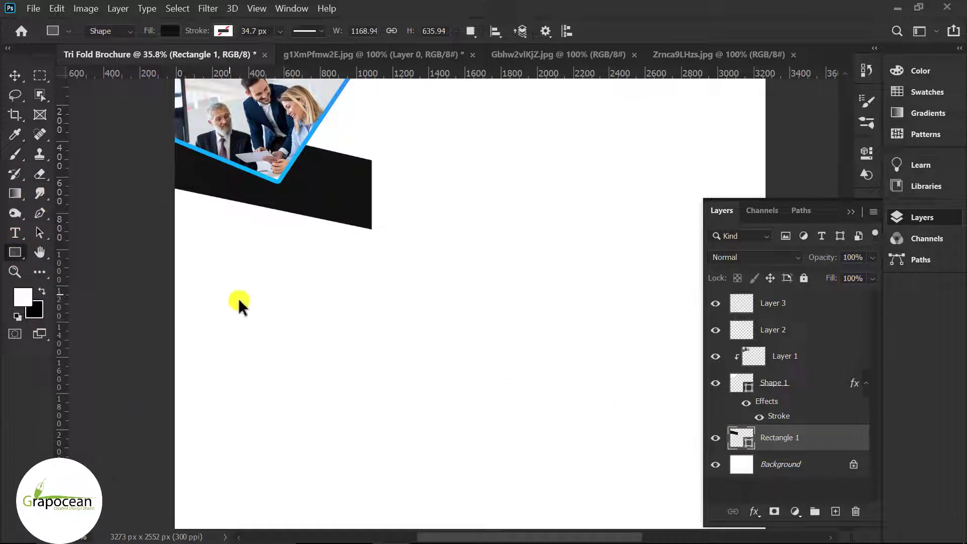
{"action": "left_click", "coordinate": [40, 212]}
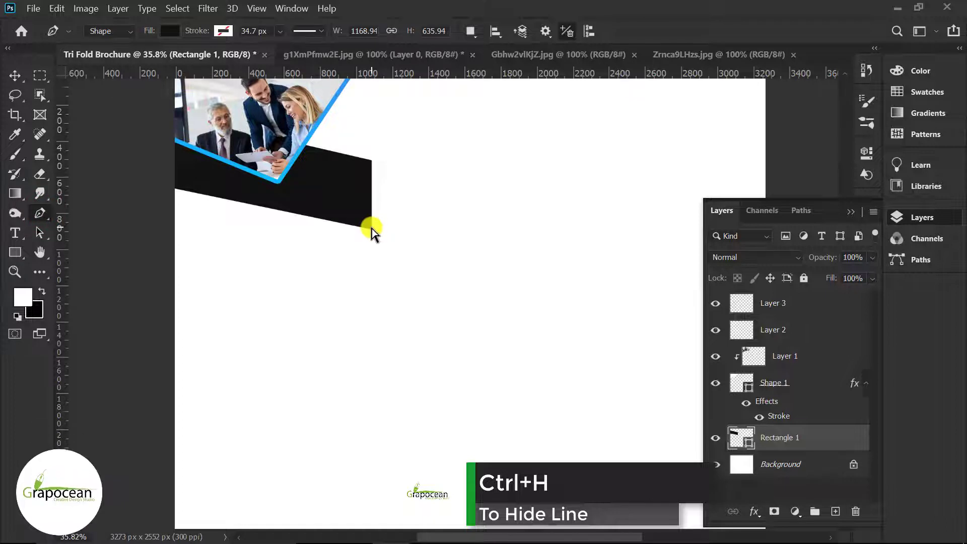
{"action": "key", "text": "ctrl+h"}
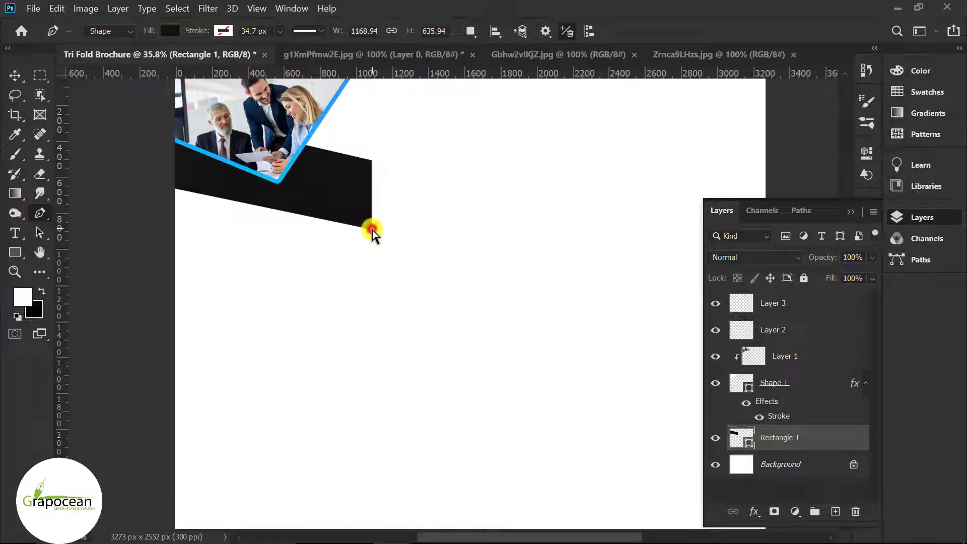
{"action": "left_click", "coordinate": [372, 231], "text": "ctrl"}
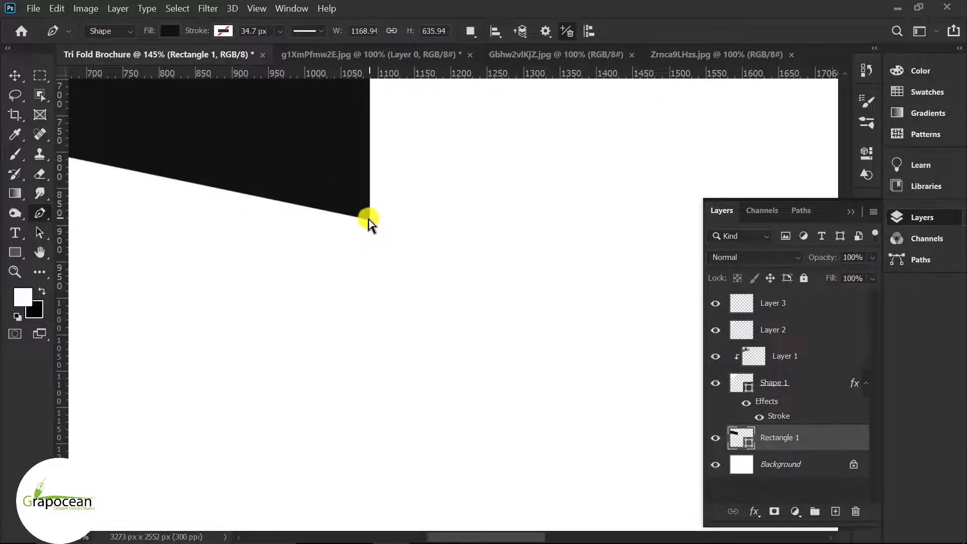
Skew the band's right corners down about 16° and move it up against the photo.
{"action": "key", "text": "ctrl+t"}
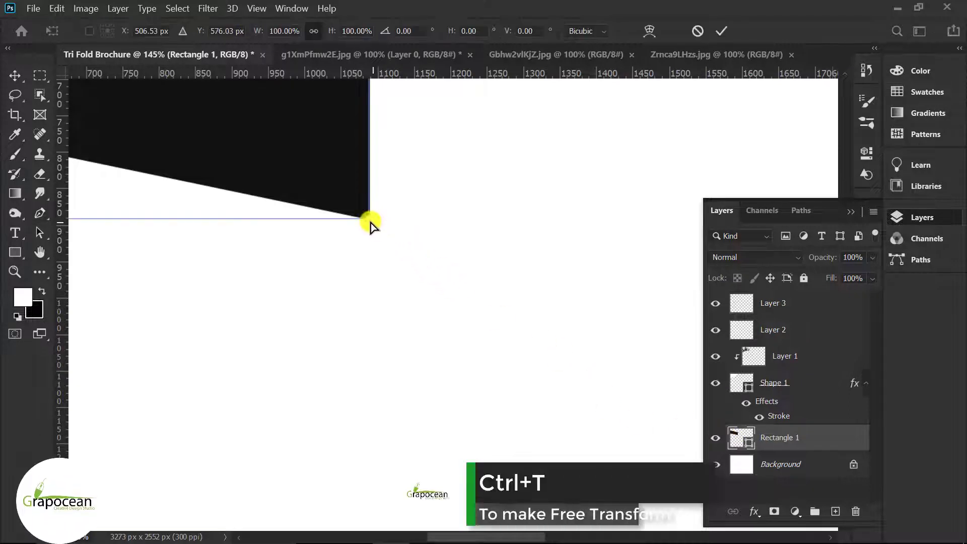
{"action": "left_click_drag", "start_coordinate": [370, 222], "coordinate": [370, 317]}
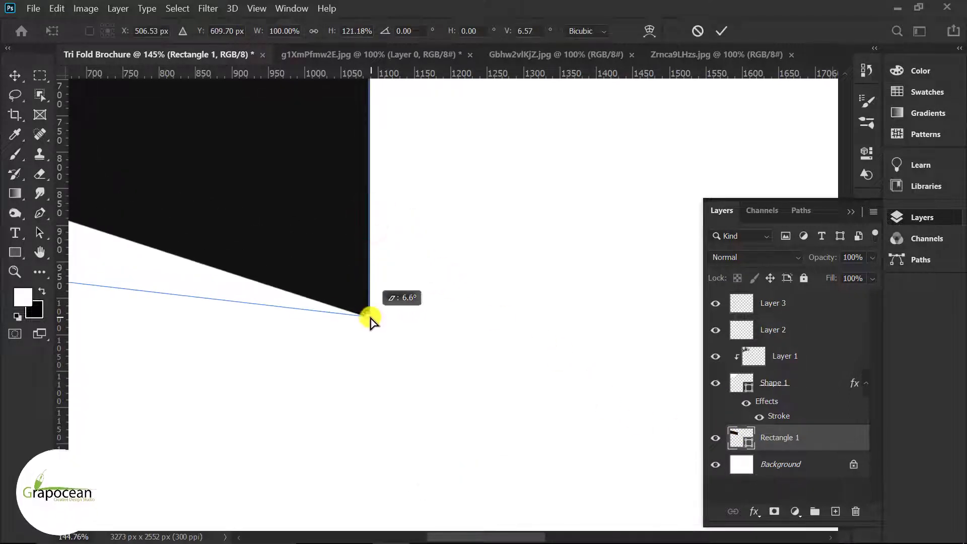
{"action": "scroll", "coordinate": [443, 294], "scroll_direction": "down", "scroll_amount": 5}
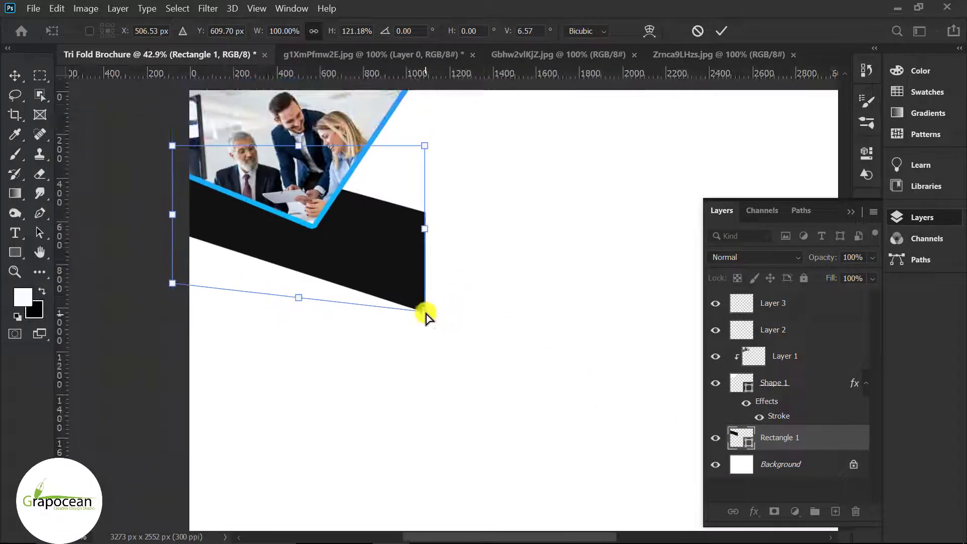
{"action": "left_click_drag", "start_coordinate": [425, 311], "coordinate": [432, 355]}
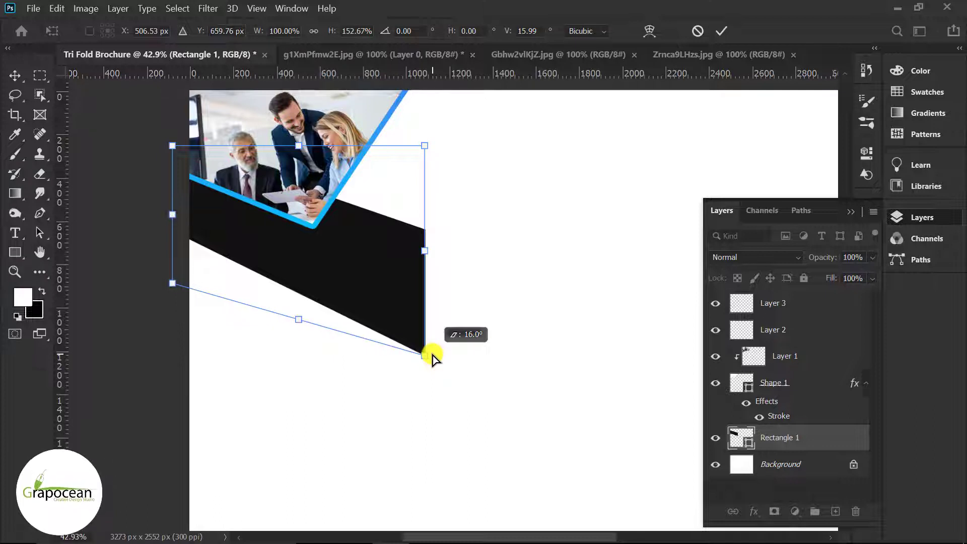
{"action": "left_click_drag", "start_coordinate": [424, 146], "coordinate": [423, 206]}
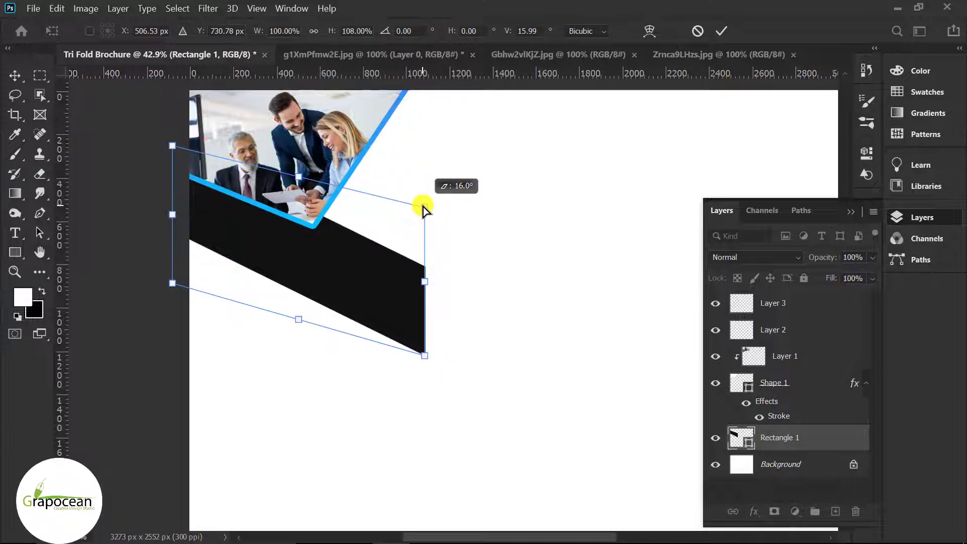
{"action": "left_click_drag", "start_coordinate": [423, 207], "coordinate": [425, 211]}
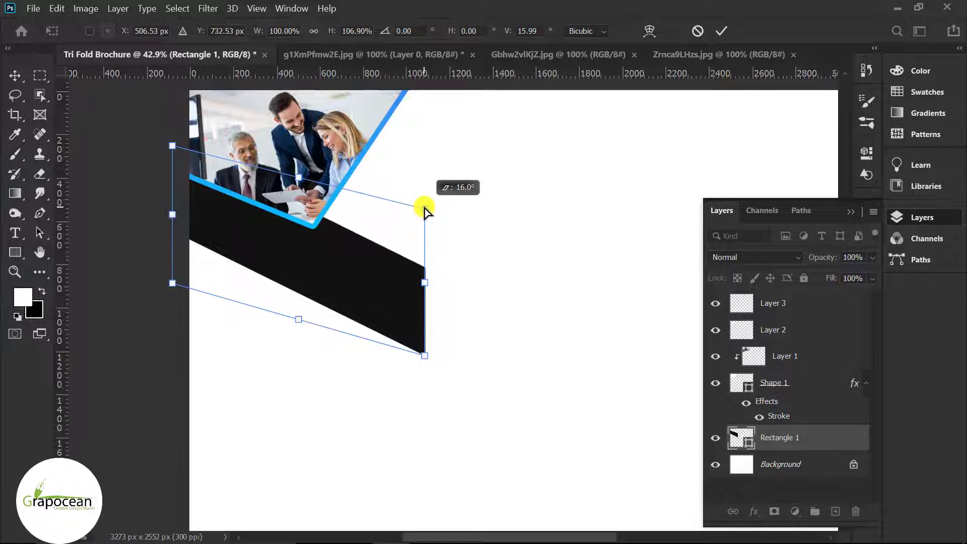
{"action": "left_click_drag", "start_coordinate": [391, 315], "coordinate": [389, 300]}
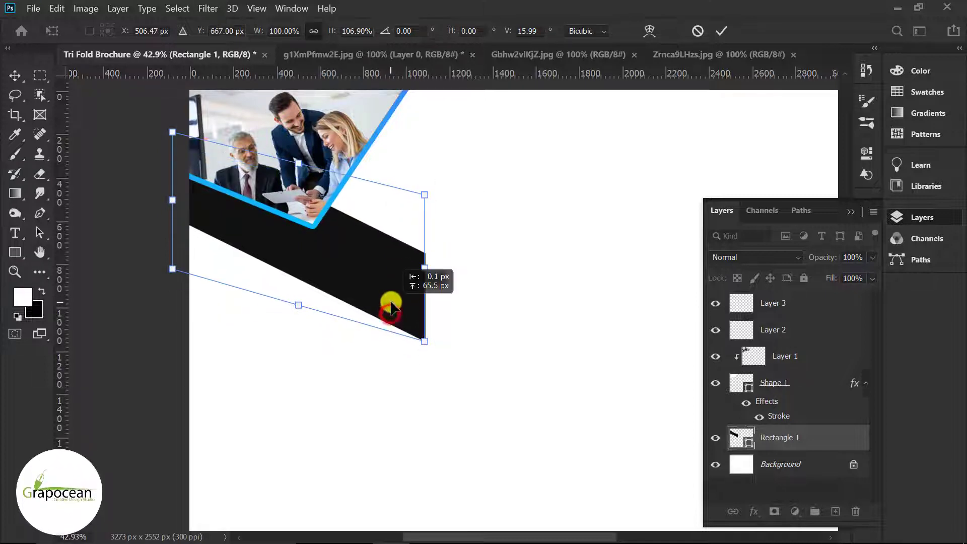
{"action": "left_click", "coordinate": [723, 33]}
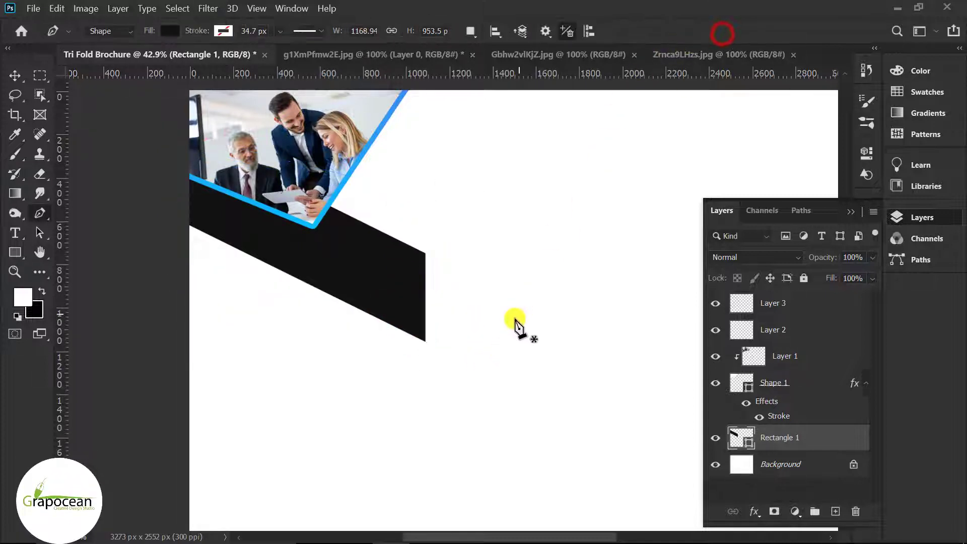
{"action": "scroll", "coordinate": [519, 324], "scroll_direction": "down", "scroll_amount": 3}
Delete the empty Layer 3 and Layer 2 and add a fresh layer.
{"action": "left_click", "coordinate": [780, 302]}
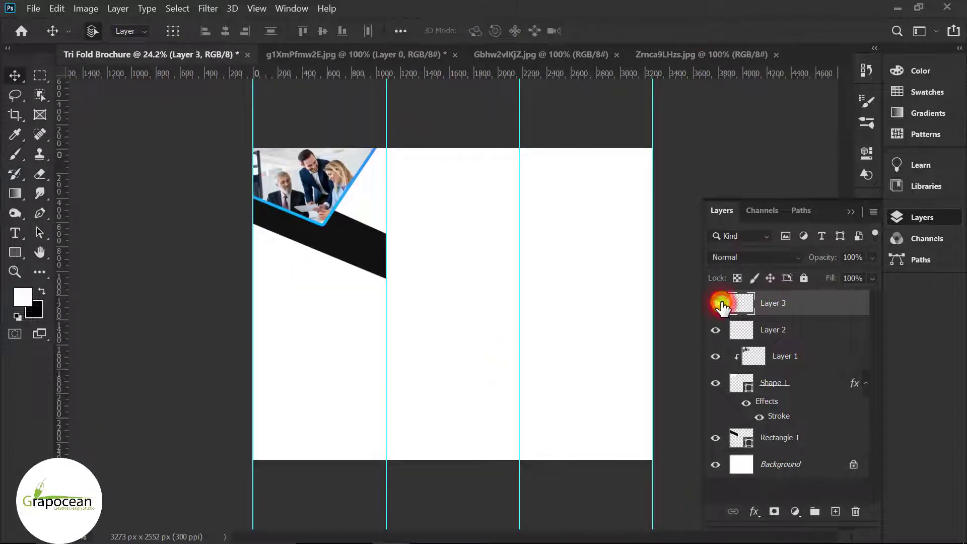
{"action": "key", "text": "Delete"}
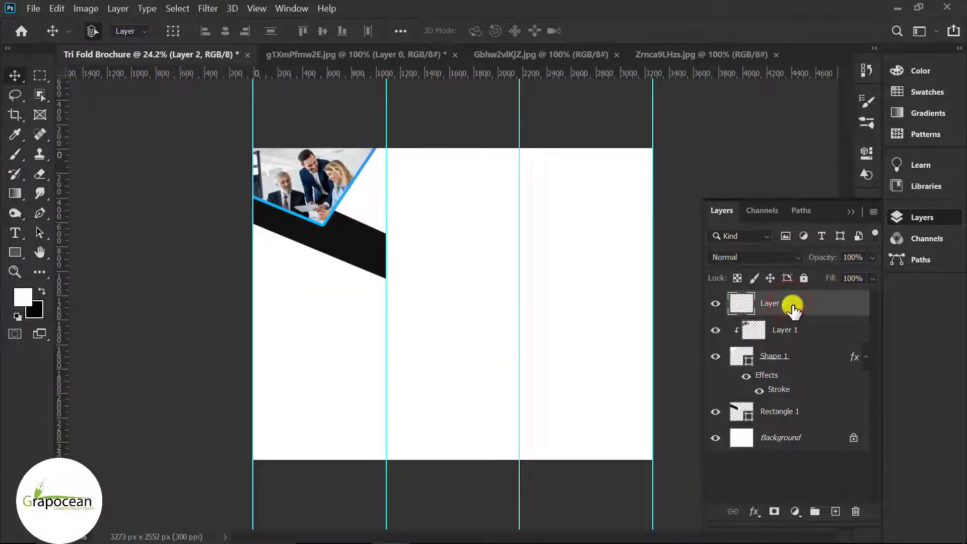
{"action": "key", "text": "Delete"}
{"action": "left_click", "coordinate": [835, 511]}
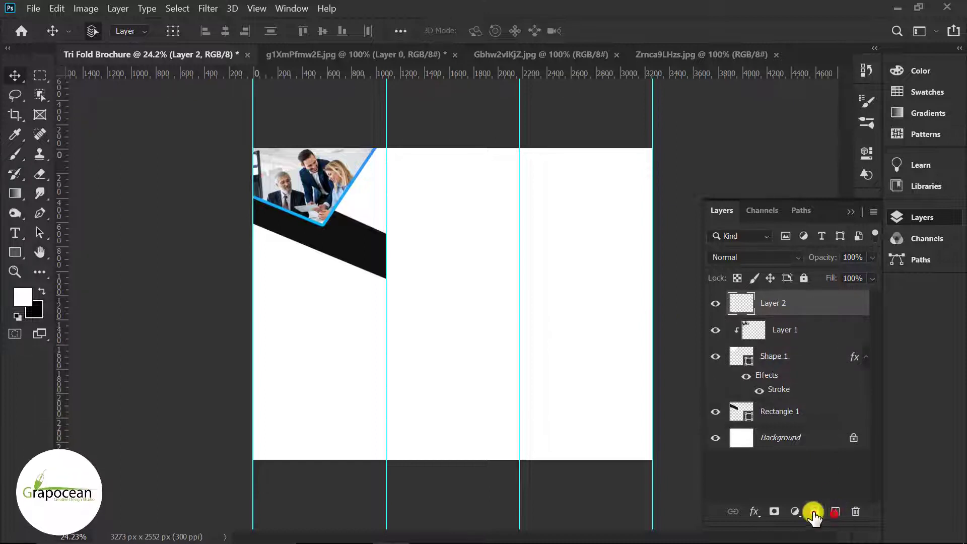
{"action": "key", "text": "ctrl+plus"}
Type the 'WE, RE' heading below the band and turn off All Caps so it reads 'We,re'.
{"action": "left_click", "coordinate": [15, 234]}
{"action": "left_click", "coordinate": [240, 279]}
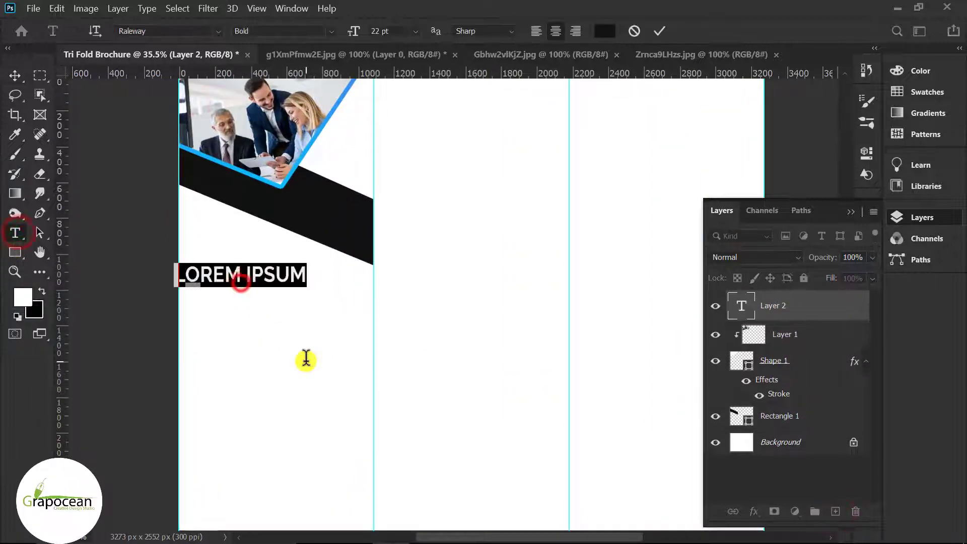
{"action": "key", "text": "BackSpace"}
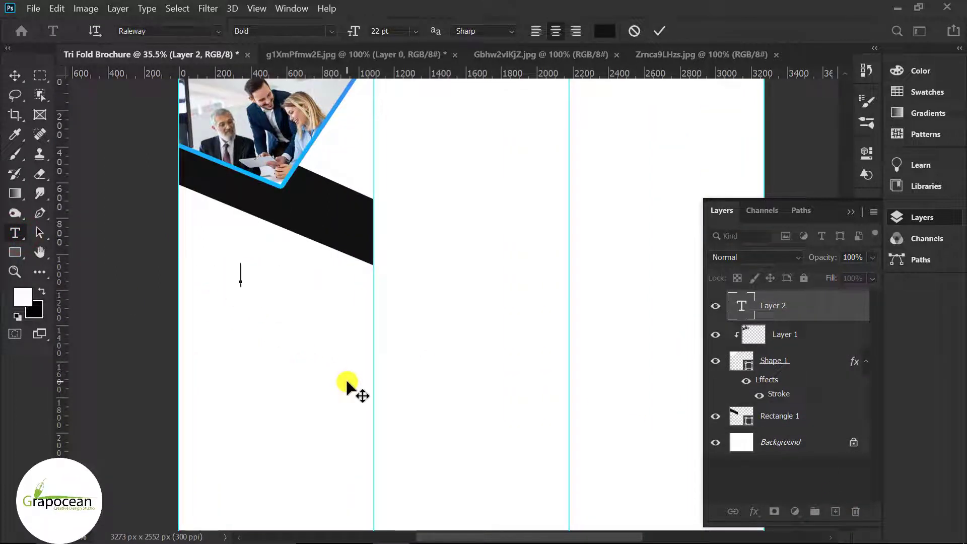
{"action": "type", "text": "WE,"}
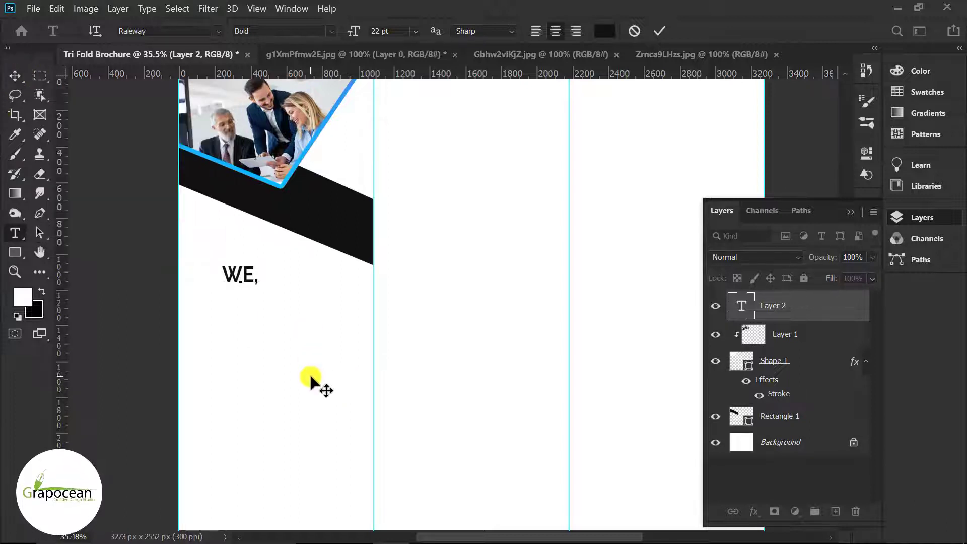
{"action": "type", "text": " RE"}
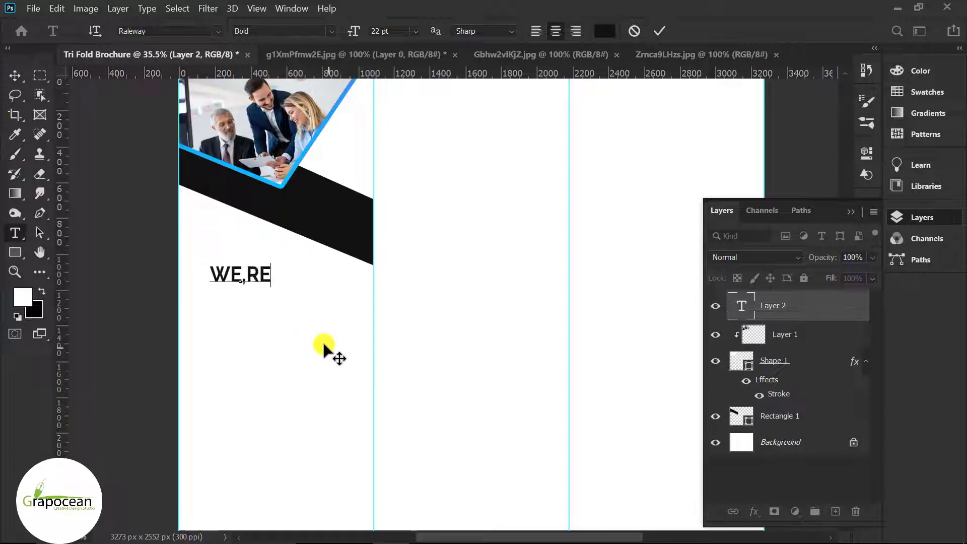
{"action": "double_click", "coordinate": [271, 275]}
{"action": "left_click", "coordinate": [851, 212]}
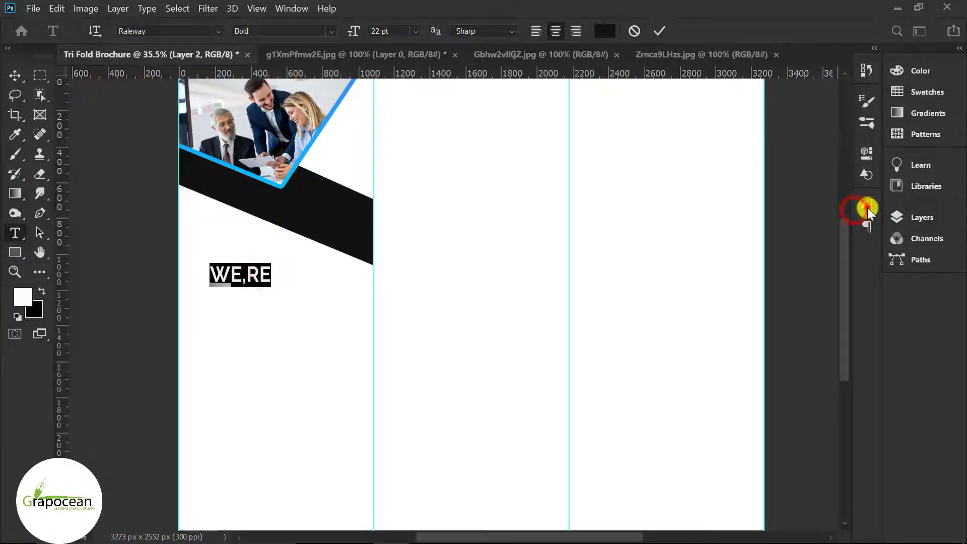
{"action": "left_click", "coordinate": [868, 207]}
{"action": "left_click", "coordinate": [742, 310]}
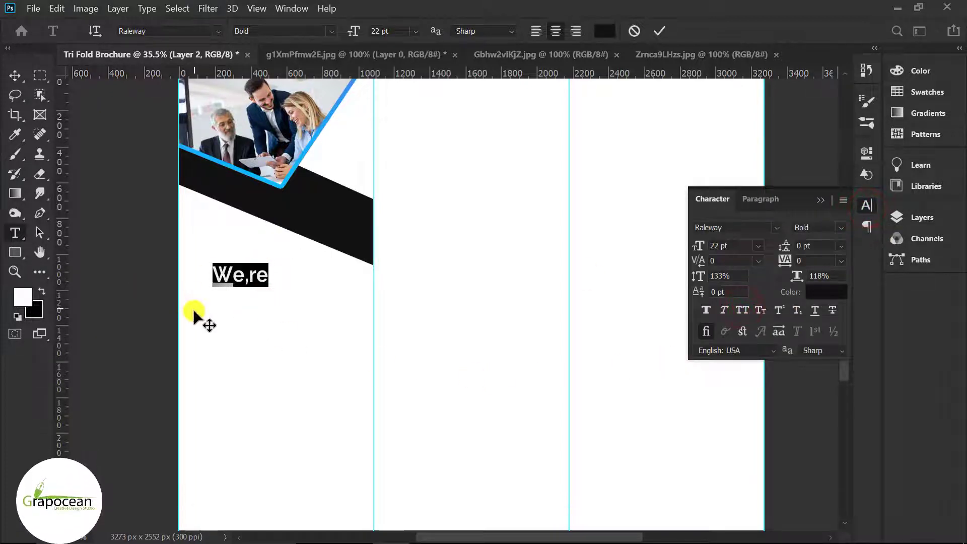
{"action": "left_click", "coordinate": [16, 95]}
Start a second text line, 'Creativ', beneath the heading.
{"action": "left_click", "coordinate": [15, 233]}
{"action": "left_click", "coordinate": [228, 314]}
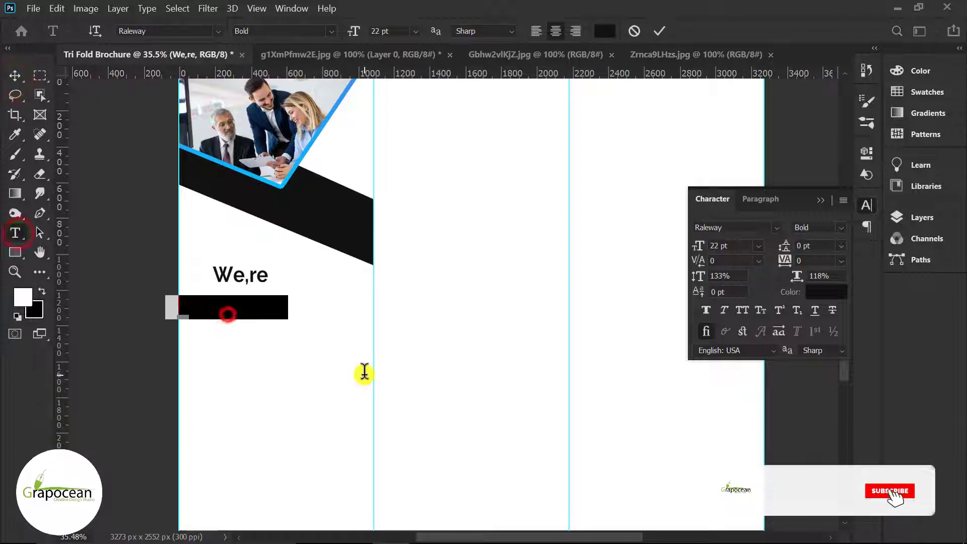
{"action": "type", "text": "C"}
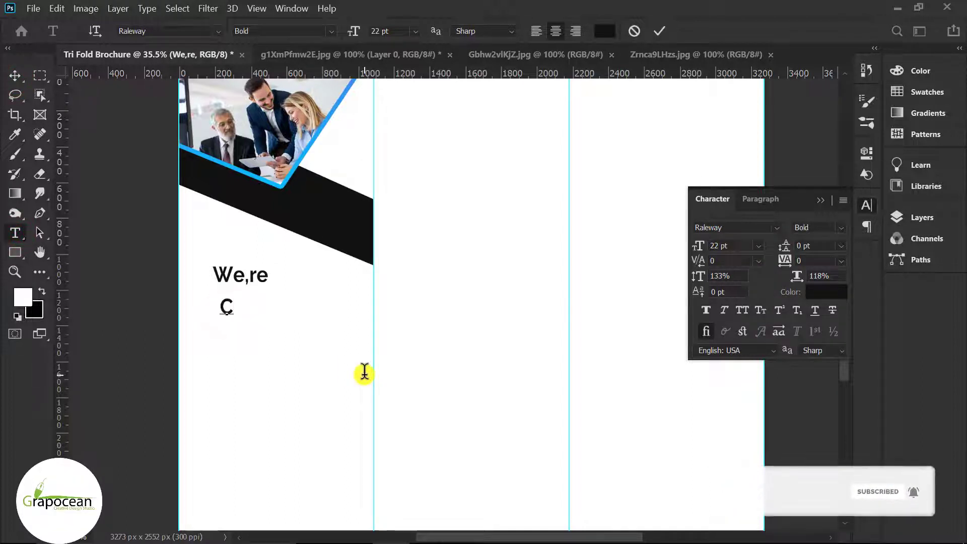
{"action": "type", "text": "reative Design"}
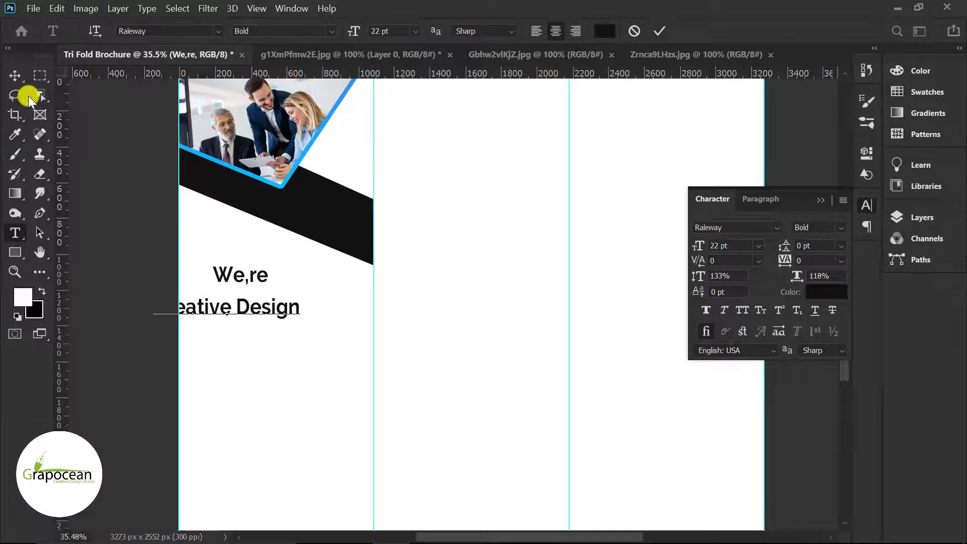
Align the We,re, Creative Design and Company headline lines with each other.
{"action": "left_click", "coordinate": [15, 75]}
{"action": "left_click_drag", "start_coordinate": [268, 311], "coordinate": [317, 311]}
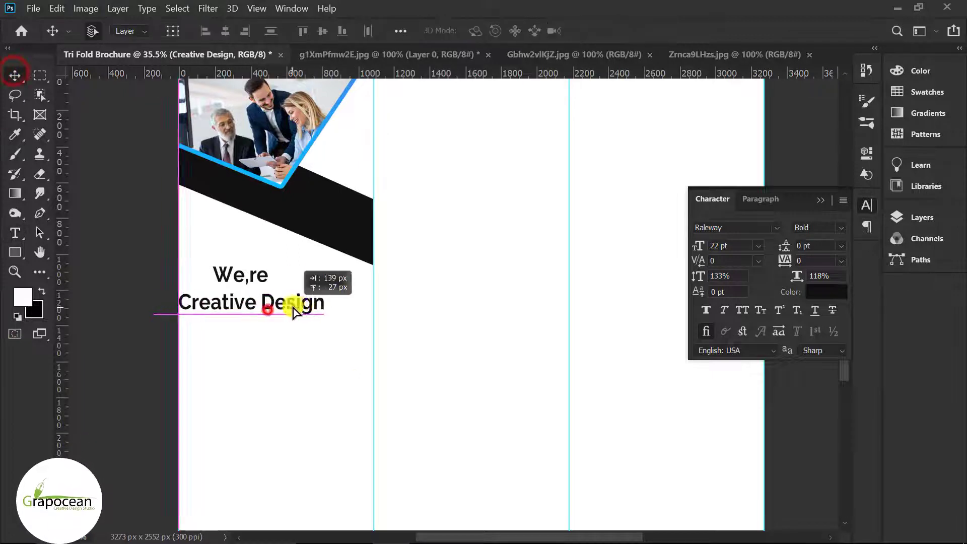
{"action": "mouse_move", "coordinate": [239, 281]}
{"action": "left_mouse_down"}
{"action": "mouse_move", "coordinate": [220, 281]}
{"action": "mouse_move", "coordinate": [235, 299]}
{"action": "left_mouse_up"}
{"action": "scroll", "coordinate": [236, 298], "scroll_direction": "up", "scroll_amount": 2}
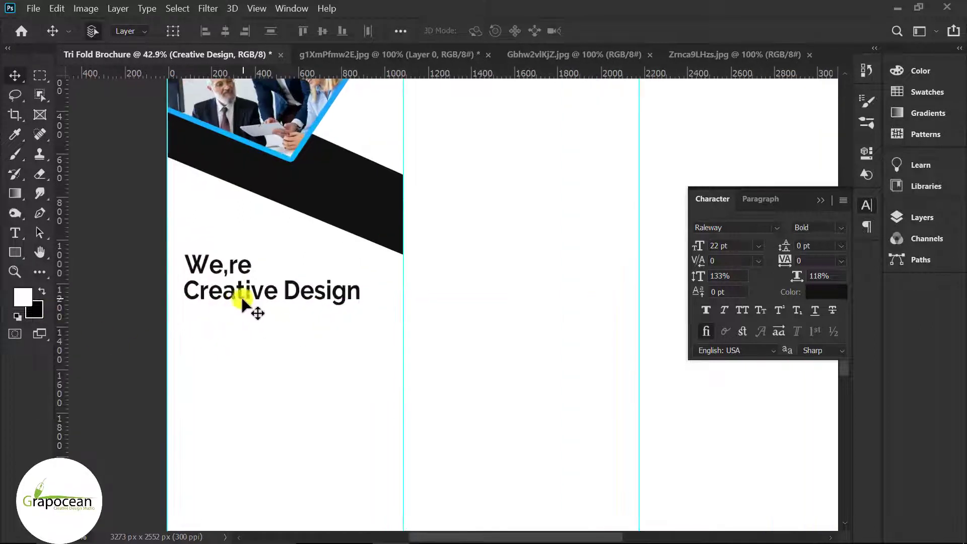
{"action": "left_click", "coordinate": [242, 295]}
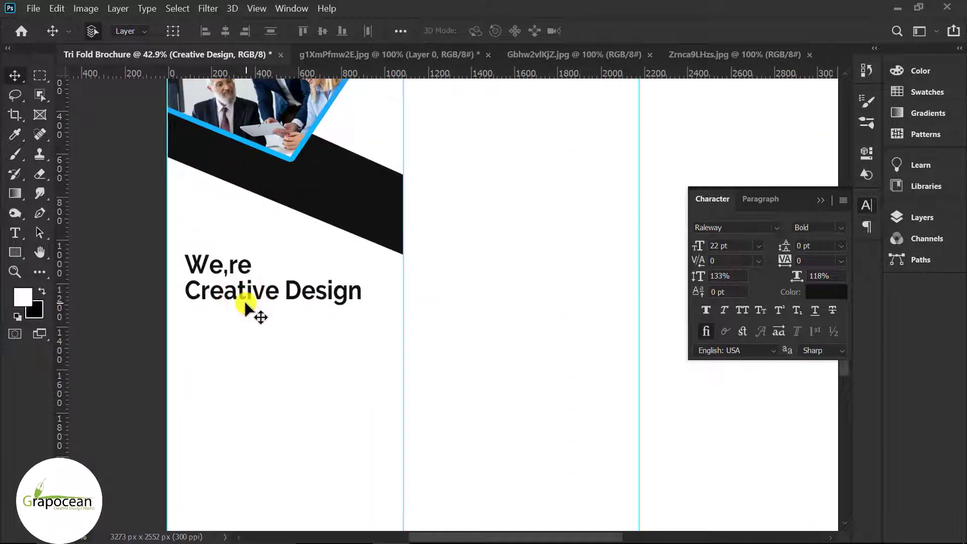
{"action": "left_click", "coordinate": [15, 232]}
{"action": "left_click", "coordinate": [205, 340]}
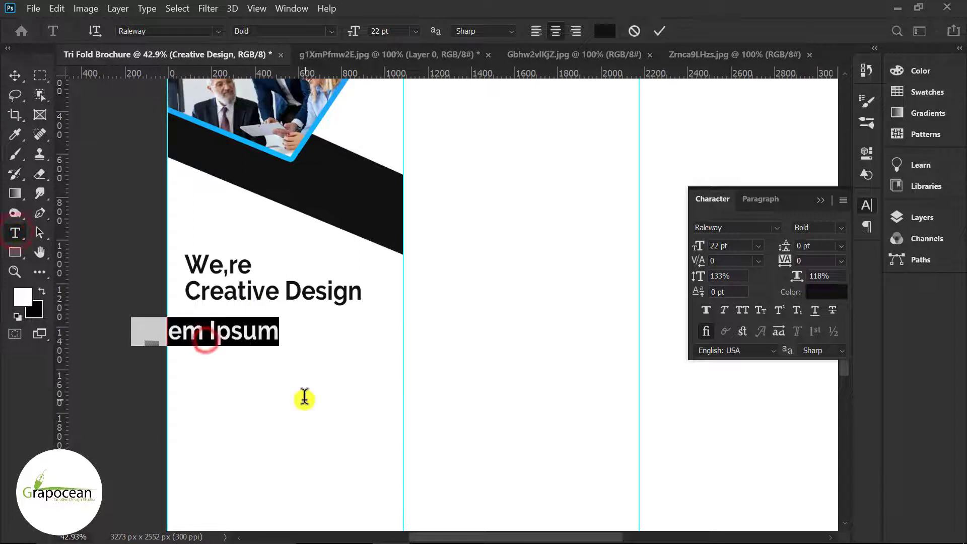
{"action": "key", "text": "BackSpace"}
{"action": "type", "text": "ompany"}
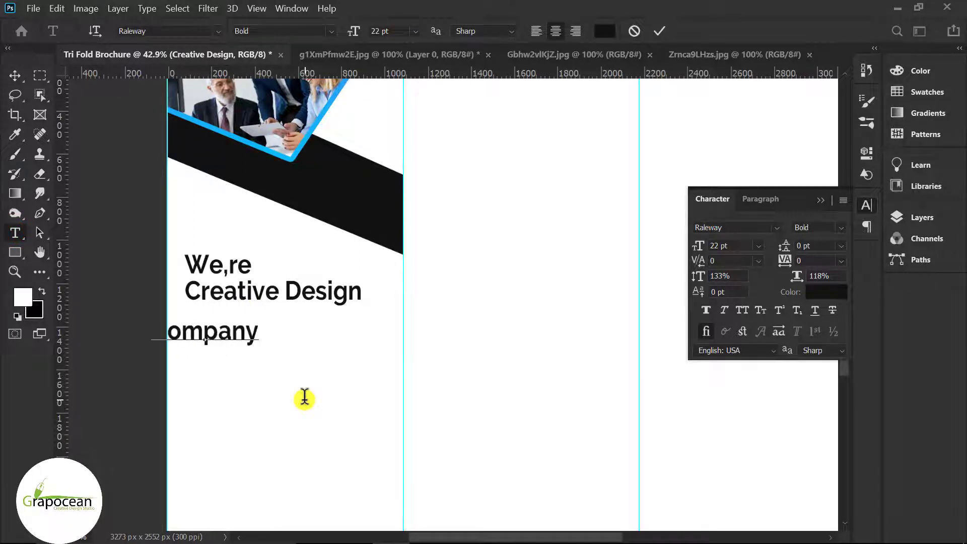
{"action": "left_click", "coordinate": [15, 76]}
{"action": "mouse_move", "coordinate": [234, 333]}
{"action": "left_mouse_down"}
{"action": "mouse_move", "coordinate": [277, 332]}
{"action": "mouse_move", "coordinate": [266, 316]}
{"action": "left_mouse_up"}
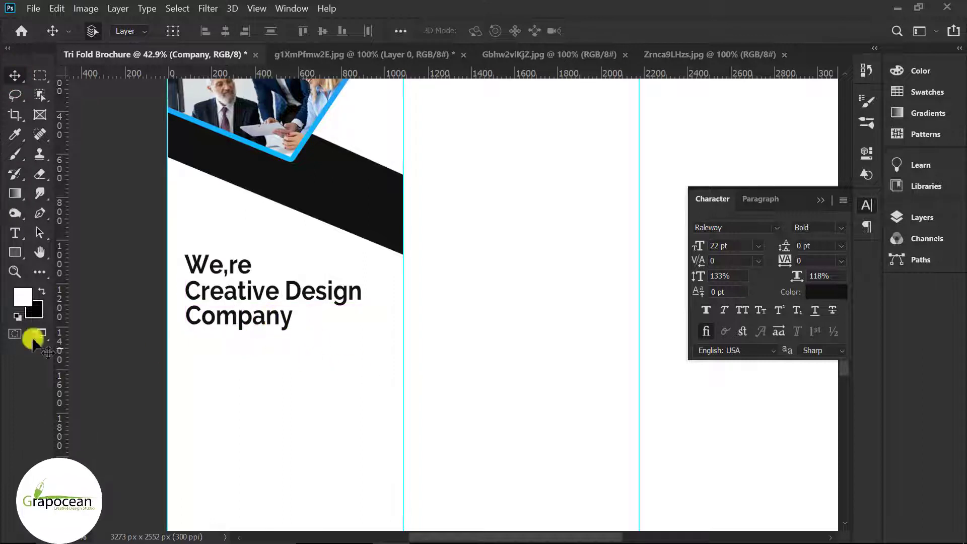
Colour the word Company with the blue sampled from the photo's border.
{"action": "left_click", "coordinate": [15, 233]}
{"action": "left_click_drag", "start_coordinate": [188, 309], "coordinate": [398, 319]}
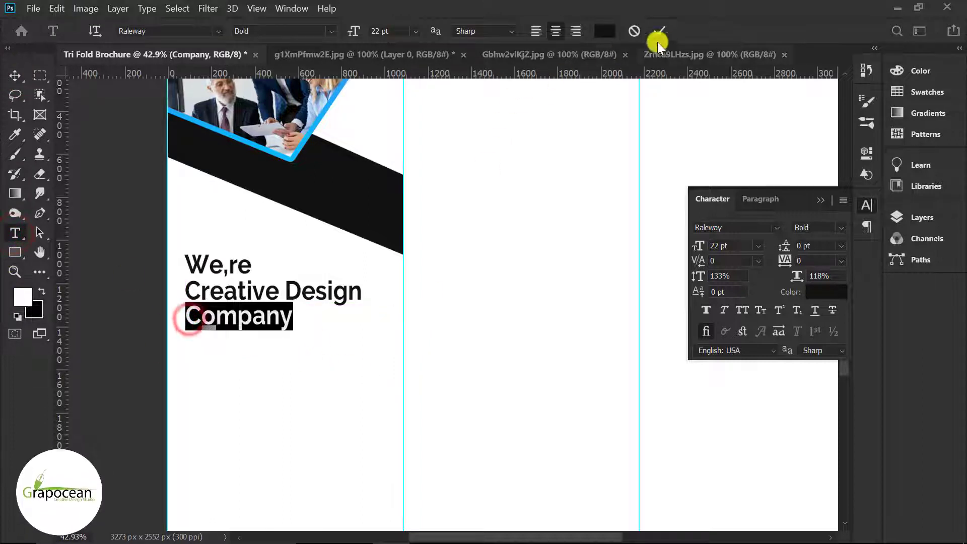
{"action": "left_click", "coordinate": [597, 31]}
{"action": "left_click", "coordinate": [327, 109]}
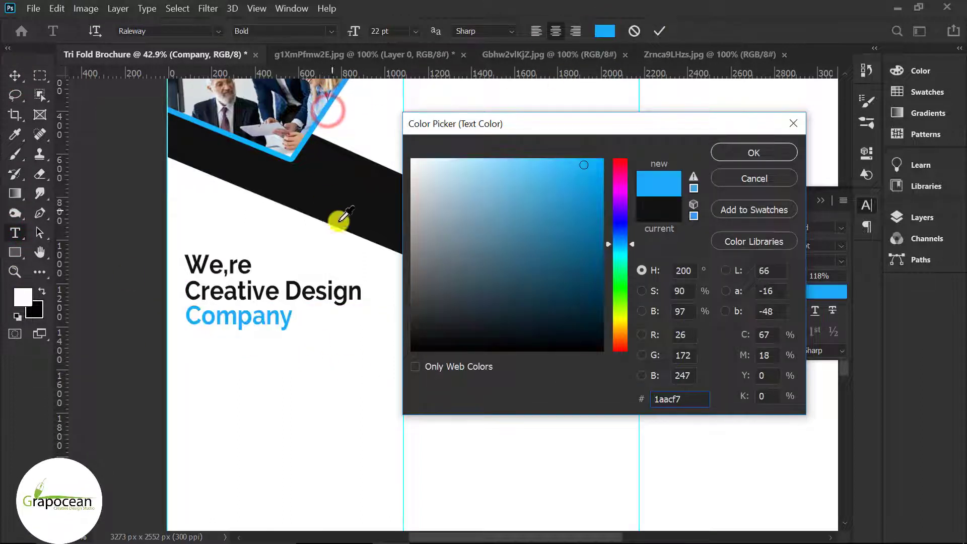
{"action": "left_click", "coordinate": [754, 153]}
{"action": "left_click", "coordinate": [14, 75]}
Reposition Company and move all three headline layers up beneath the band.
{"action": "scroll", "coordinate": [342, 352], "scroll_direction": "down", "scroll_amount": 2}
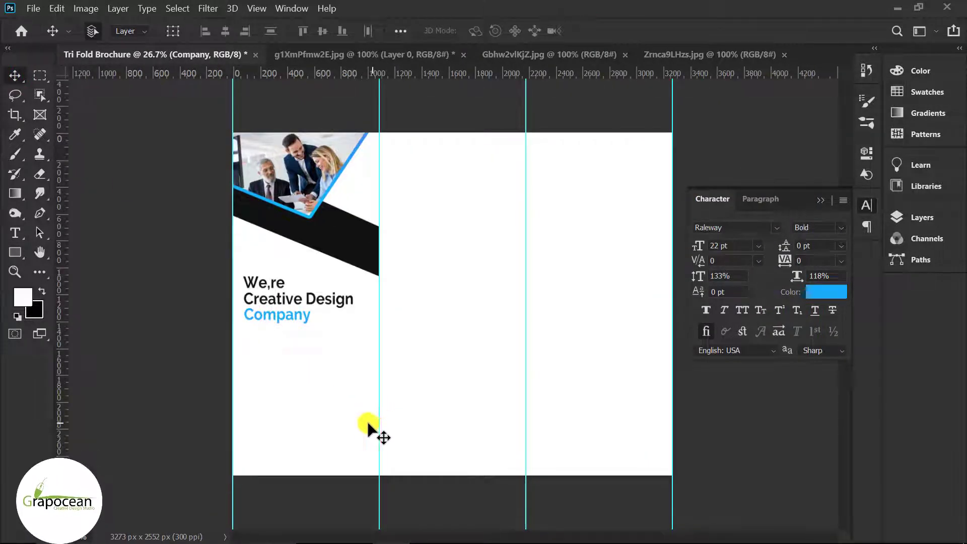
{"action": "scroll", "coordinate": [353, 422], "scroll_direction": "up", "scroll_amount": 2}
{"action": "scroll", "coordinate": [322, 414], "scroll_direction": "up", "scroll_amount": 1}
{"action": "scroll", "coordinate": [215, 297], "scroll_direction": "up", "scroll_amount": 2}
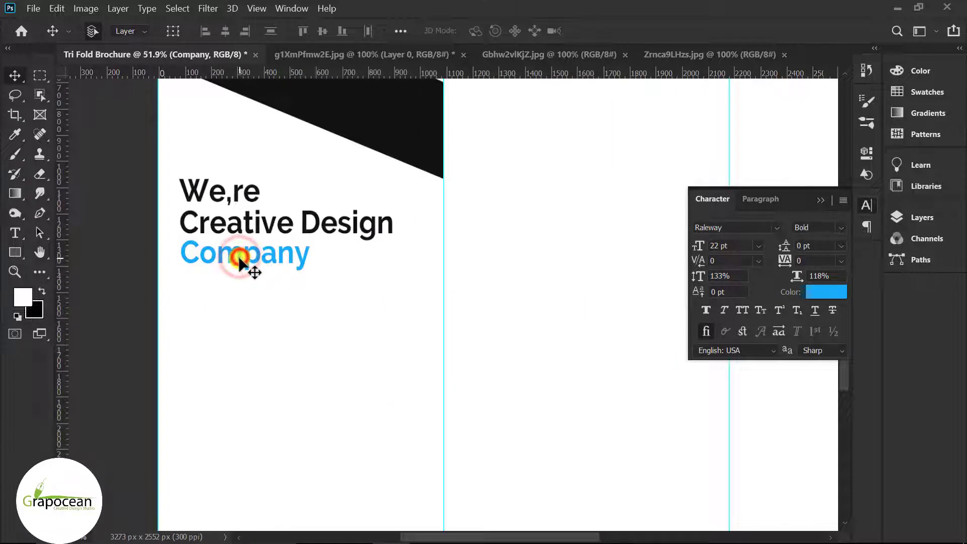
{"action": "left_click_drag", "start_coordinate": [239, 261], "coordinate": [251, 263]}
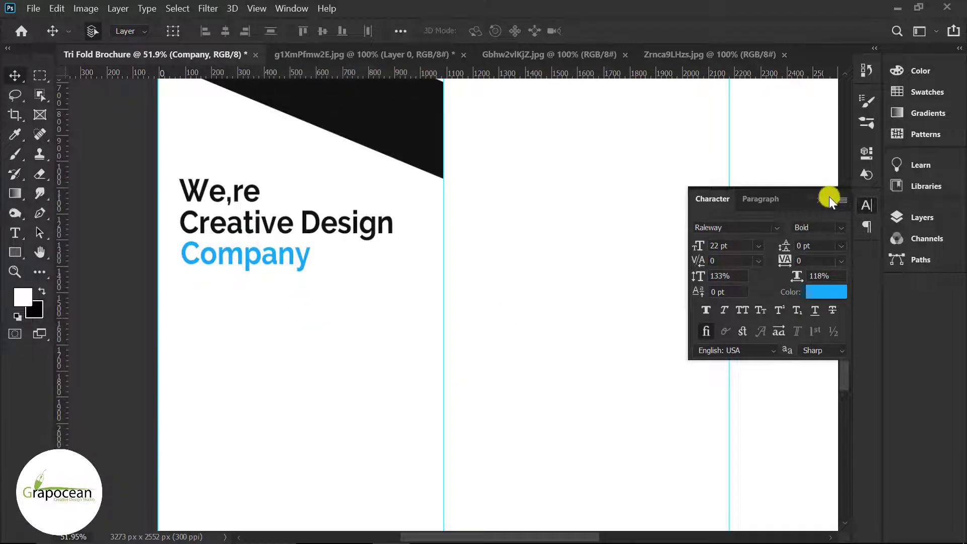
{"action": "scroll", "coordinate": [287, 244], "scroll_direction": "up", "scroll_amount": 2}
{"action": "scroll", "coordinate": [320, 306], "scroll_direction": "down", "scroll_amount": 5}
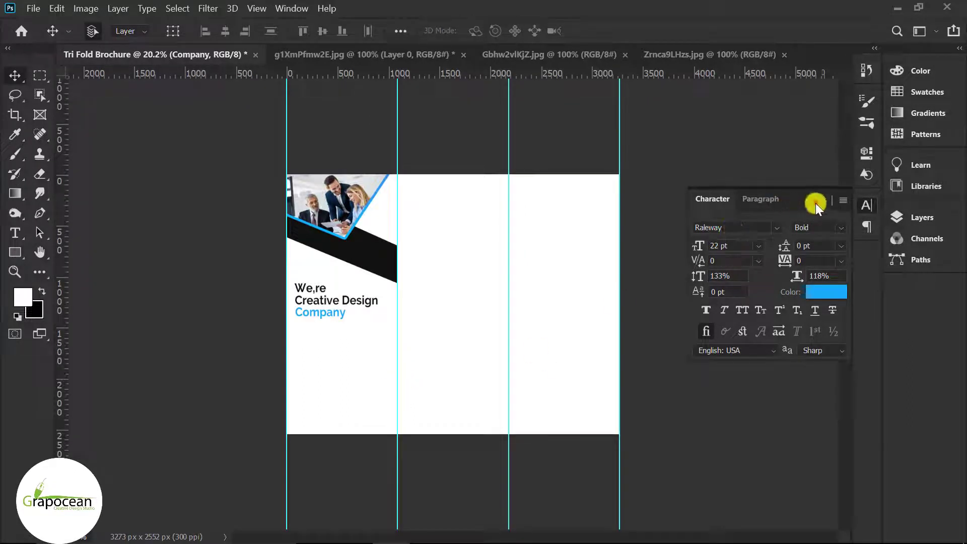
{"action": "left_click", "coordinate": [816, 204]}
{"action": "left_click", "coordinate": [921, 217]}
{"action": "left_click", "coordinate": [804, 367], "text": "shift"}
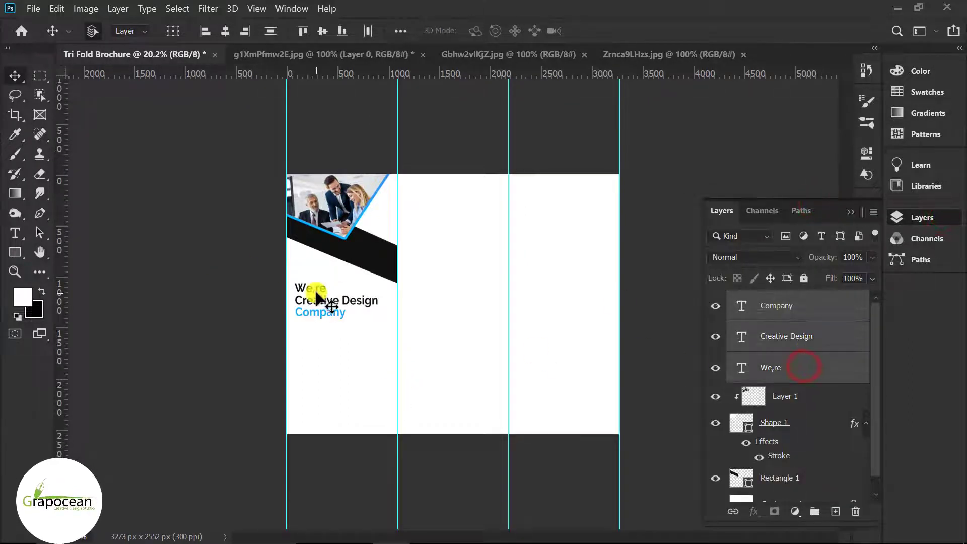
{"action": "left_click_drag", "start_coordinate": [317, 297], "coordinate": [317, 287]}
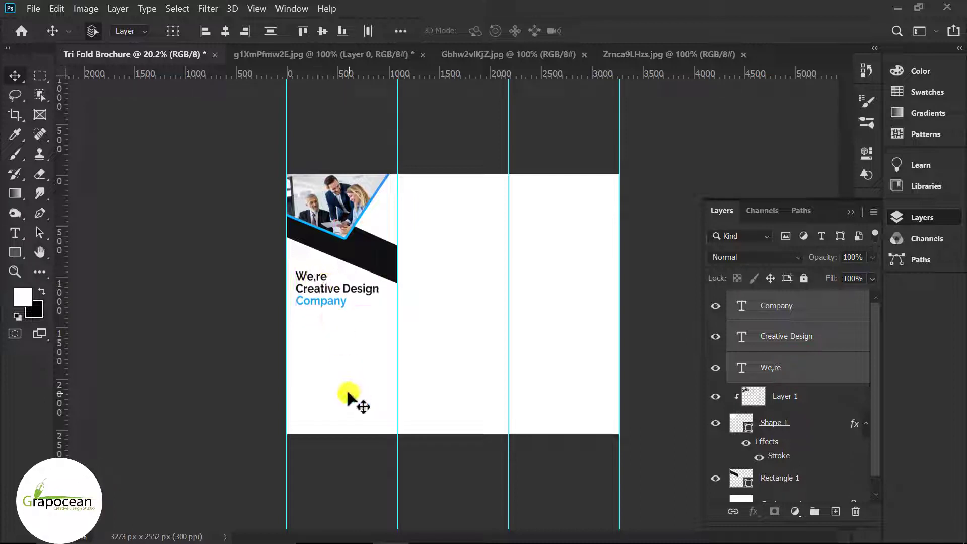
Draw a body text box below Company set in Open Sans Regular.
{"action": "left_click", "coordinate": [240, 380]}
{"action": "key", "text": "ctrl+plus"}
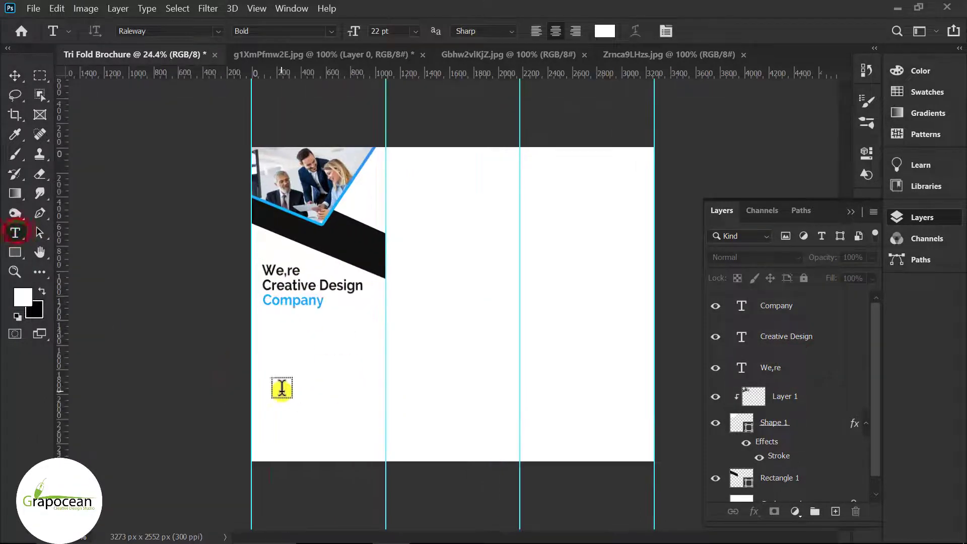
{"action": "left_click_drag", "start_coordinate": [264, 326], "coordinate": [375, 371]}
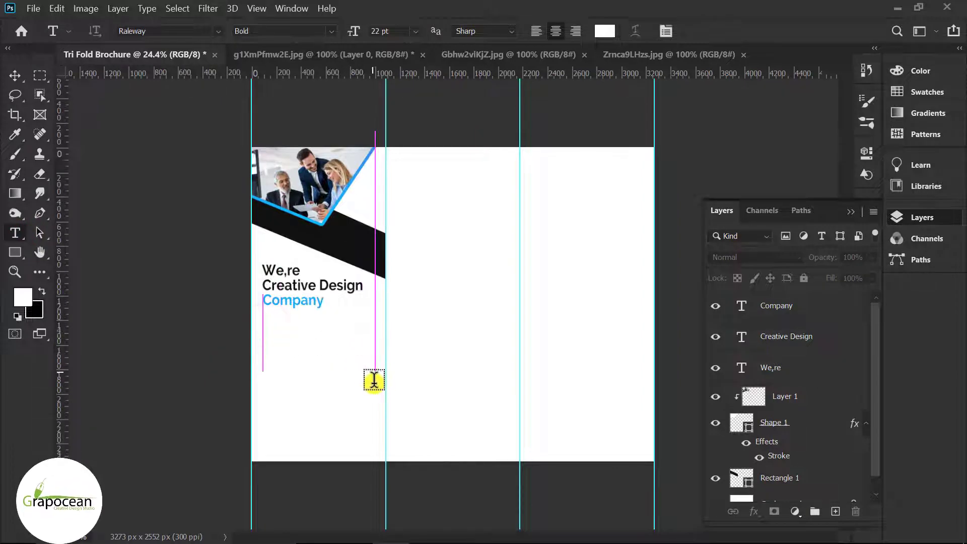
{"action": "left_click", "coordinate": [215, 30]}
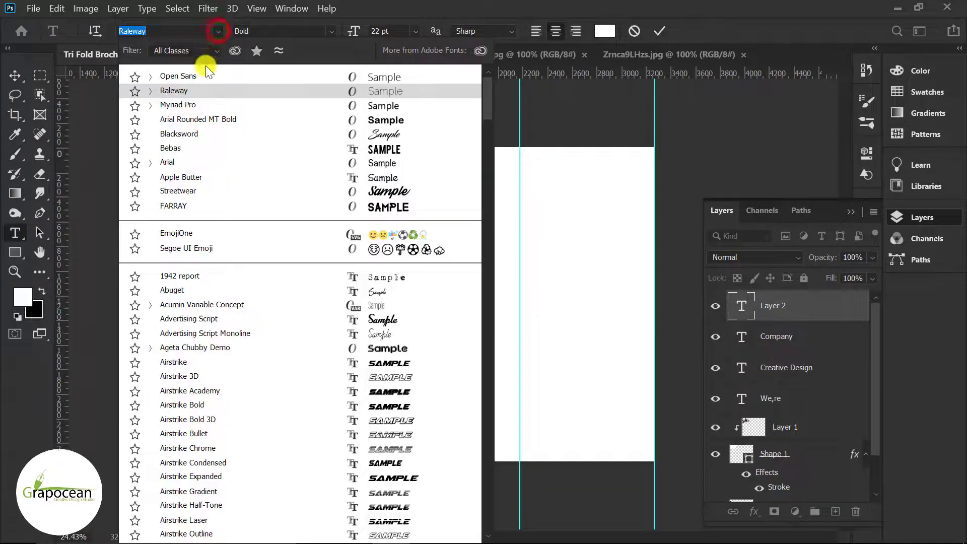
{"action": "left_click", "coordinate": [205, 76]}
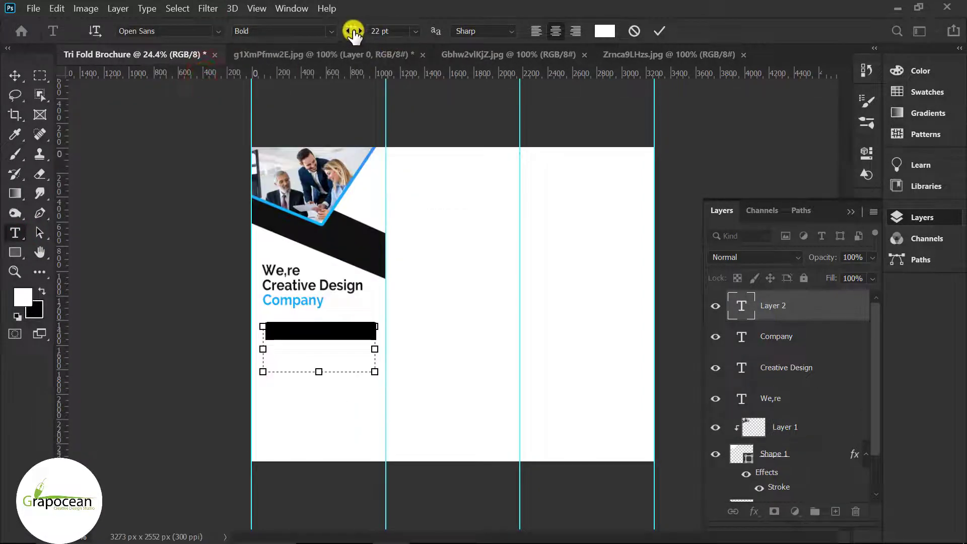
{"action": "left_click", "coordinate": [330, 31]}
{"action": "left_click", "coordinate": [306, 46]}
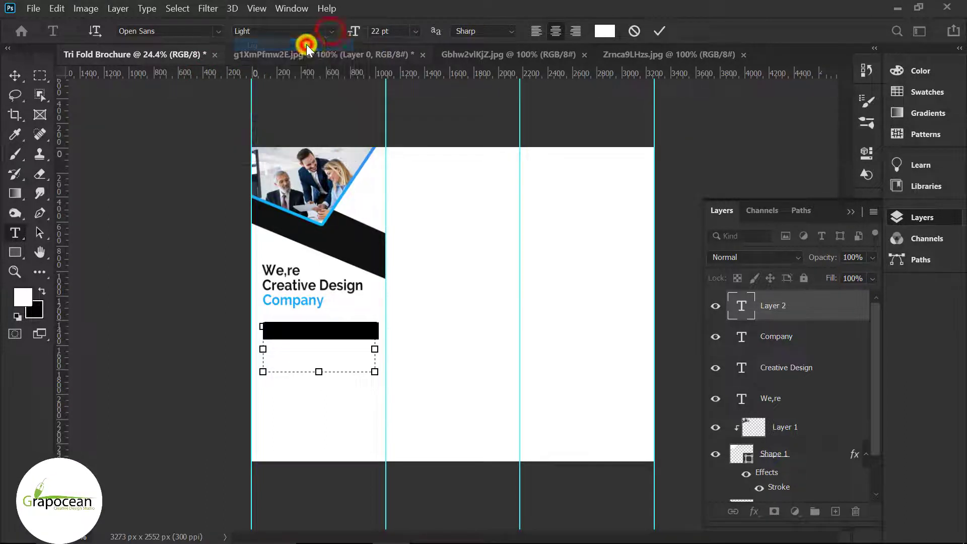
{"action": "left_click", "coordinate": [330, 31]}
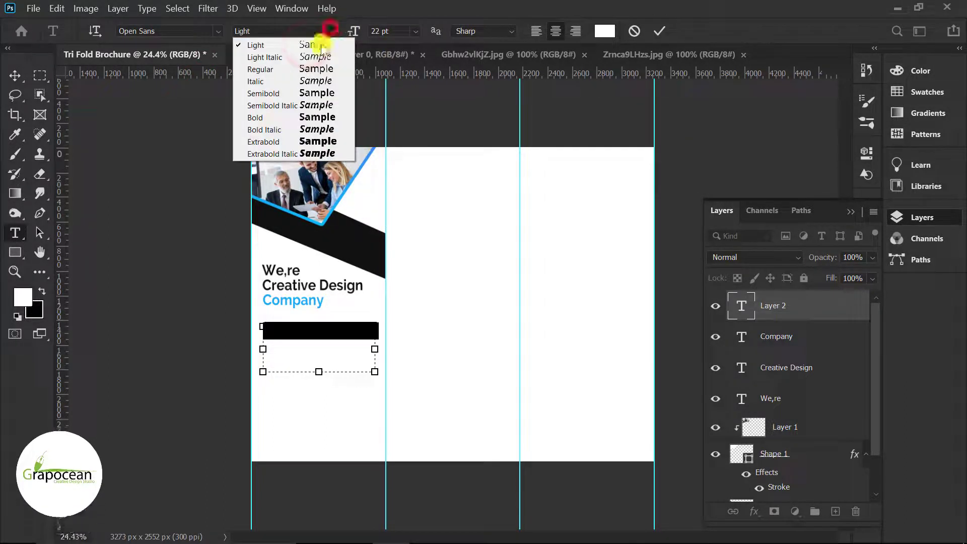
{"action": "left_click", "coordinate": [302, 69]}
Make the body text dark, 10 pt, 16.01 pt leading and left-aligned.
{"action": "left_click", "coordinate": [866, 205]}
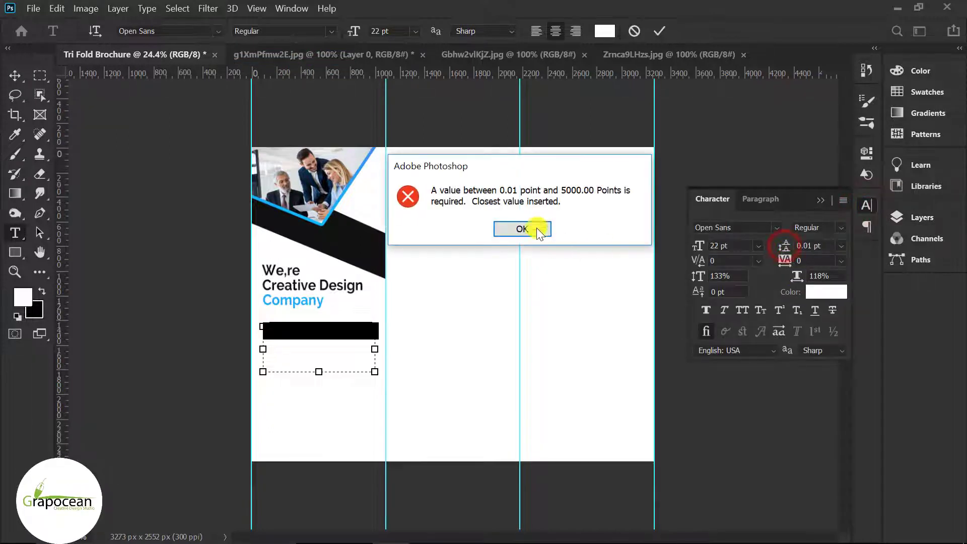
{"action": "left_click", "coordinate": [522, 226]}
{"action": "mouse_move", "coordinate": [805, 252]}
{"action": "left_mouse_down"}
{"action": "mouse_move", "coordinate": [787, 248]}
{"action": "mouse_move", "coordinate": [800, 252]}
{"action": "left_mouse_up"}
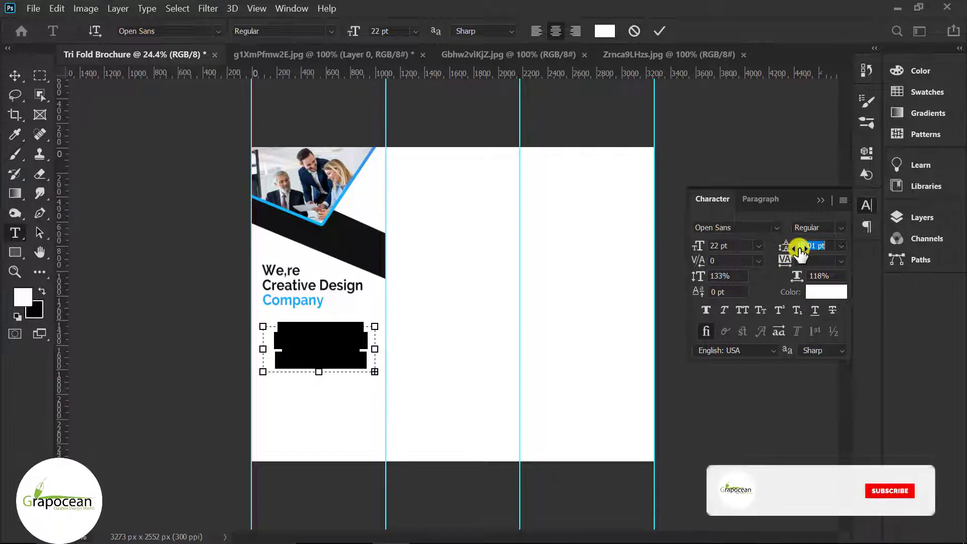
{"action": "left_click", "coordinate": [607, 31]}
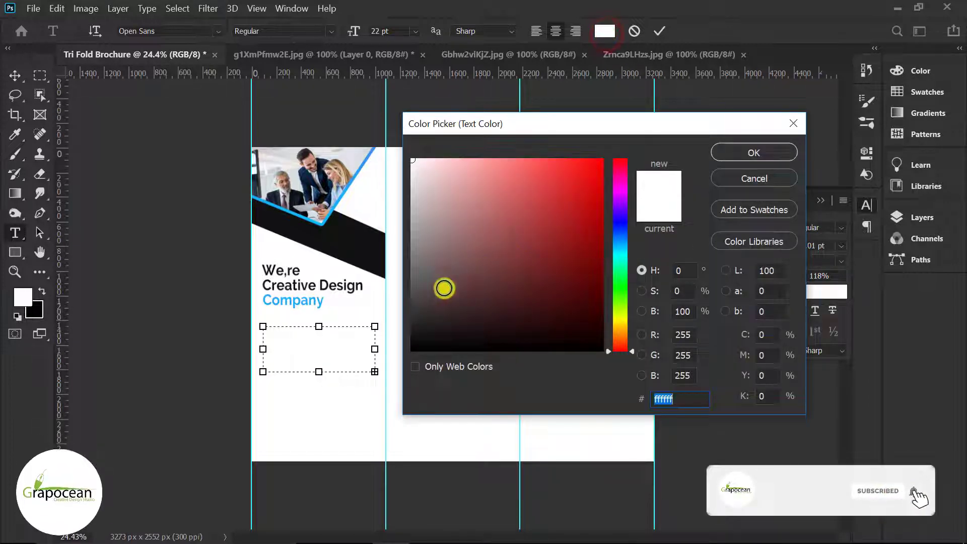
{"action": "left_click", "coordinate": [347, 238]}
{"action": "left_click", "coordinate": [759, 153]}
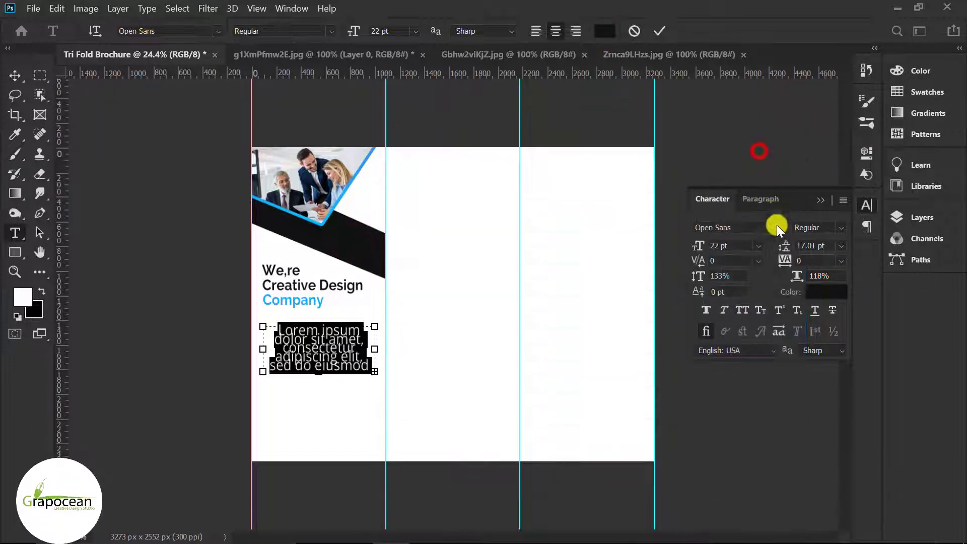
{"action": "left_click_drag", "start_coordinate": [785, 247], "coordinate": [791, 248]}
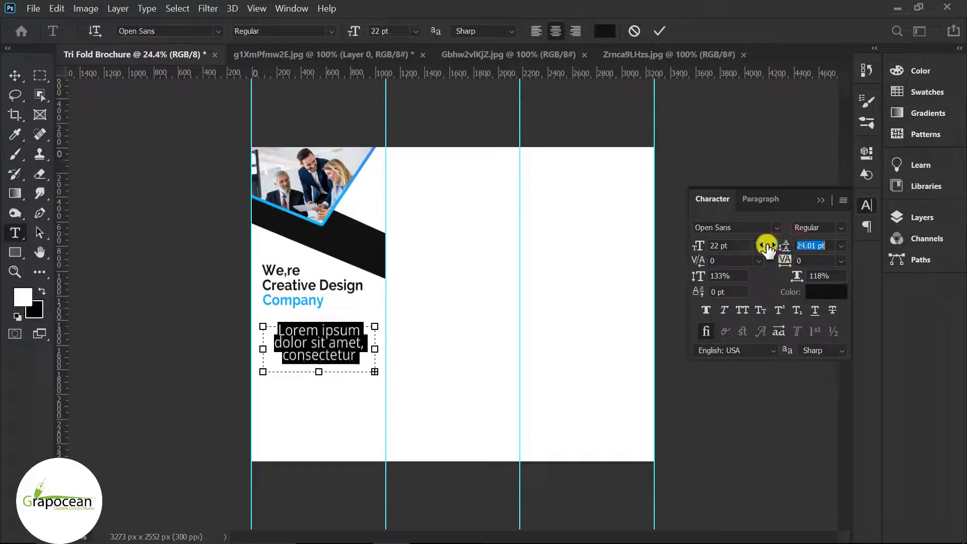
{"action": "left_click_drag", "start_coordinate": [697, 247], "coordinate": [689, 247]}
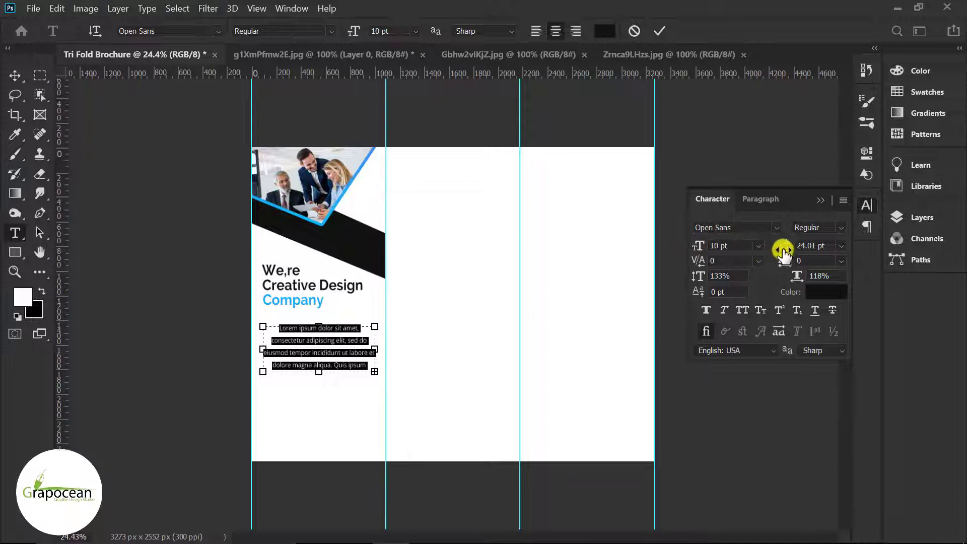
{"action": "left_click_drag", "start_coordinate": [784, 247], "coordinate": [778, 246]}
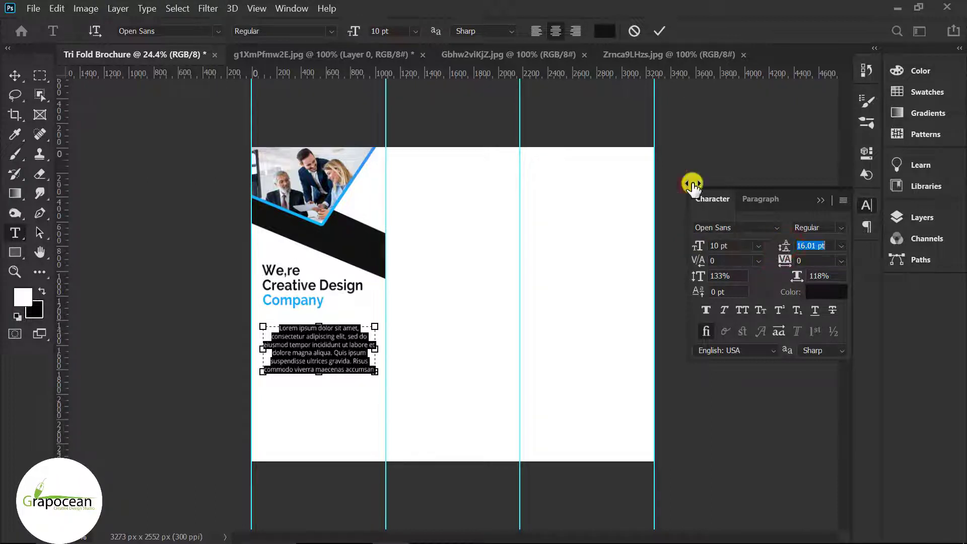
{"action": "left_click", "coordinate": [537, 31]}
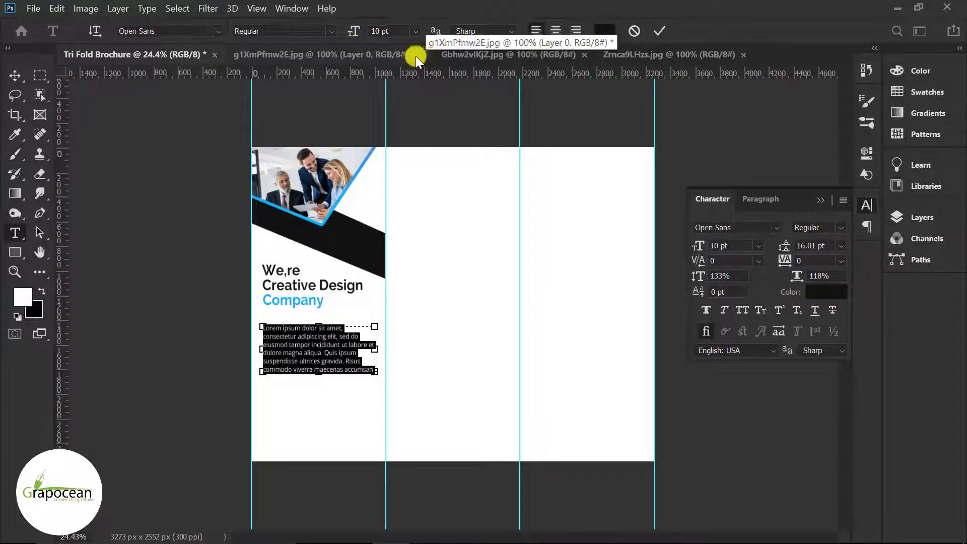
Narrow the paragraph box and edit the paragraph's final sentence from 'Risus' onward.
{"action": "left_click_drag", "start_coordinate": [379, 351], "coordinate": [376, 352]}
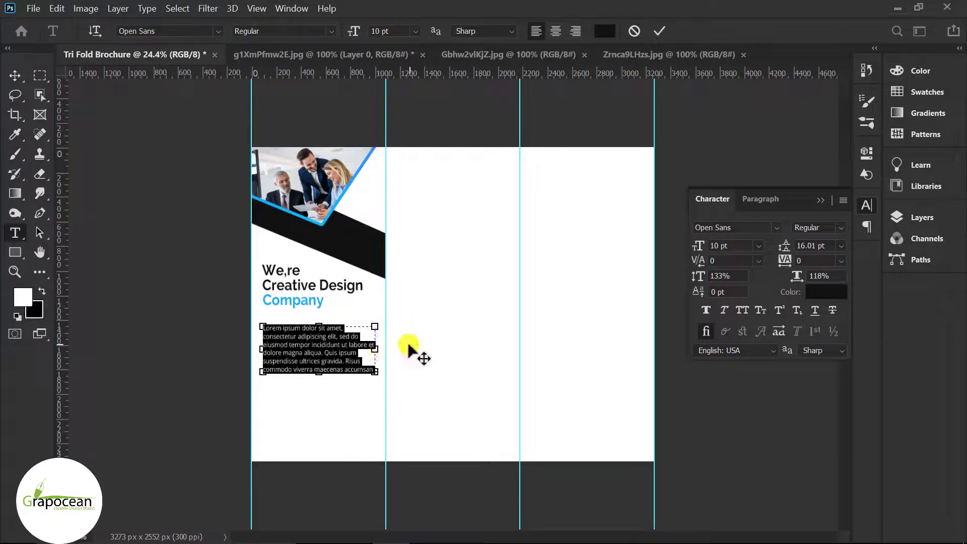
{"action": "left_click", "coordinate": [659, 29]}
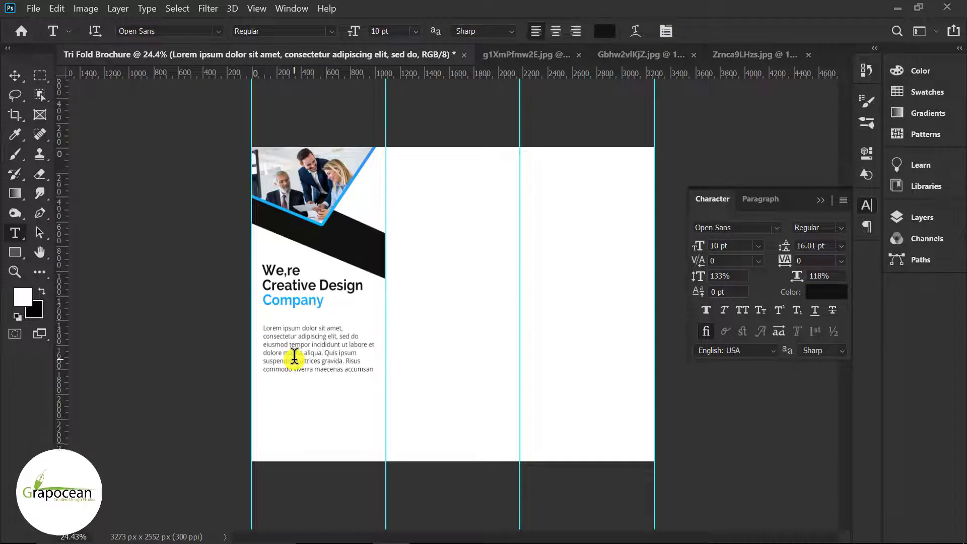
{"action": "left_click_drag", "start_coordinate": [372, 371], "coordinate": [281, 354]}
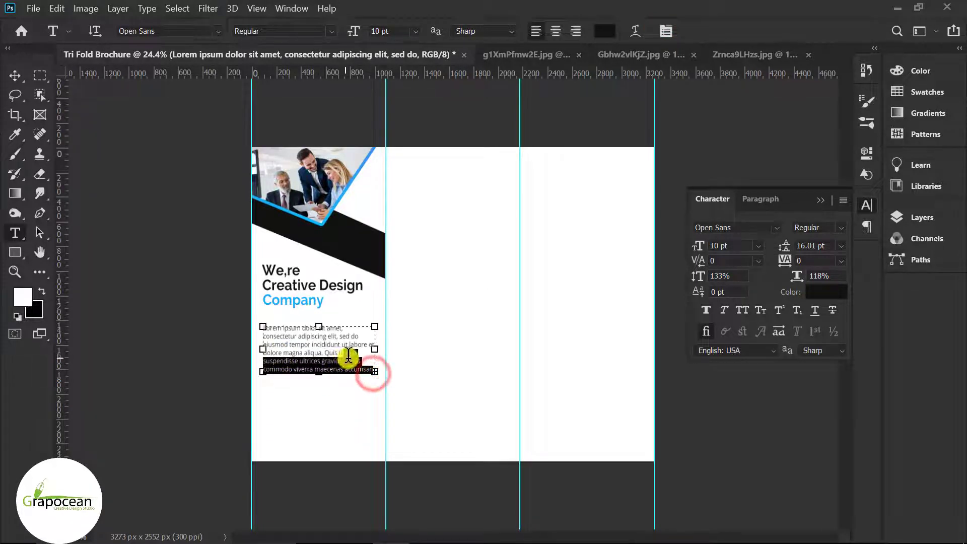
{"action": "left_click_drag", "start_coordinate": [348, 356], "coordinate": [346, 361]}
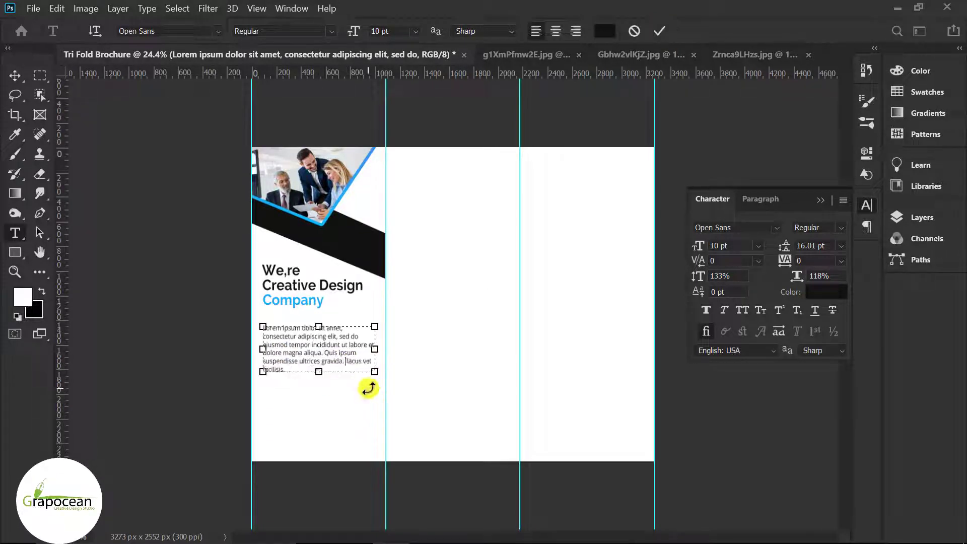
{"action": "left_click", "coordinate": [350, 363]}
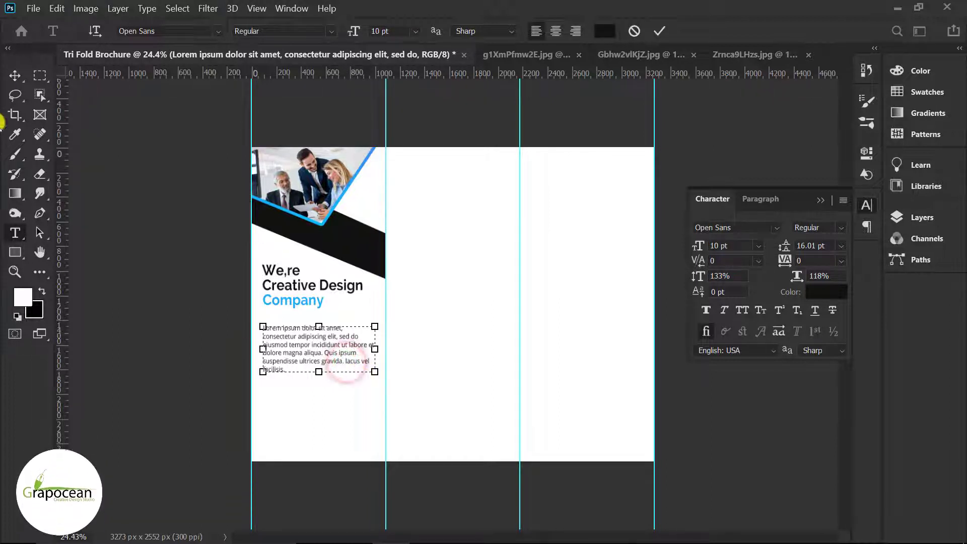
{"action": "left_click", "coordinate": [14, 76]}
Alt-drag a copy of the body paragraph below the original and delete its opening words.
{"action": "scroll", "coordinate": [349, 407], "scroll_direction": "up", "scroll_amount": 1}
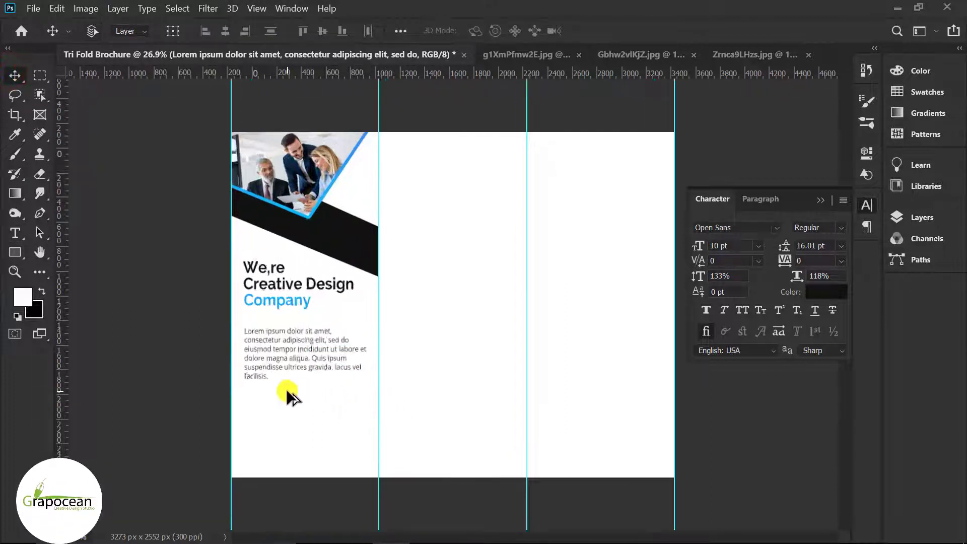
{"action": "scroll", "coordinate": [292, 396], "scroll_direction": "up", "scroll_amount": 1}
{"action": "scroll", "coordinate": [283, 389], "scroll_direction": "up", "scroll_amount": 1}
{"action": "left_click_drag", "start_coordinate": [247, 398], "coordinate": [245, 432]}
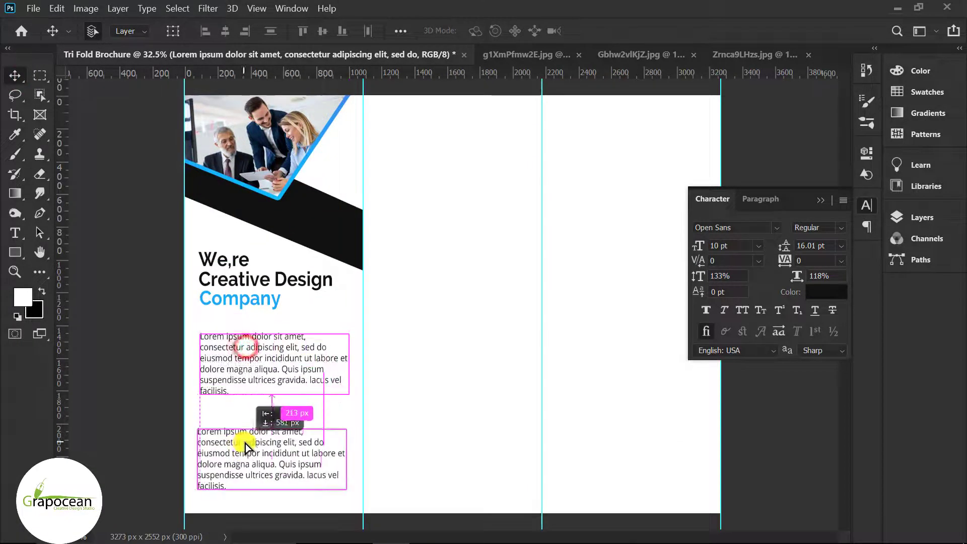
{"action": "left_click", "coordinate": [19, 231]}
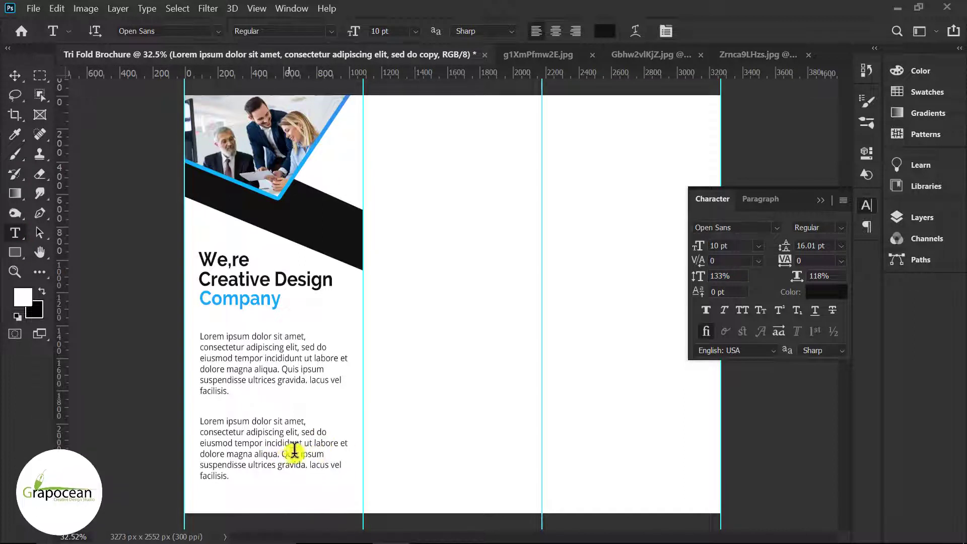
{"action": "left_click_drag", "start_coordinate": [267, 443], "coordinate": [152, 405]}
{"action": "key", "text": "BackSpace"}
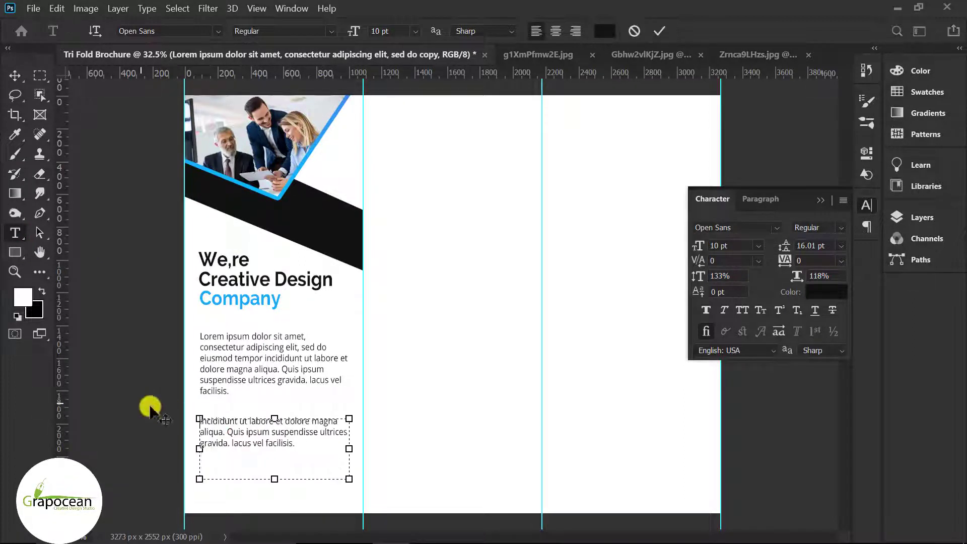
{"action": "left_click", "coordinate": [15, 75]}
{"action": "key", "text": "ctrl+minus"}
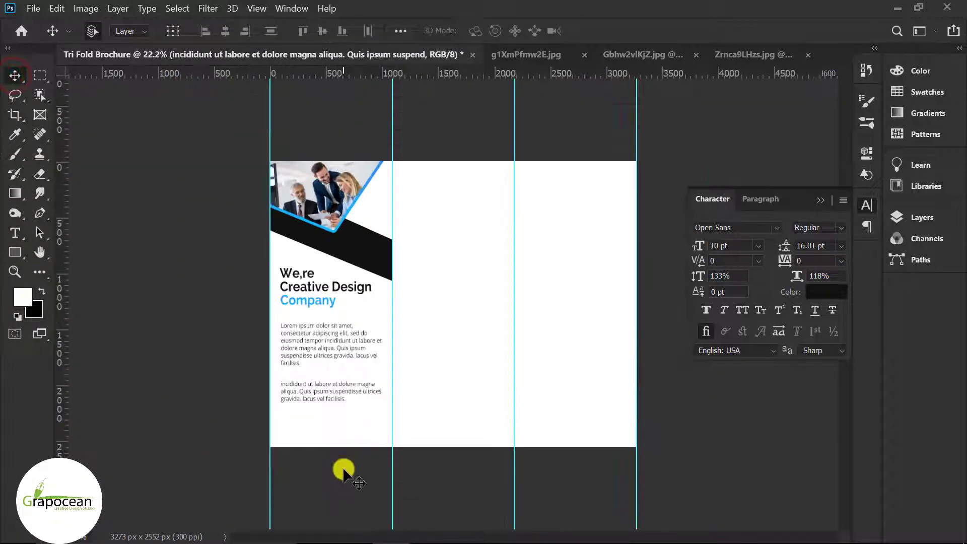
{"action": "key", "text": "ctrl+minus"}
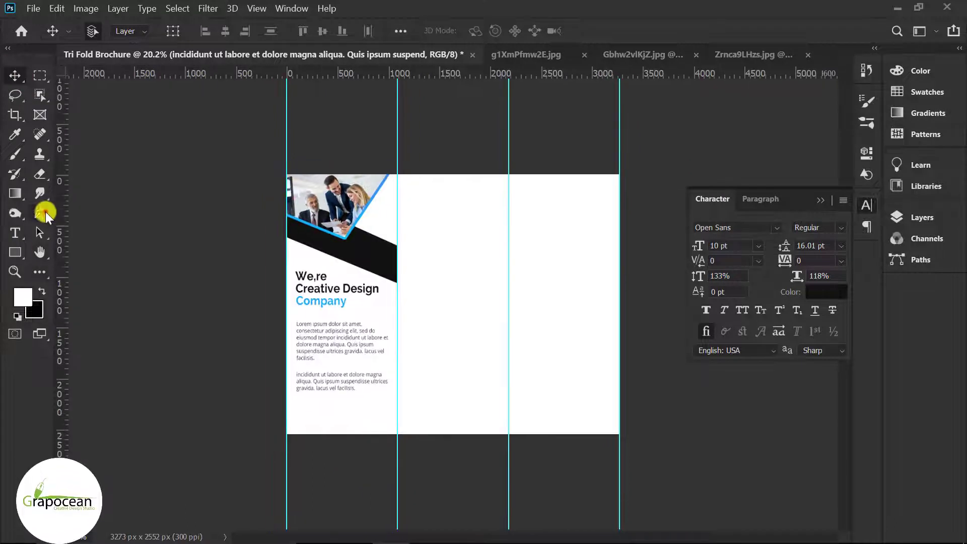
{"action": "left_click", "coordinate": [43, 213]}
Add a new empty layer in the Layers panel.
{"action": "left_click", "coordinate": [817, 198]}
{"action": "left_click", "coordinate": [931, 217]}
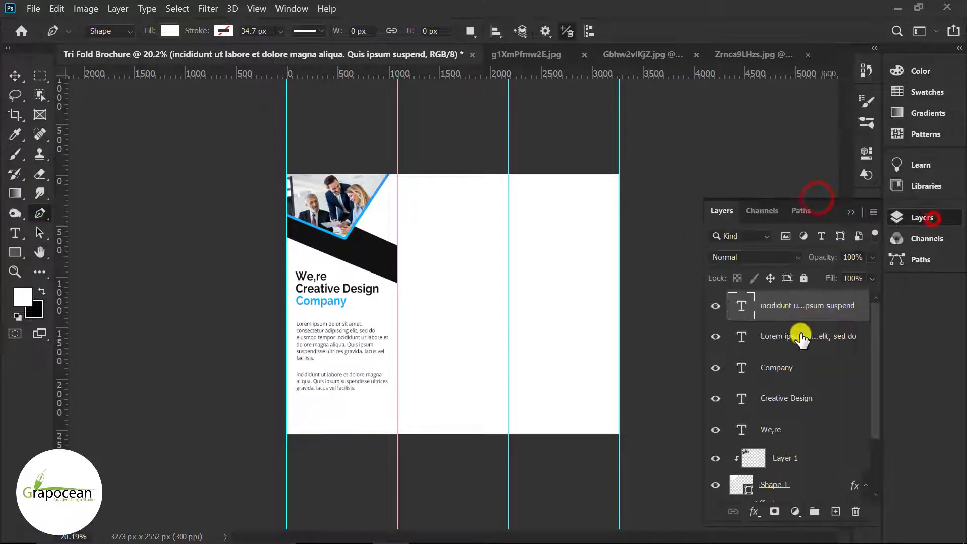
{"action": "left_click", "coordinate": [837, 512]}
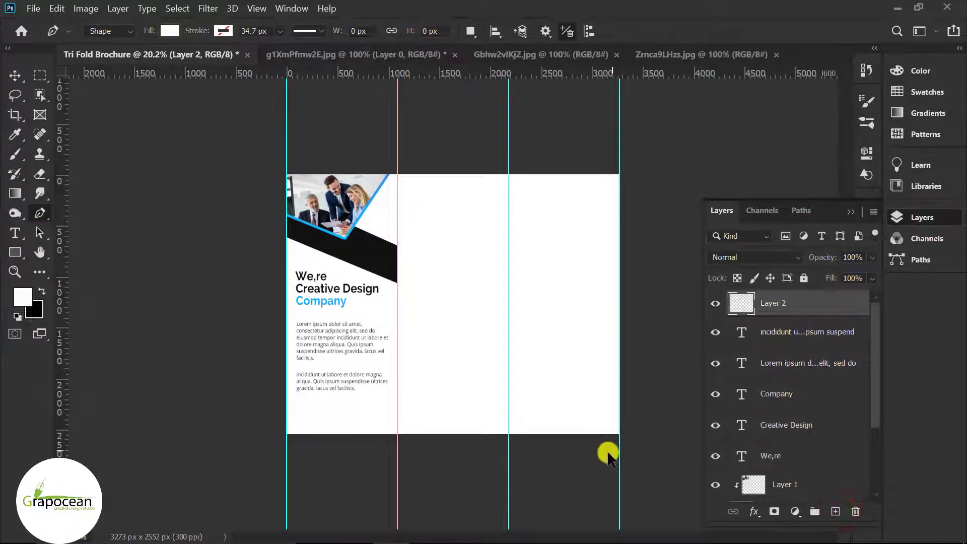
{"action": "scroll", "coordinate": [608, 455], "scroll_direction": "up", "scroll_amount": 2}
{"action": "scroll", "coordinate": [504, 458], "scroll_direction": "down", "scroll_amount": 3}
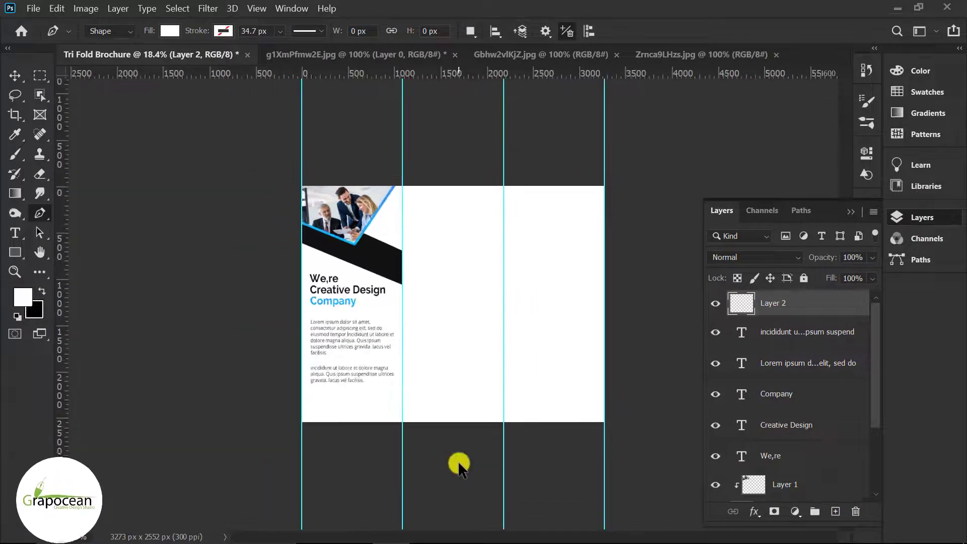
Draw a four-point slanted shape across the lower middle and right panels, filled dark navy.
{"action": "left_click", "coordinate": [437, 428]}
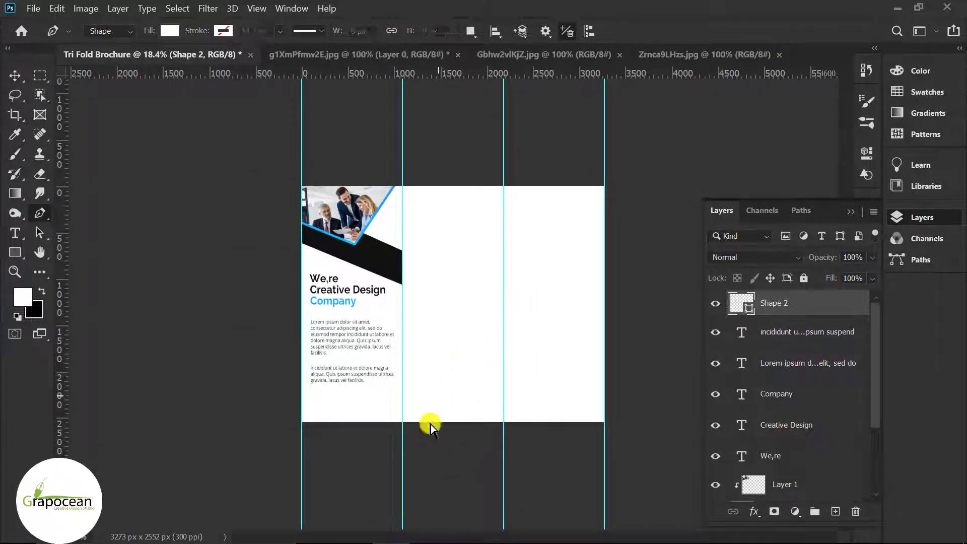
{"action": "key", "text": "ctrl+z"}
{"action": "left_click", "coordinate": [425, 425]}
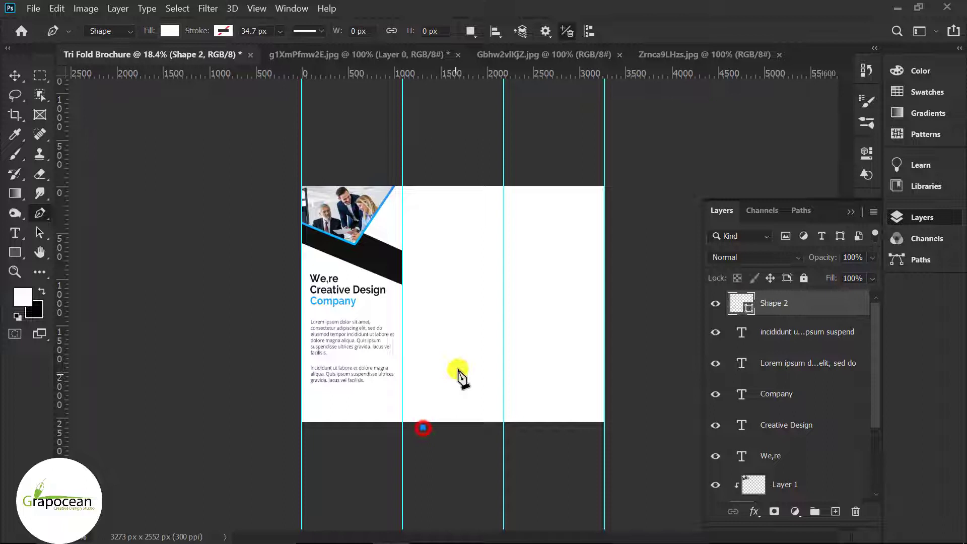
{"action": "key", "text": "ctrl+z"}
{"action": "left_click", "coordinate": [434, 425]}
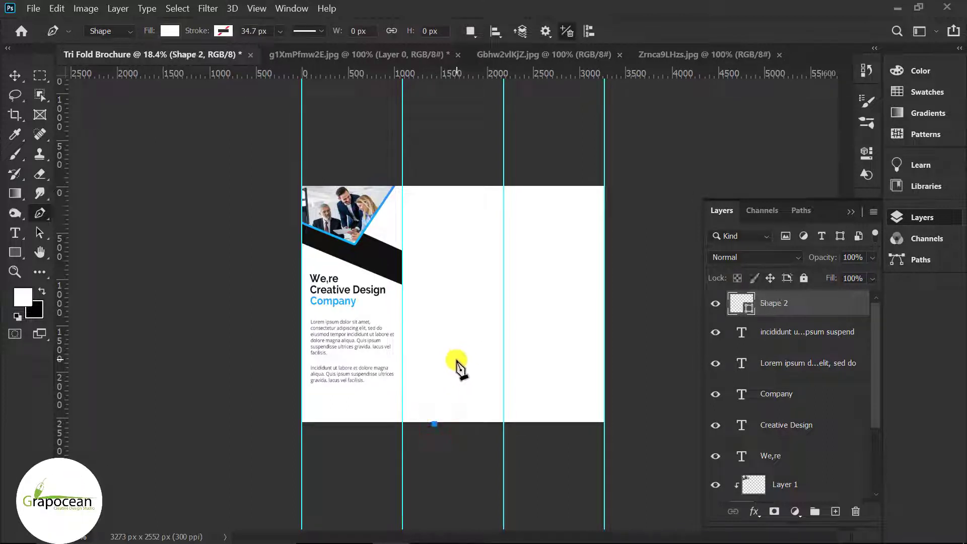
{"action": "left_click", "coordinate": [456, 355]}
{"action": "left_click", "coordinate": [614, 307]}
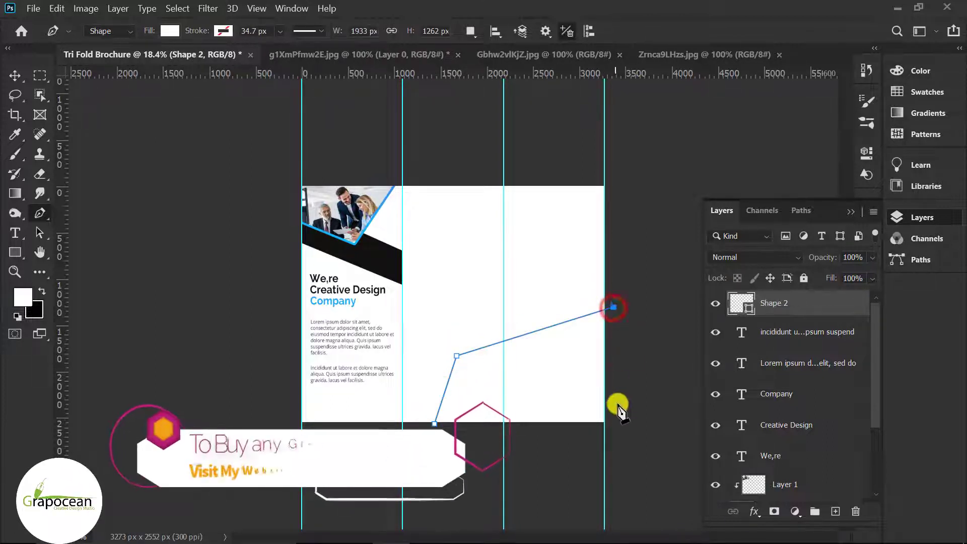
{"action": "left_click", "coordinate": [620, 439]}
{"action": "left_click", "coordinate": [434, 424]}
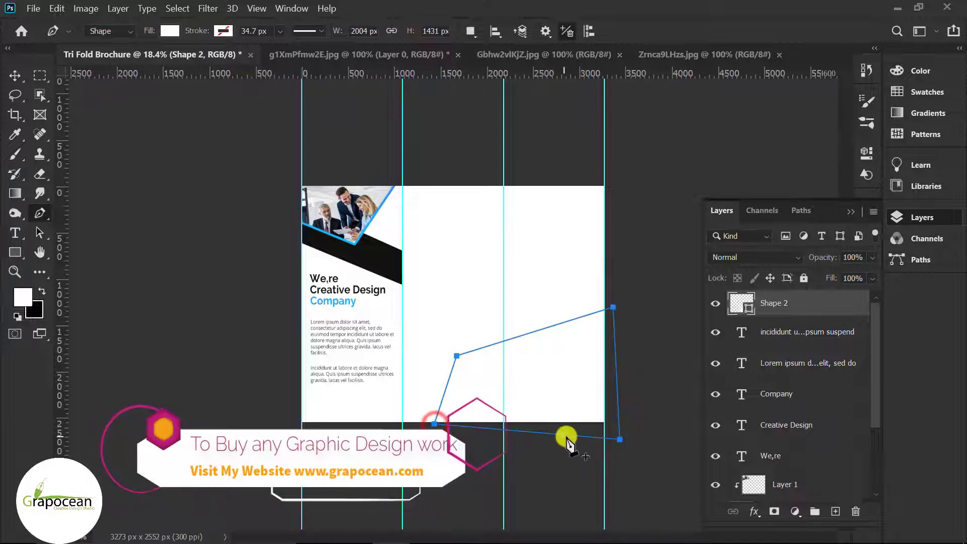
{"action": "left_click", "coordinate": [170, 31]}
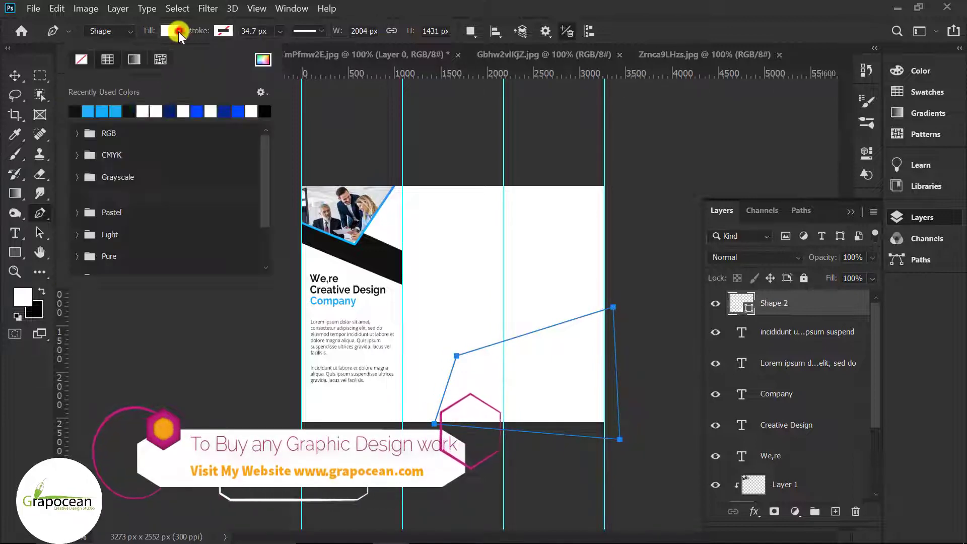
{"action": "left_click", "coordinate": [172, 112]}
{"action": "key", "text": "v"}
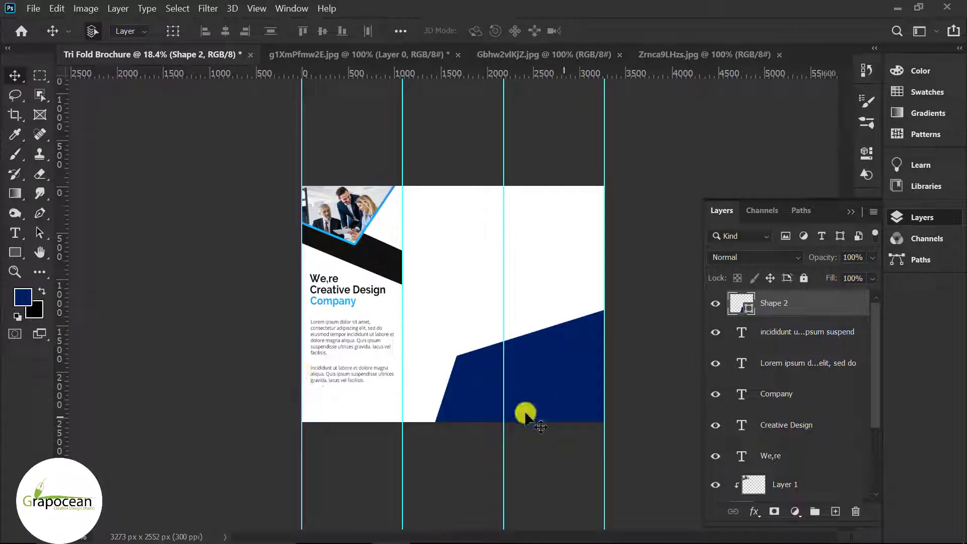
Bring the smiling woman photo into the brochure and scale it over the navy shape.
{"action": "left_click", "coordinate": [552, 56]}
{"action": "left_click", "coordinate": [708, 55]}
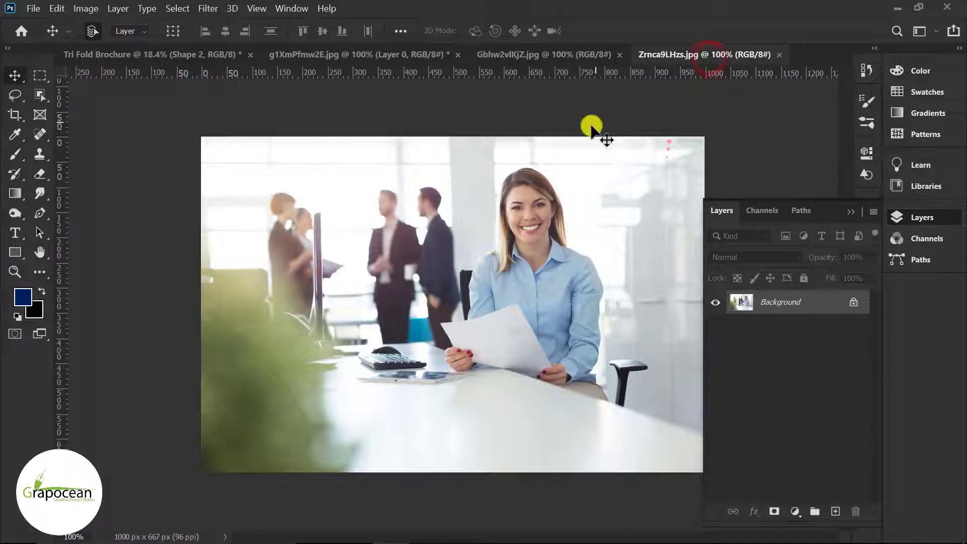
{"action": "left_click_drag", "start_coordinate": [445, 168], "coordinate": [532, 387]}
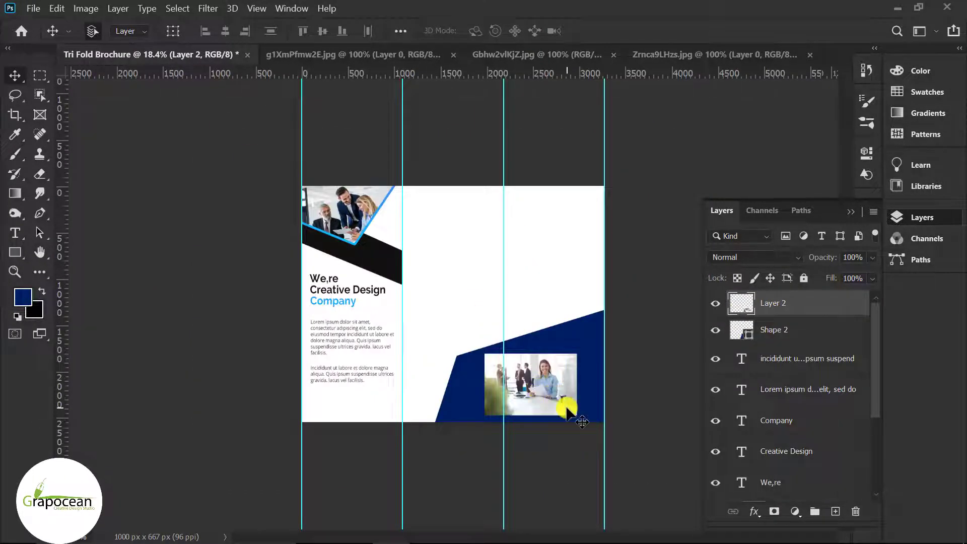
{"action": "key", "text": "ctrl+t"}
{"action": "mouse_move", "coordinate": [578, 417]}
{"action": "left_mouse_down"}
{"action": "mouse_move", "coordinate": [626, 438]}
{"action": "mouse_move", "coordinate": [554, 409]}
{"action": "left_mouse_up"}
{"action": "left_click", "coordinate": [721, 31]}
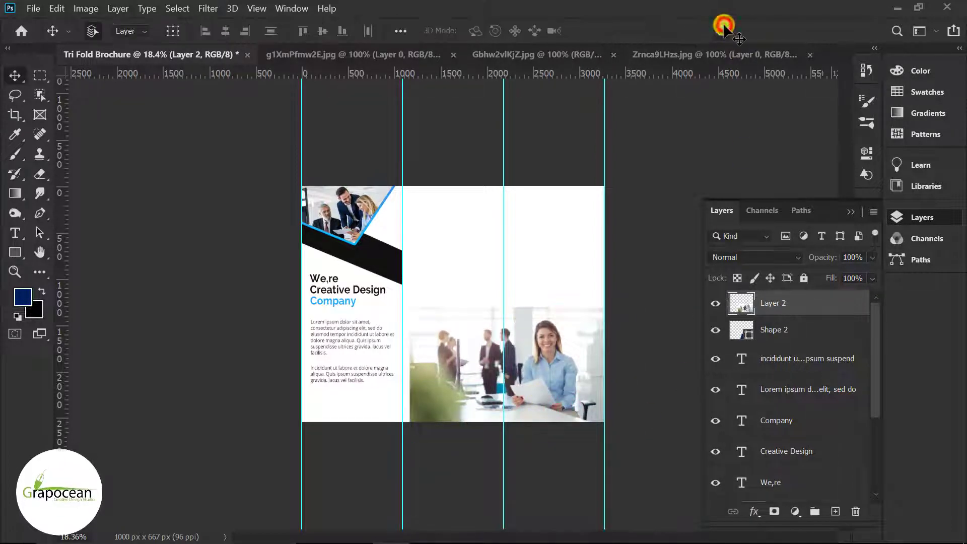
Clip the photo into Shape 2 and duplicate the navy shape.
{"action": "right_click", "coordinate": [816, 309]}
{"action": "left_click", "coordinate": [688, 301]}
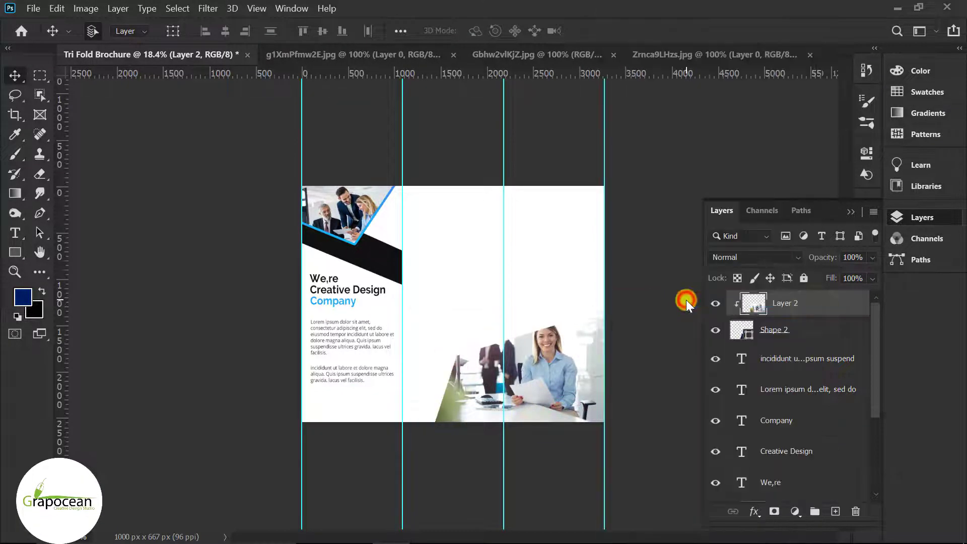
{"action": "left_click", "coordinate": [781, 331]}
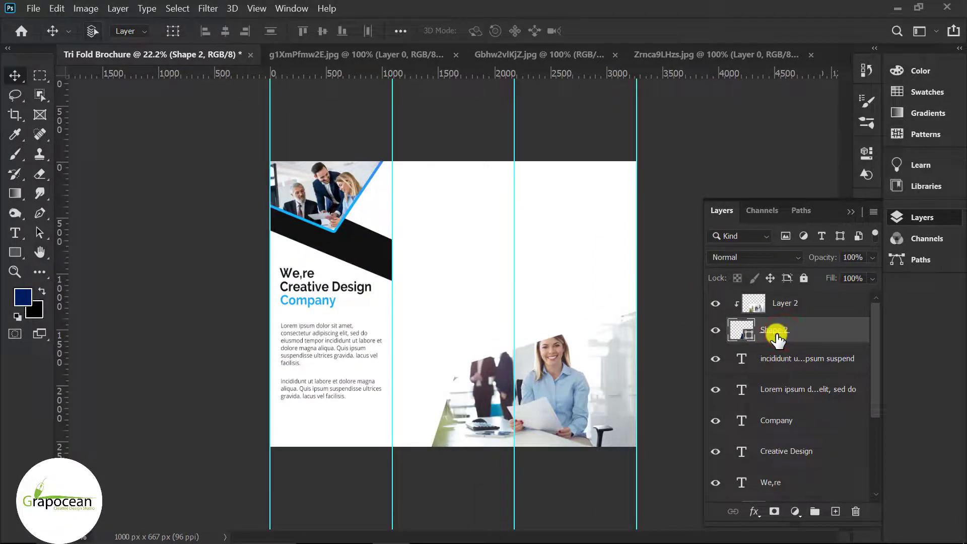
{"action": "key", "text": "ctrl+j"}
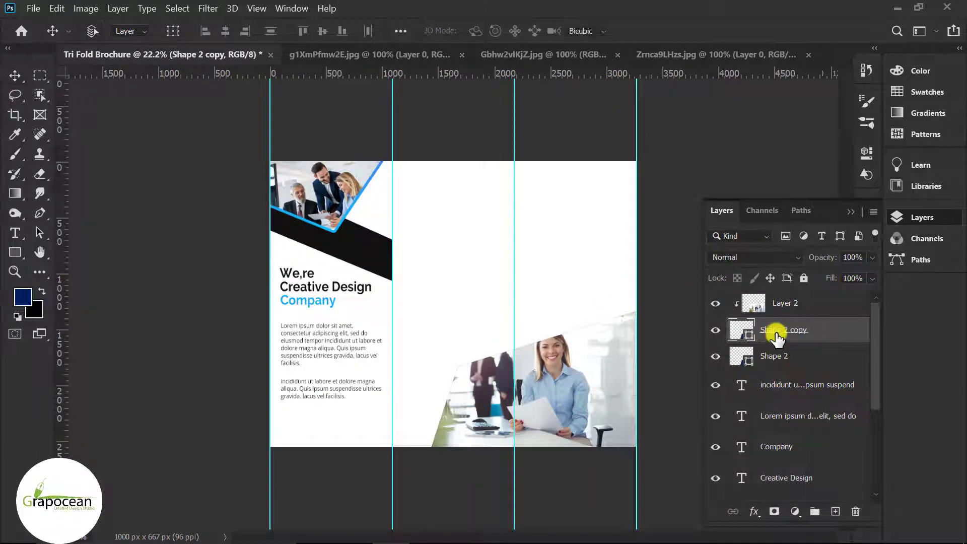
Rotate the original navy Shape 2 a few degrees behind the clipped photo.
{"action": "left_click", "coordinate": [40, 213]}
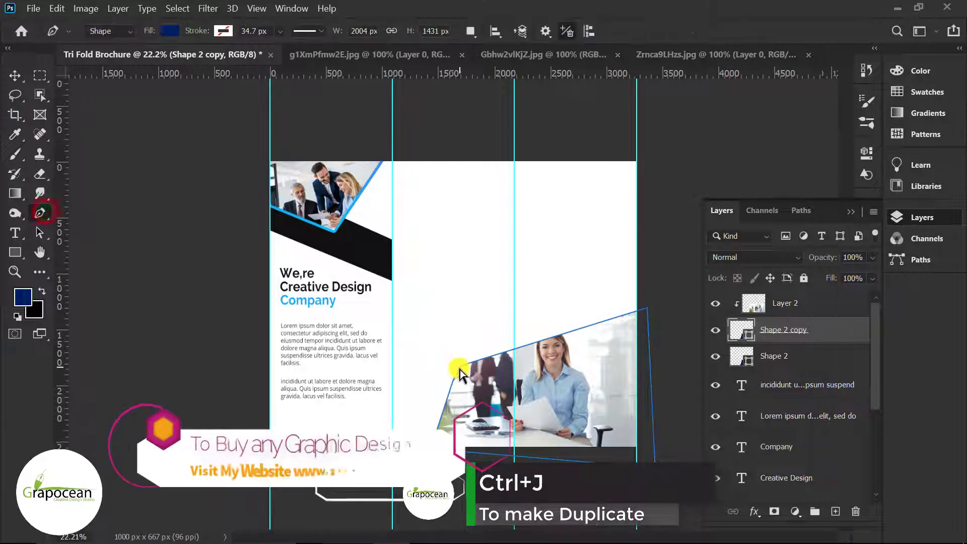
{"action": "left_click", "coordinate": [454, 365]}
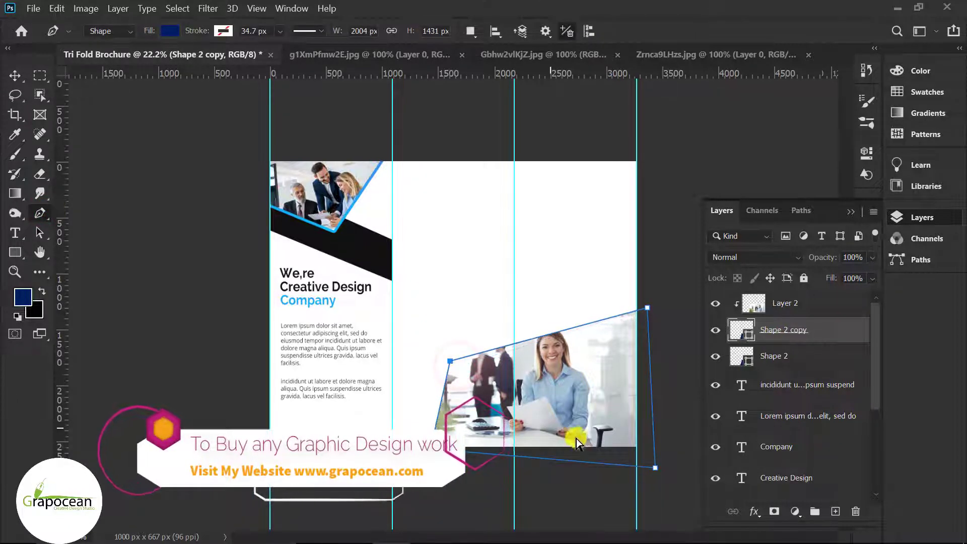
{"action": "left_click", "coordinate": [773, 357]}
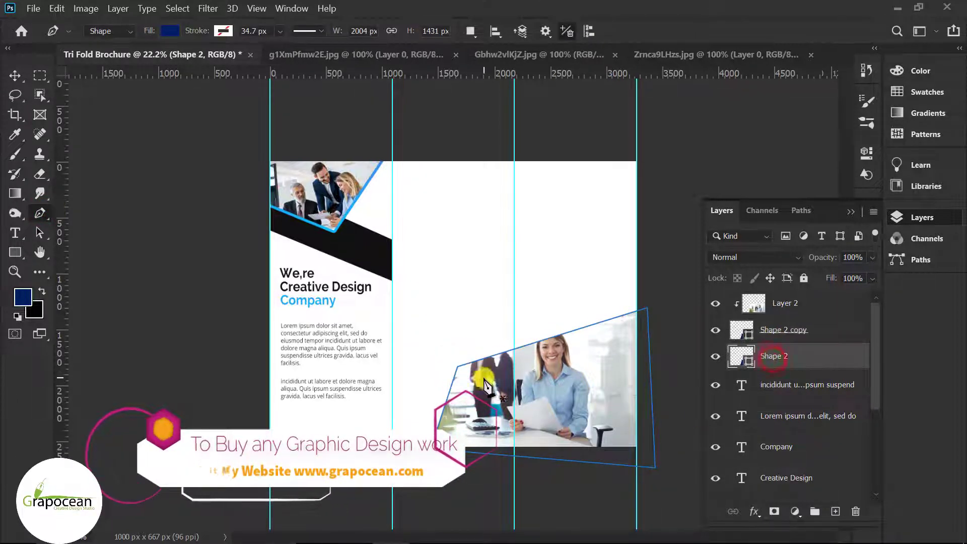
{"action": "key", "text": "ctrl+t"}
{"action": "left_click_drag", "start_coordinate": [432, 307], "coordinate": [413, 291]}
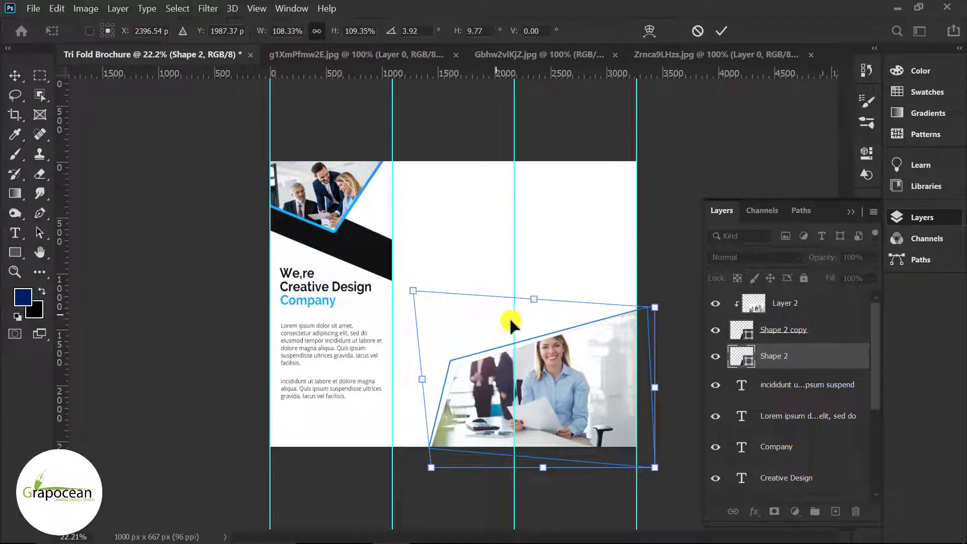
{"action": "left_click", "coordinate": [723, 31]}
Undo an accidental extra pen shape and dismiss the error message.
{"action": "key", "text": "p"}
{"action": "left_click", "coordinate": [678, 131]}
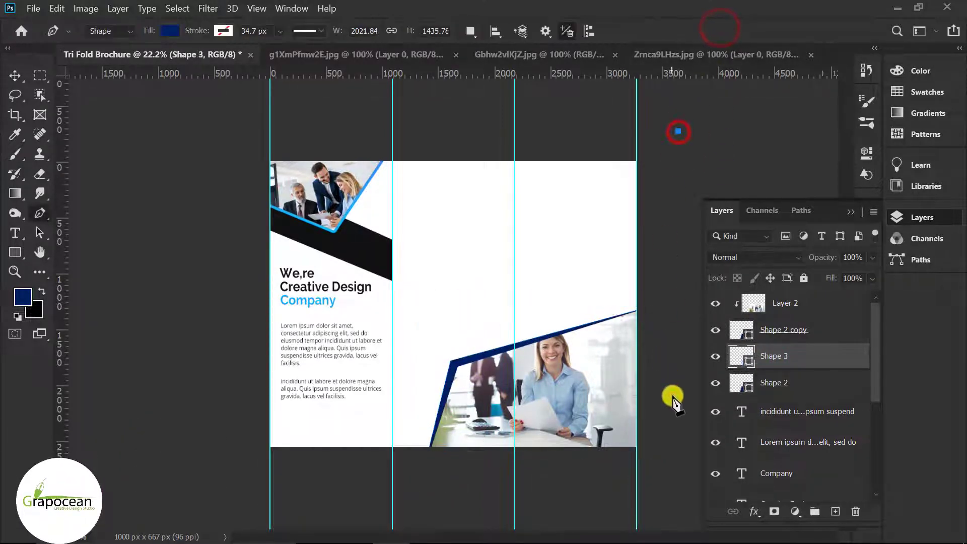
{"action": "key", "text": "ctrl+z"}
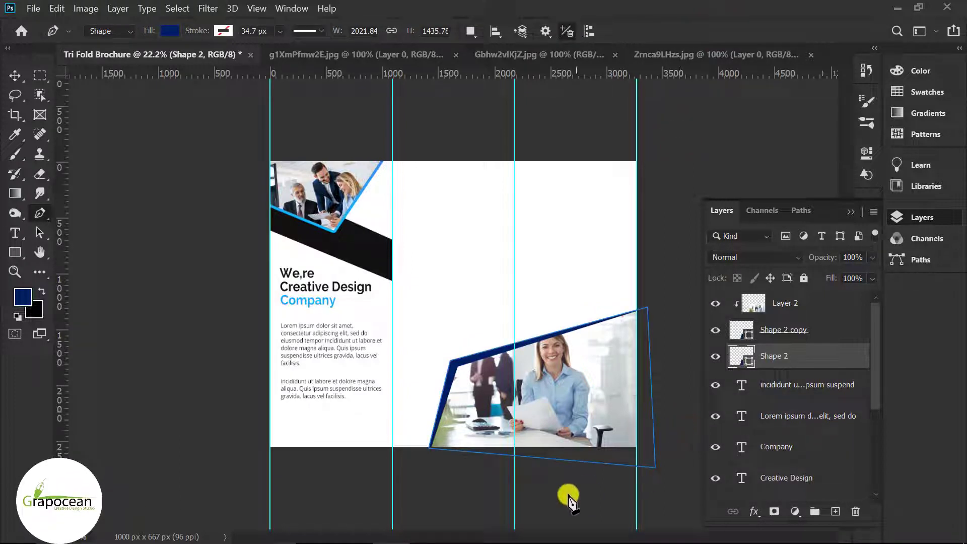
{"action": "left_click", "coordinate": [569, 499]}
{"action": "left_click", "coordinate": [538, 223]}
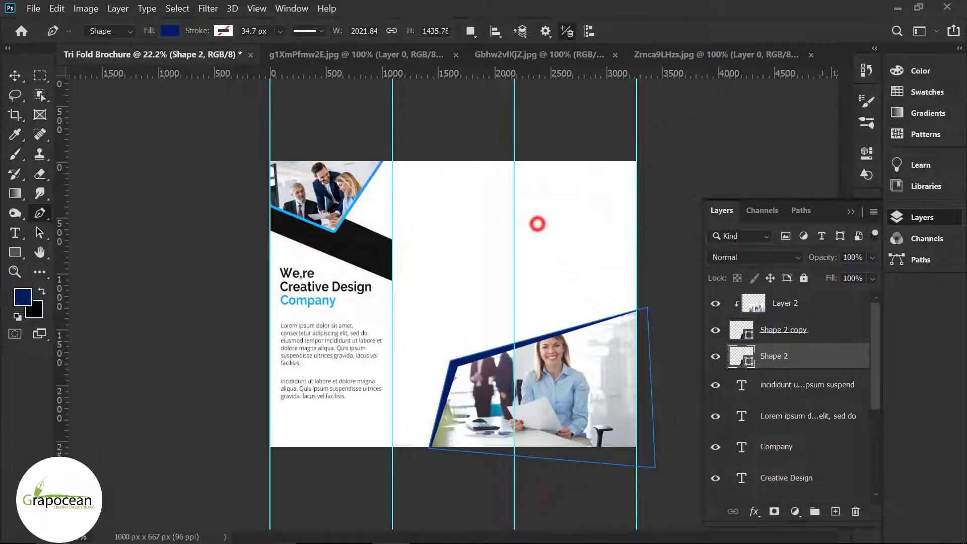
{"action": "left_click", "coordinate": [15, 74]}
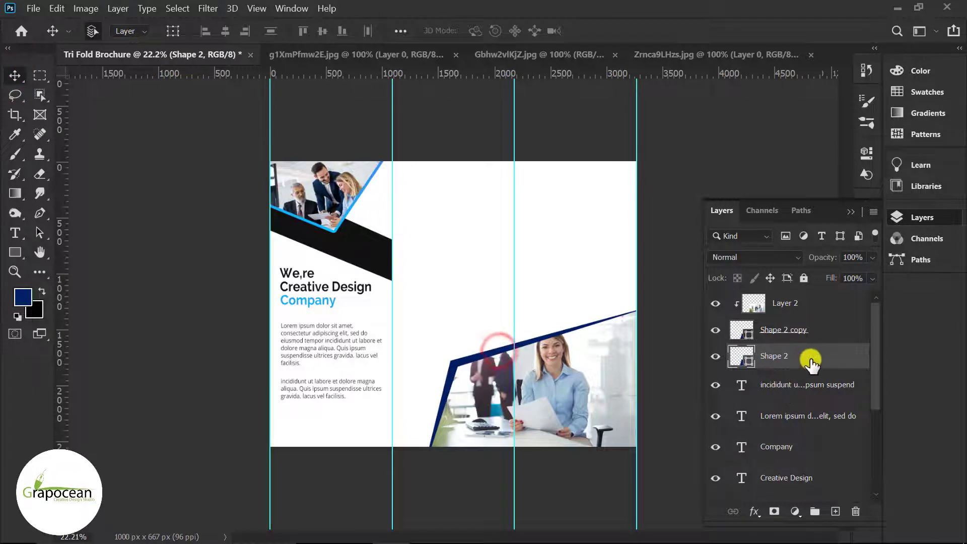
Give Shape 2 a Gradient Overlay using a deeper blue gradient preset.
{"action": "right_click", "coordinate": [807, 359]}
{"action": "left_click", "coordinate": [683, 29]}
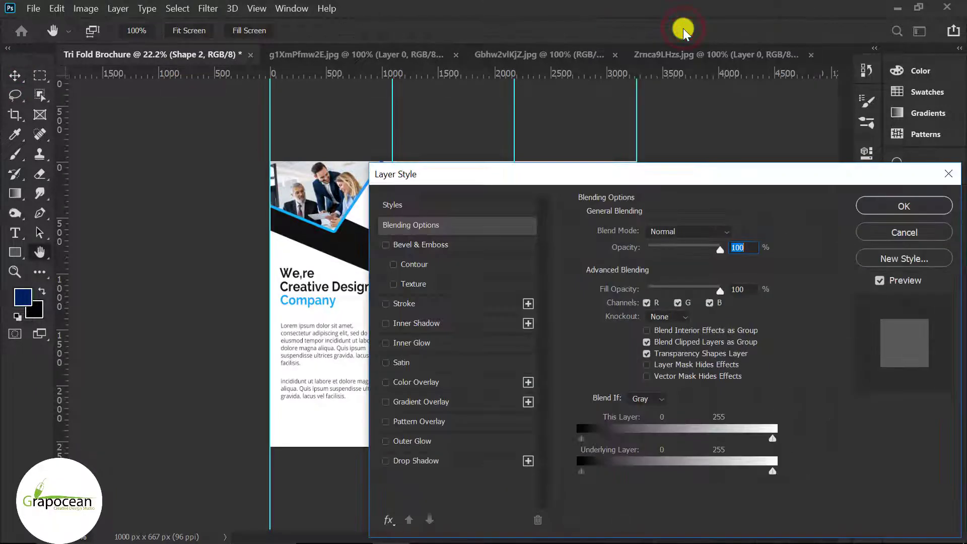
{"action": "left_click", "coordinate": [456, 402]}
{"action": "left_click_drag", "start_coordinate": [641, 180], "coordinate": [900, 204]}
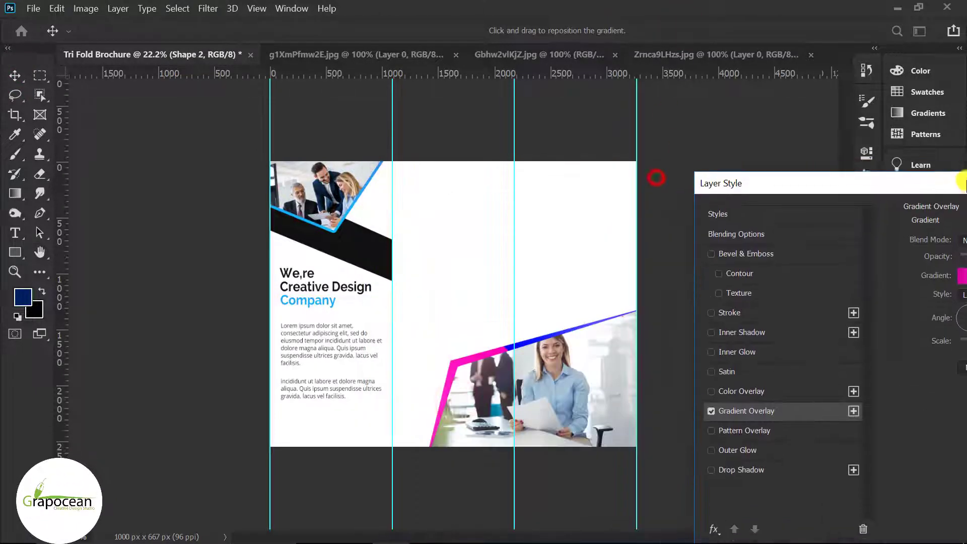
{"action": "left_click", "coordinate": [924, 216]}
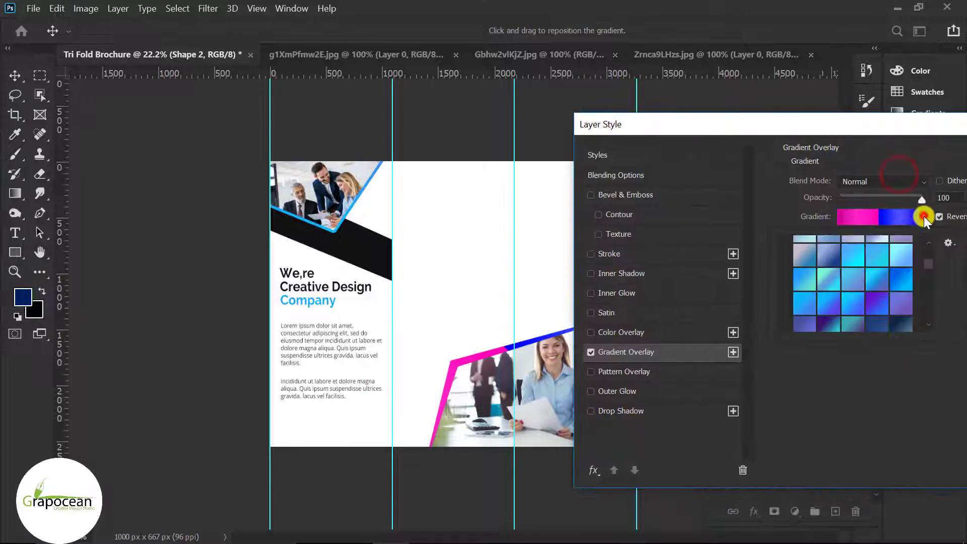
{"action": "left_click", "coordinate": [818, 283]}
{"action": "left_click", "coordinate": [865, 308]}
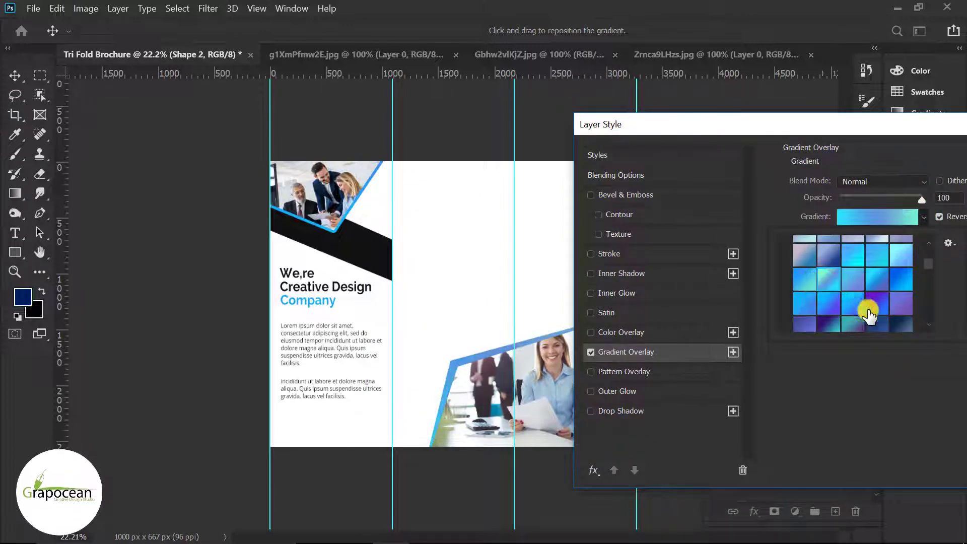
{"action": "left_click_drag", "start_coordinate": [740, 145], "coordinate": [596, 438]}
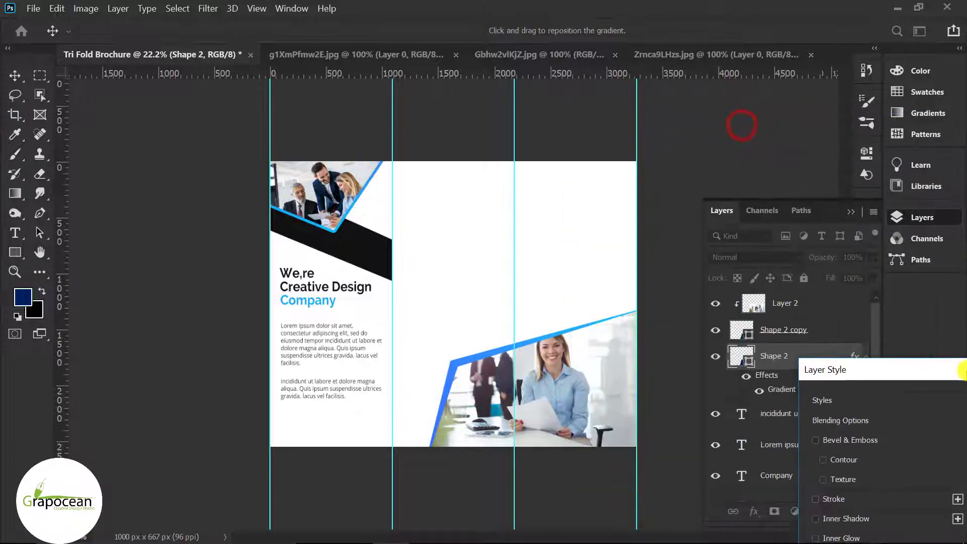
{"action": "left_click", "coordinate": [721, 427]}
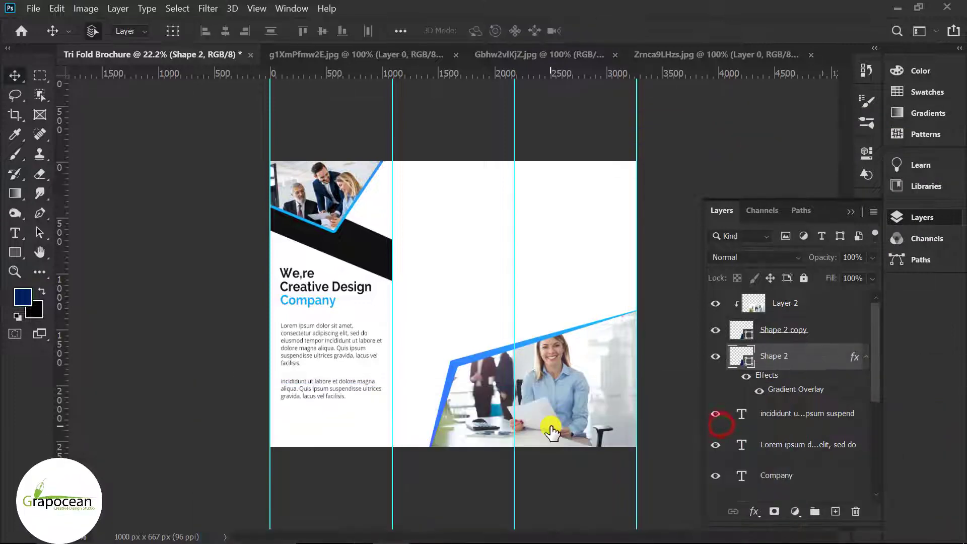
{"action": "scroll", "coordinate": [453, 303], "scroll_direction": "up", "scroll_amount": 2}
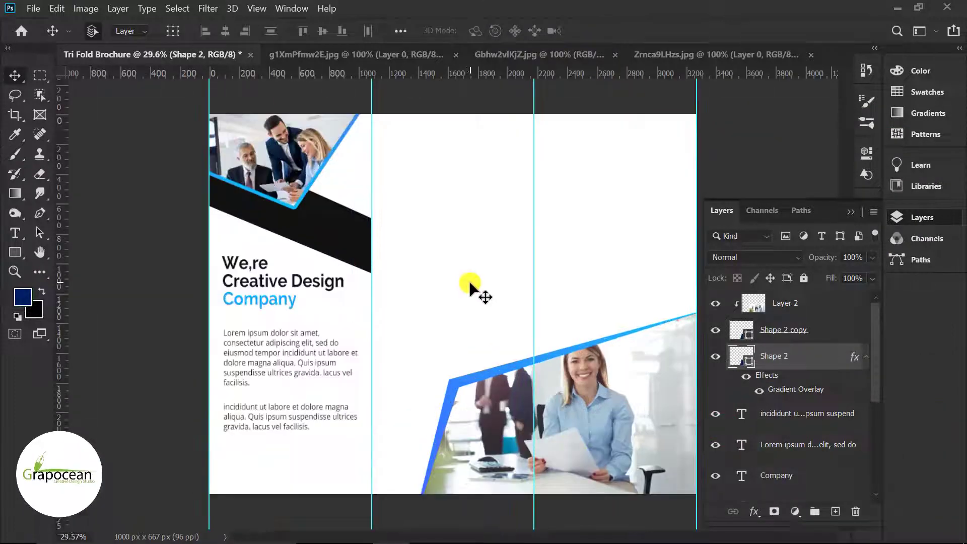
Add an 'OUR SERVICES' heading at the top of the middle panel in Bold 19 pt.
{"action": "left_click", "coordinate": [13, 236]}
{"action": "left_click", "coordinate": [800, 304]}
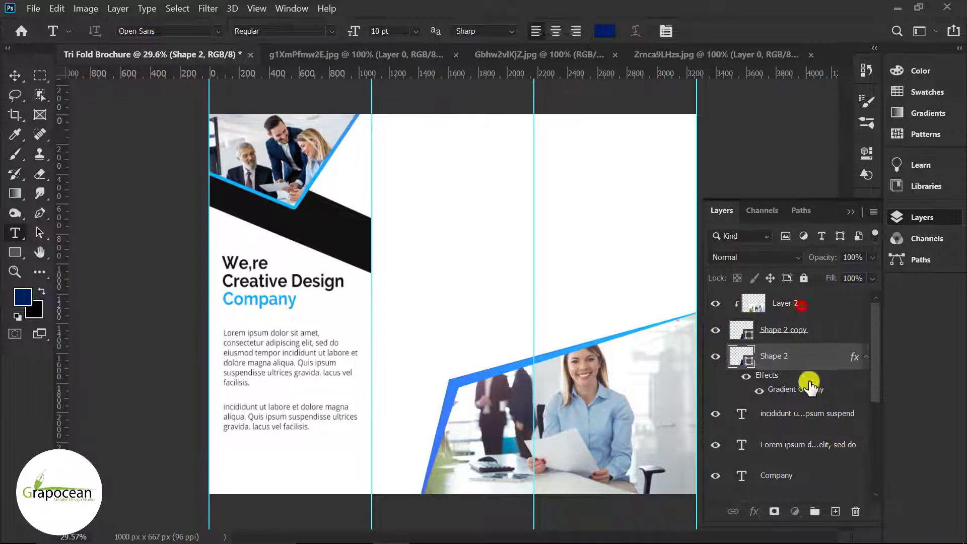
{"action": "left_click", "coordinate": [836, 511]}
{"action": "left_click", "coordinate": [403, 148]}
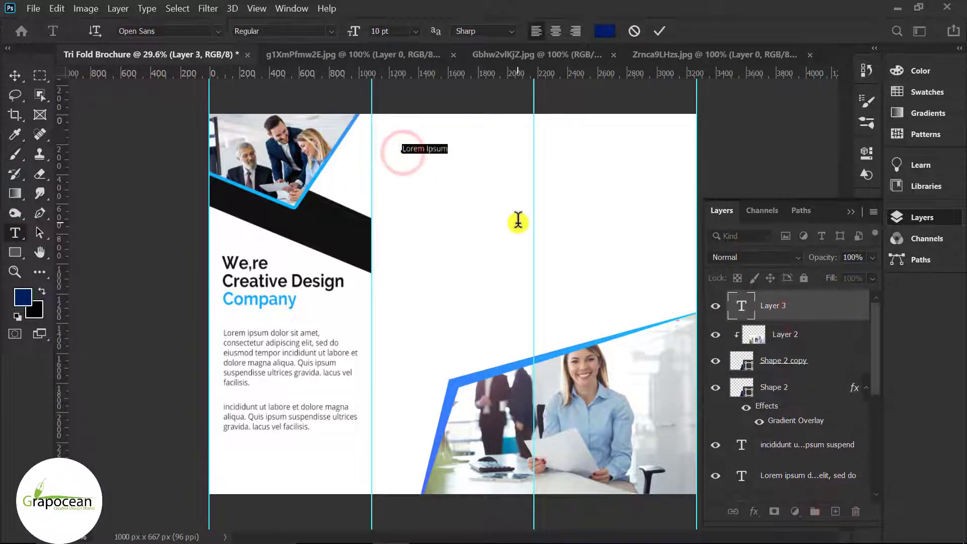
{"action": "key", "text": "BackSpace"}
{"action": "type", "text": "Our Serv"}
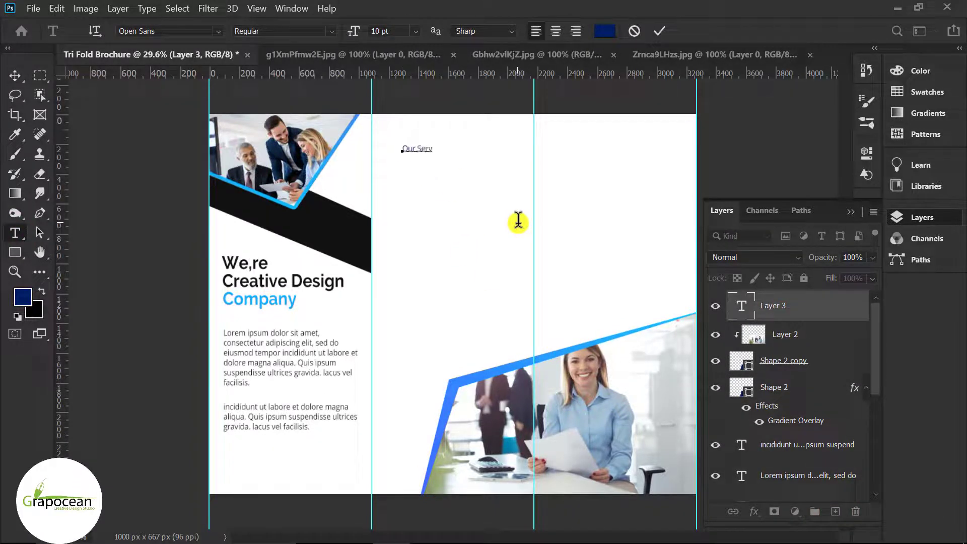
{"action": "type", "text": "ices"}
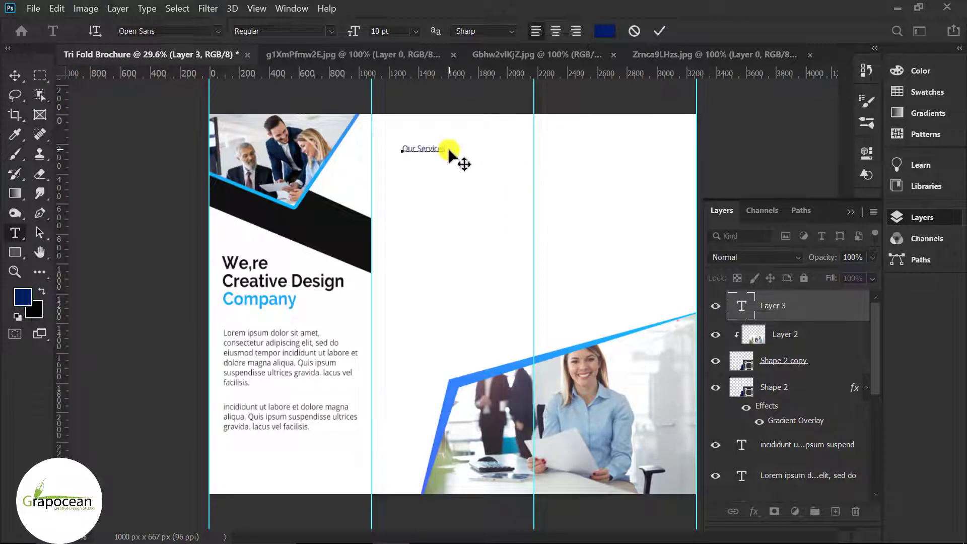
{"action": "left_click", "coordinate": [851, 211]}
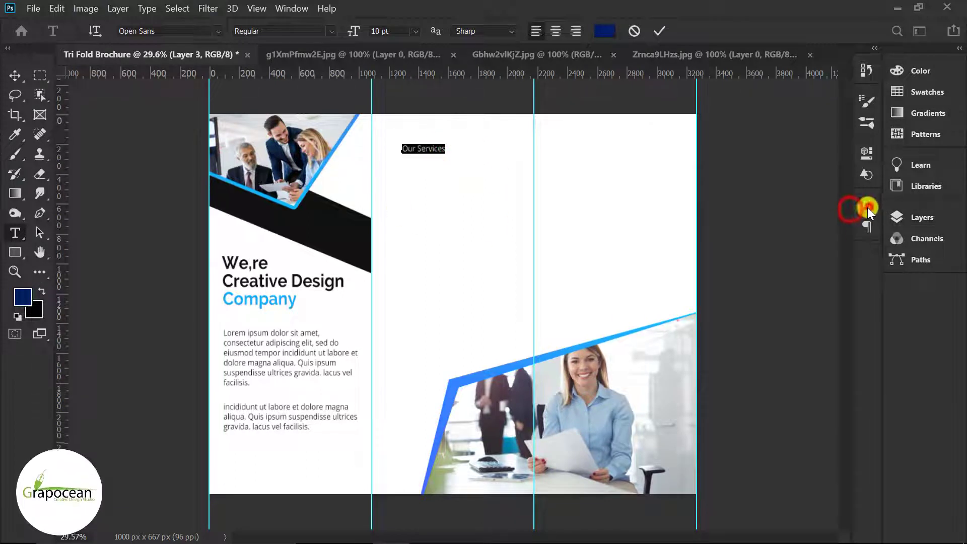
{"action": "left_click", "coordinate": [332, 32]}
{"action": "left_click", "coordinate": [315, 120]}
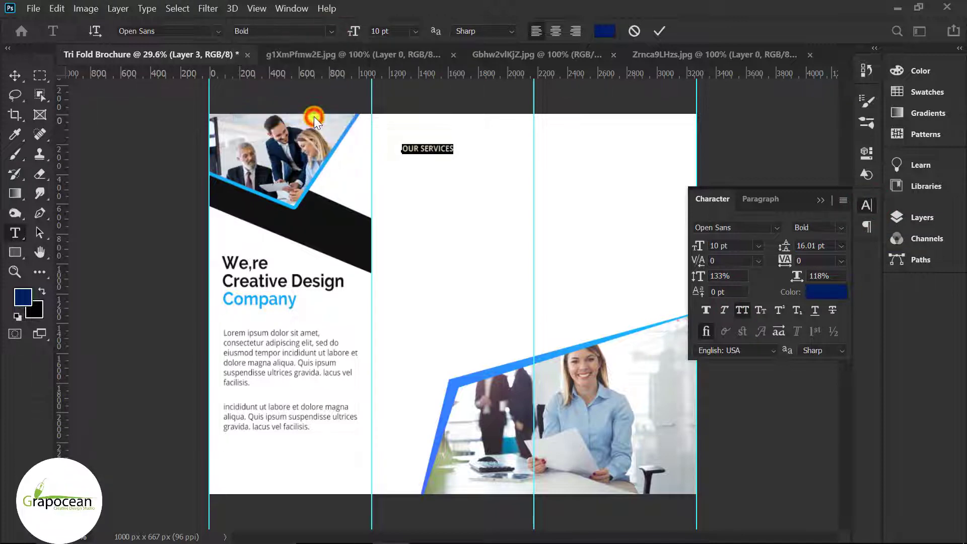
{"action": "left_click_drag", "start_coordinate": [357, 33], "coordinate": [361, 35]}
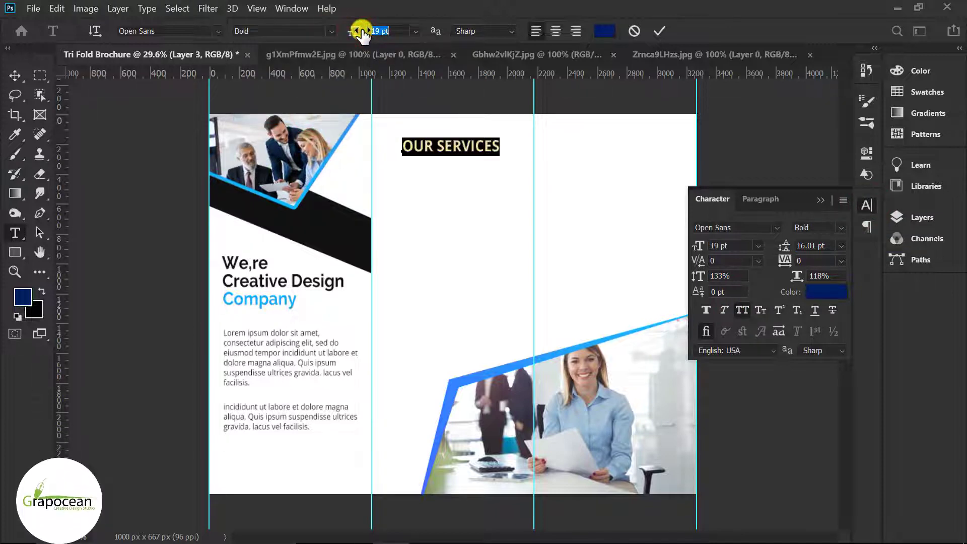
{"action": "left_click", "coordinate": [19, 74]}
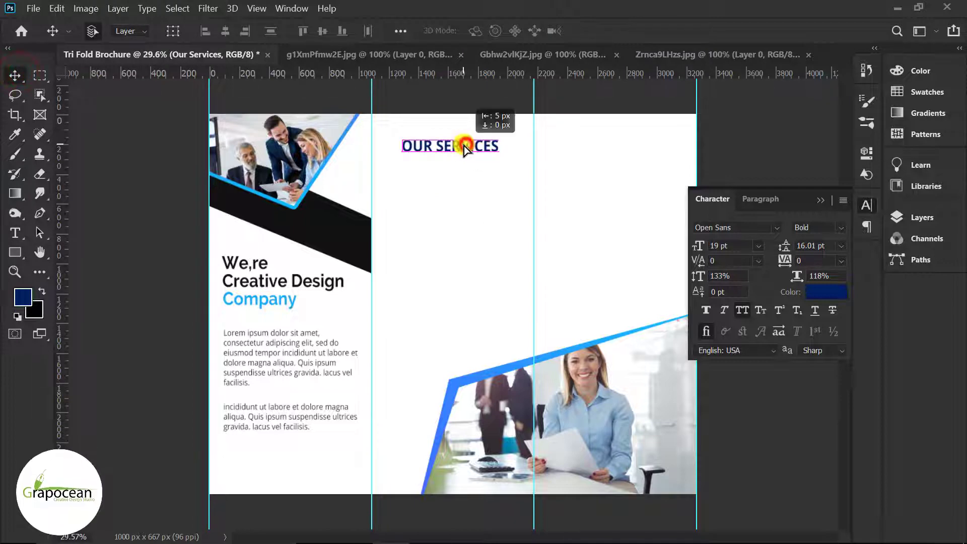
Colour the OUR SERVICES heading light blue to match Company.
{"action": "left_click", "coordinate": [15, 232]}
{"action": "left_click_drag", "start_coordinate": [399, 146], "coordinate": [501, 146]}
{"action": "left_click", "coordinate": [605, 31]}
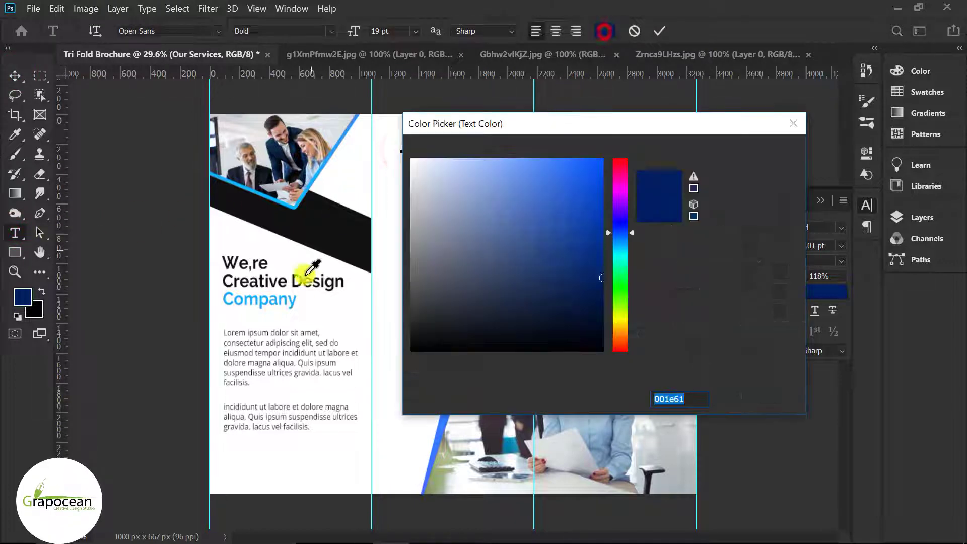
{"action": "left_click", "coordinate": [294, 301]}
{"action": "left_click_drag", "start_coordinate": [681, 126], "coordinate": [645, 186]}
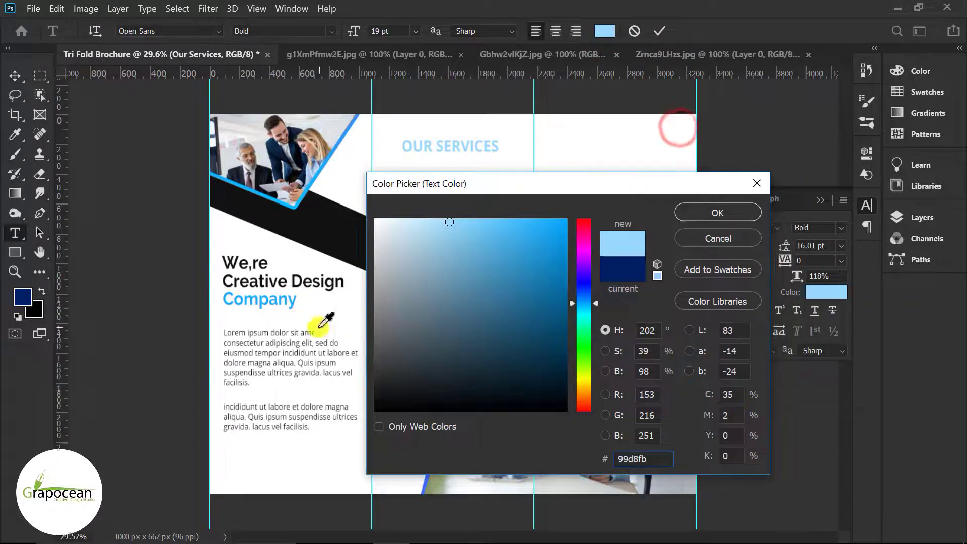
{"action": "left_click", "coordinate": [271, 299]}
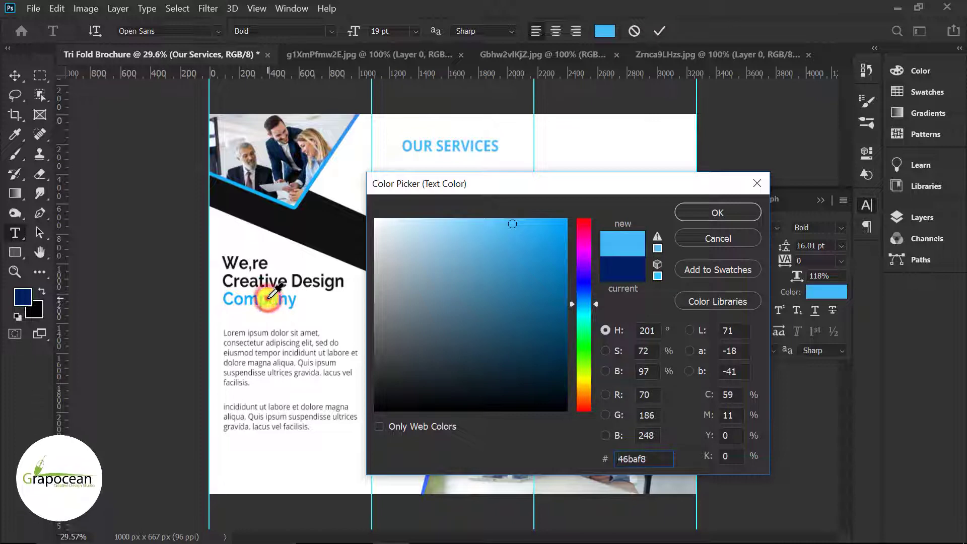
{"action": "left_click", "coordinate": [715, 212]}
Copy a body paragraph under the heading, centre it, and raise the heading.
{"action": "mouse_move", "coordinate": [295, 410]}
{"action": "left_mouse_down"}
{"action": "mouse_move", "coordinate": [447, 242]}
{"action": "mouse_move", "coordinate": [444, 195]}
{"action": "left_mouse_up"}
{"action": "left_click", "coordinate": [15, 232]}
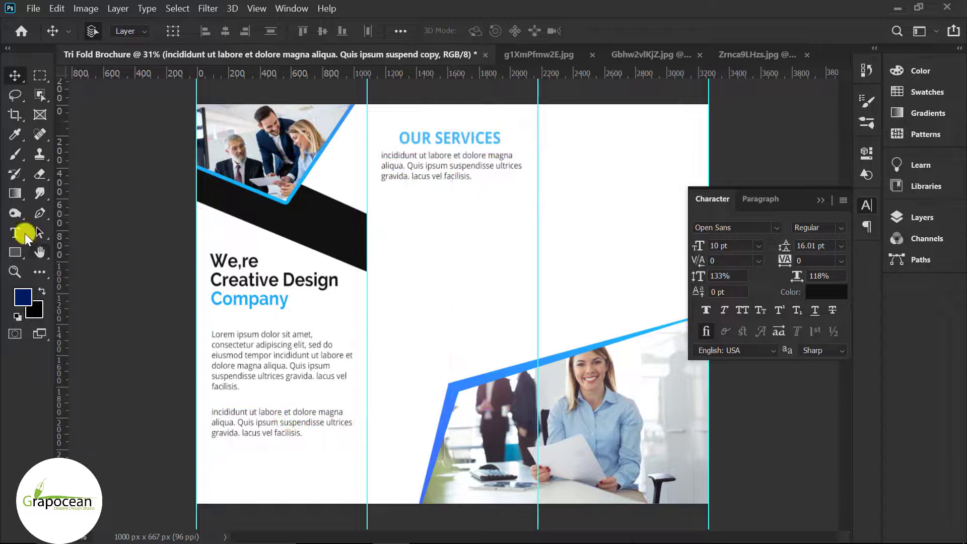
{"action": "left_click", "coordinate": [467, 189]}
{"action": "key", "text": "ctrl+a"}
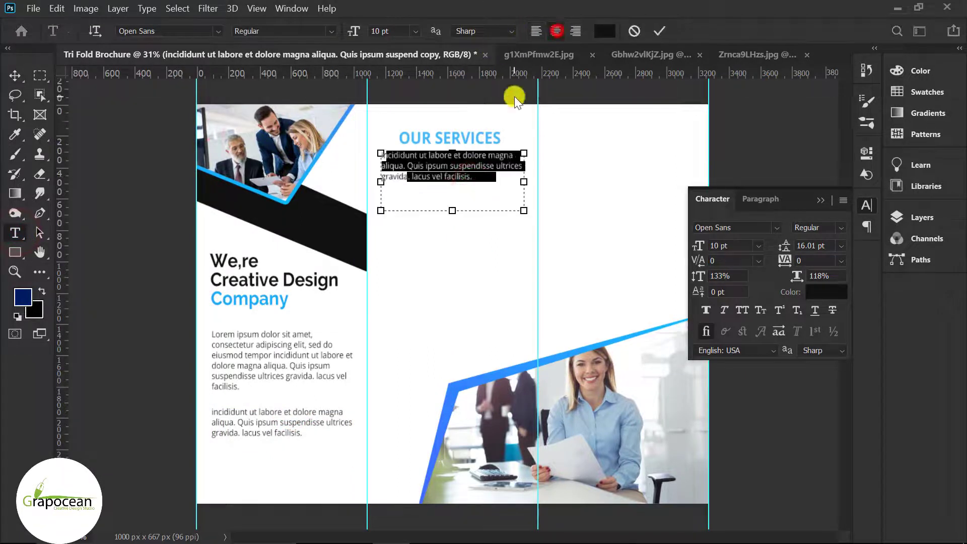
{"action": "left_click", "coordinate": [15, 75]}
{"action": "left_click_drag", "start_coordinate": [463, 144], "coordinate": [457, 164]}
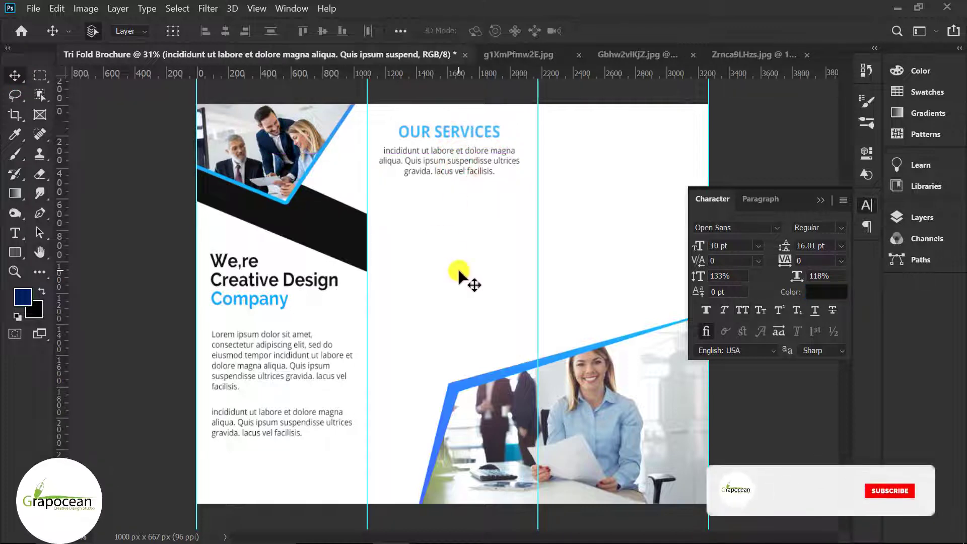
{"action": "key", "text": "ctrl+minus"}
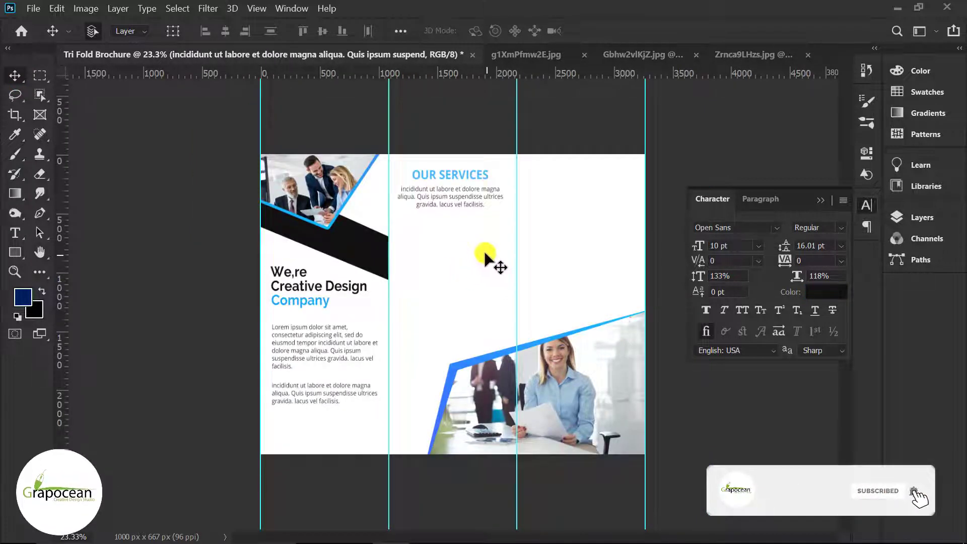
{"action": "key", "text": "ctrl+plus"}
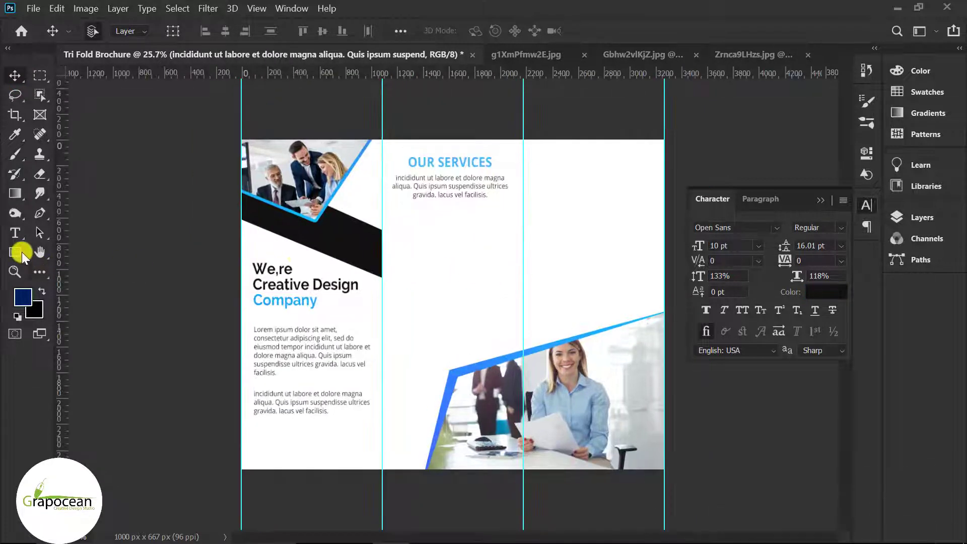
{"action": "right_click", "coordinate": [23, 254]}
{"action": "left_click", "coordinate": [51, 279]}
Draw a small dark navy circle on a new layer in the middle panel.
{"action": "left_click", "coordinate": [823, 200]}
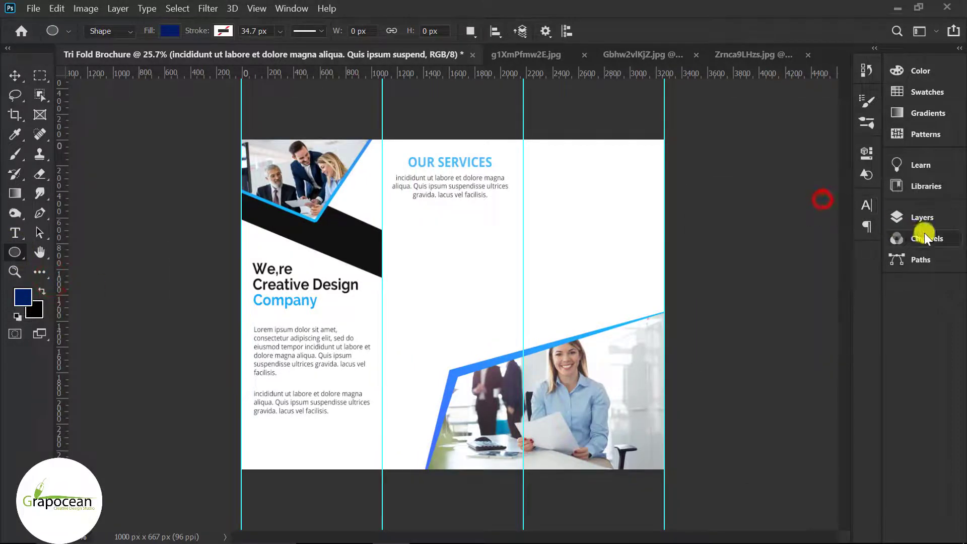
{"action": "left_click", "coordinate": [901, 217]}
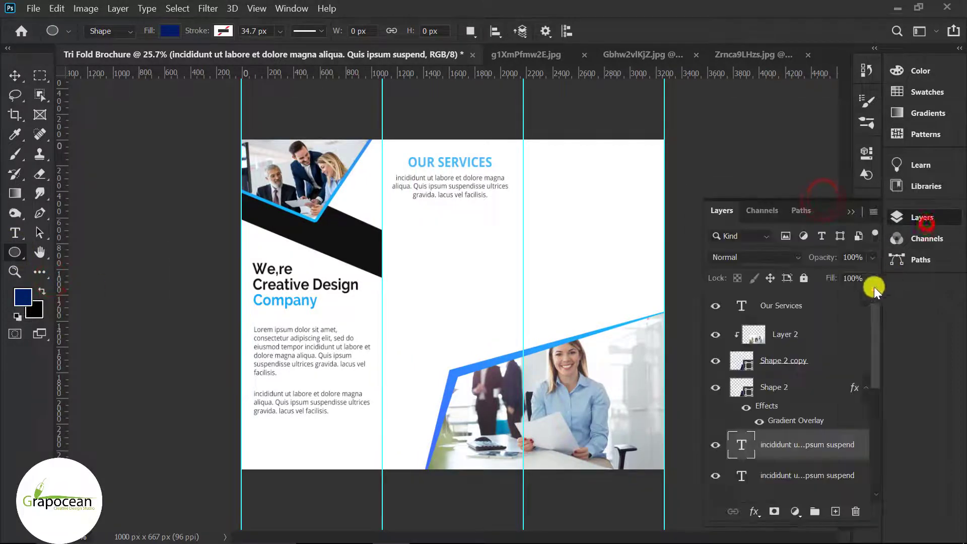
{"action": "left_click", "coordinate": [836, 512]}
{"action": "left_click_drag", "start_coordinate": [400, 220], "coordinate": [427, 248]}
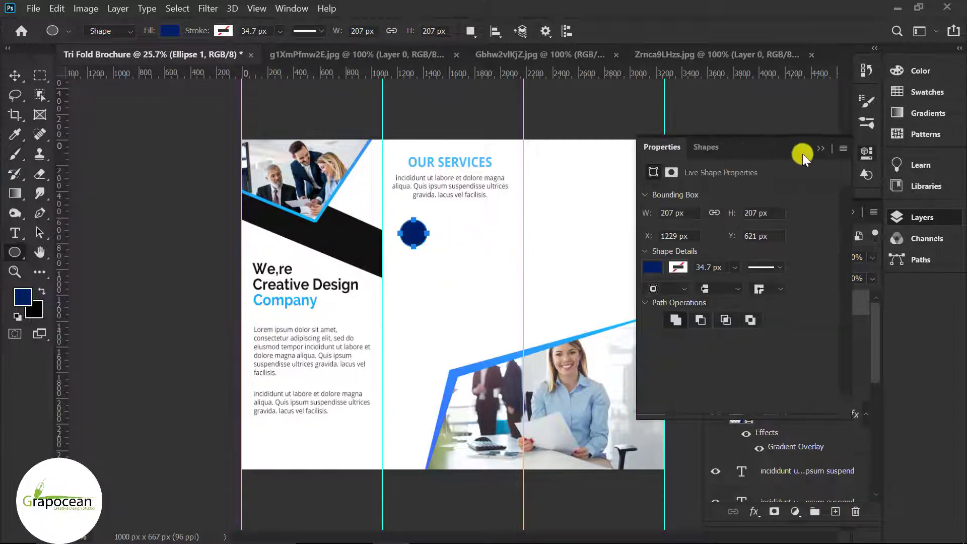
{"action": "left_click", "coordinate": [820, 148]}
Alt-drag copies of the circle into a two-by-two grid across the middle and right panels.
{"action": "left_click", "coordinate": [15, 75]}
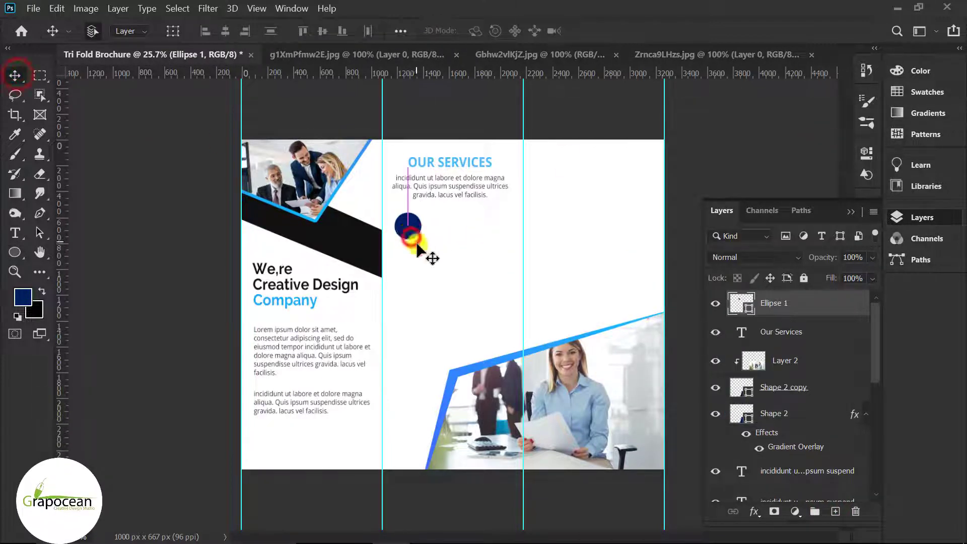
{"action": "left_click_drag", "start_coordinate": [417, 247], "coordinate": [418, 286]}
{"action": "left_click_drag", "start_coordinate": [486, 276], "coordinate": [543, 224]}
{"action": "mouse_move", "coordinate": [409, 267]}
{"action": "left_mouse_down"}
{"action": "mouse_move", "coordinate": [557, 272]}
{"action": "mouse_move", "coordinate": [545, 272]}
{"action": "left_mouse_up"}
{"action": "key", "text": "ctrl+z"}
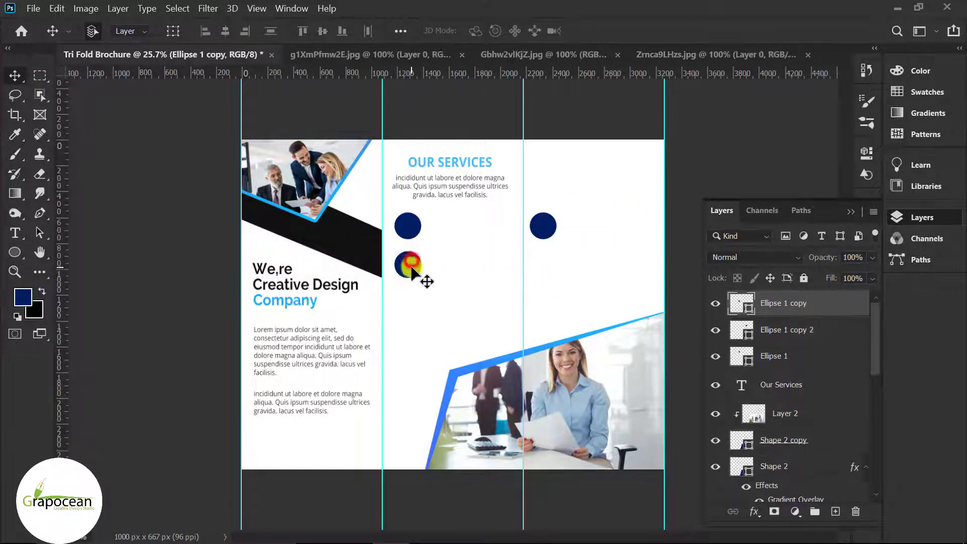
{"action": "left_click_drag", "start_coordinate": [412, 272], "coordinate": [547, 272]}
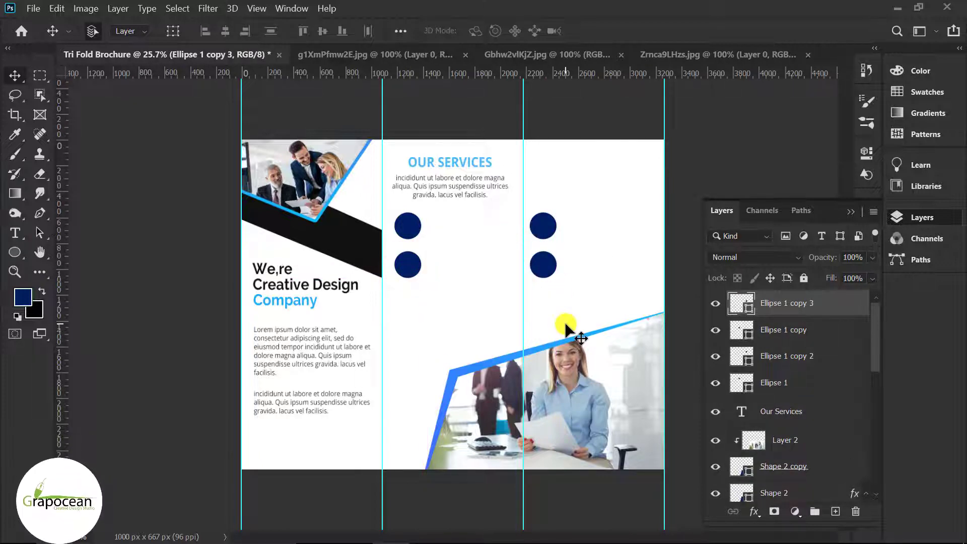
{"action": "left_click", "coordinate": [407, 226]}
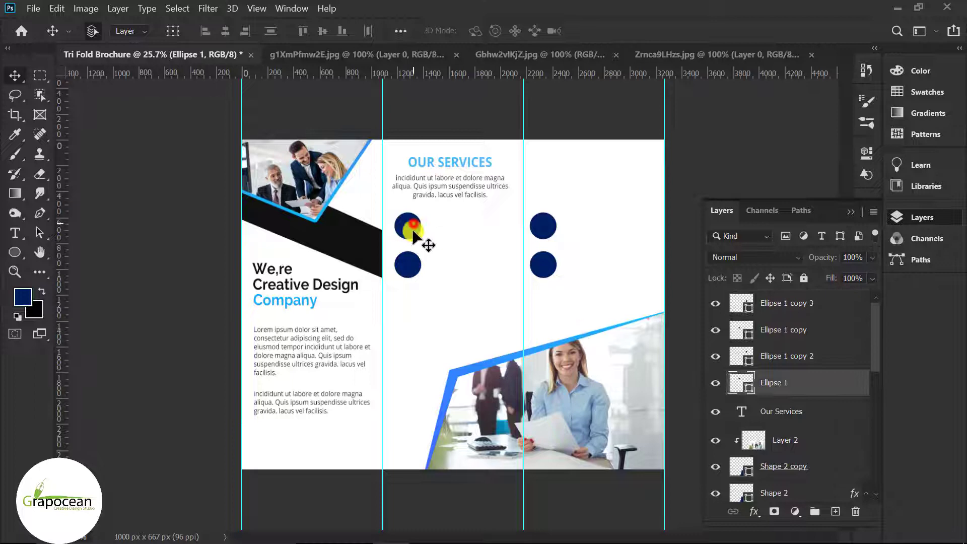
Fill the top-left circle light blue sampled from 'Company' and the lower-left circle black.
{"action": "double_click", "coordinate": [741, 384]}
{"action": "left_click", "coordinate": [317, 300]}
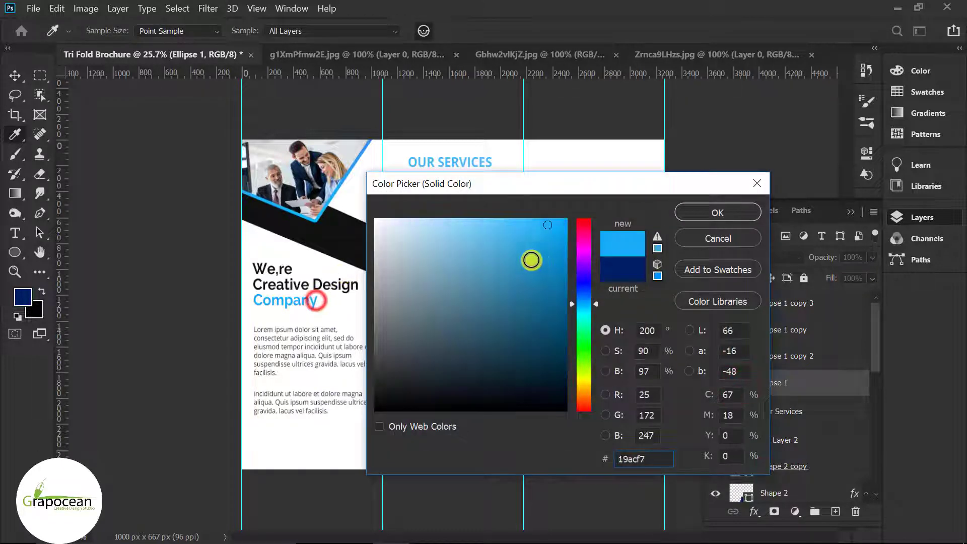
{"action": "mouse_move", "coordinate": [593, 184]}
{"action": "left_mouse_down"}
{"action": "mouse_move", "coordinate": [725, 371]}
{"action": "mouse_move", "coordinate": [573, 309]}
{"action": "left_mouse_up"}
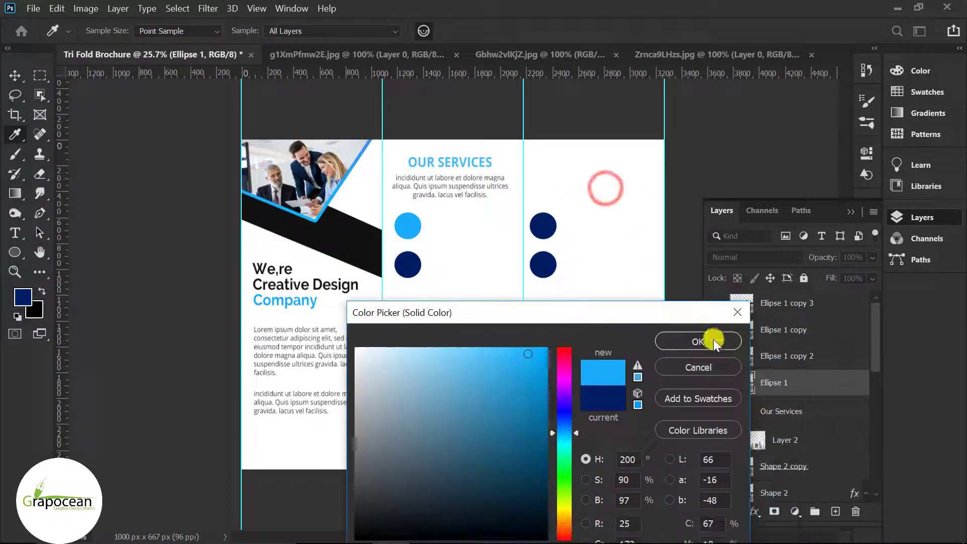
{"action": "left_click", "coordinate": [699, 337]}
{"action": "double_click", "coordinate": [738, 330]}
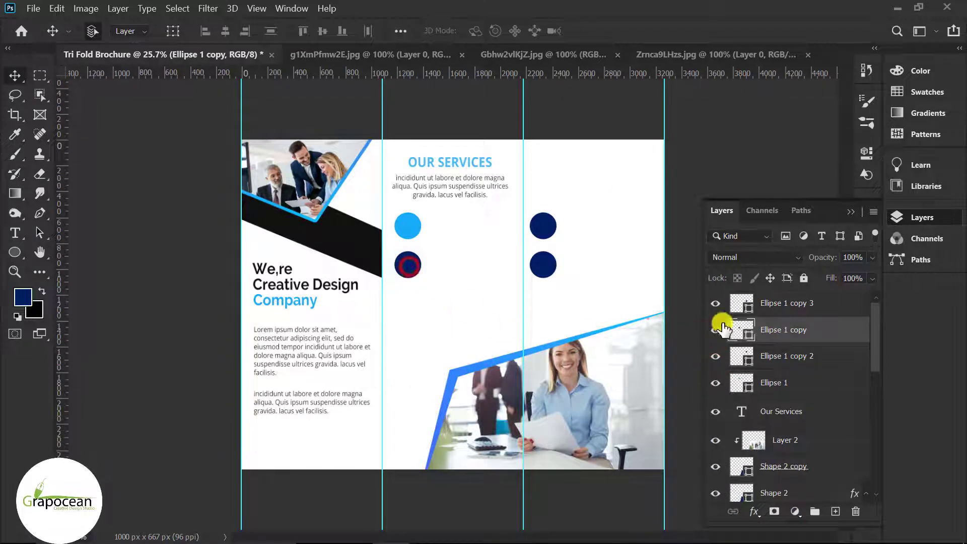
{"action": "left_click", "coordinate": [702, 276]}
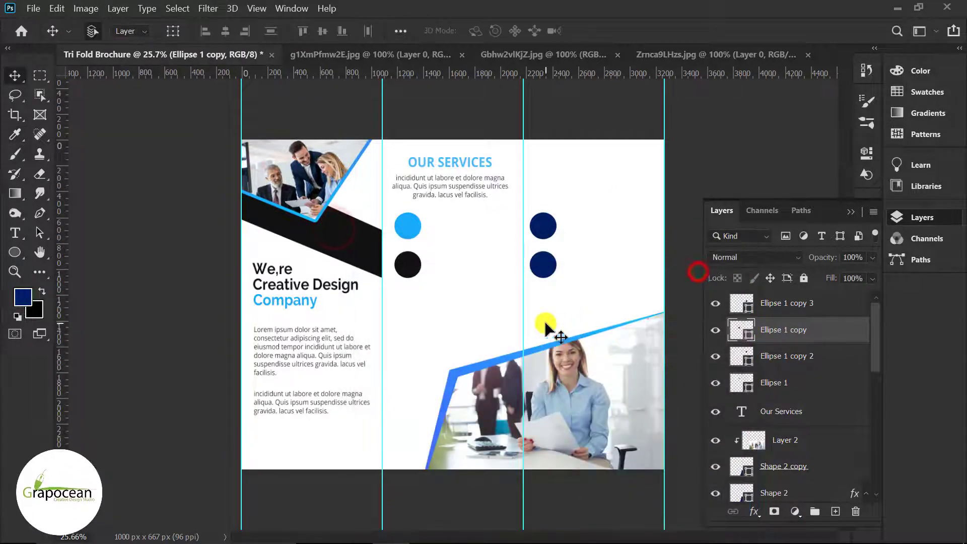
{"action": "left_click", "coordinate": [543, 226]}
Fill the top-right circle black and the bottom-right light blue, then select Illustrator's lightbulb icon.
{"action": "double_click", "coordinate": [746, 355]}
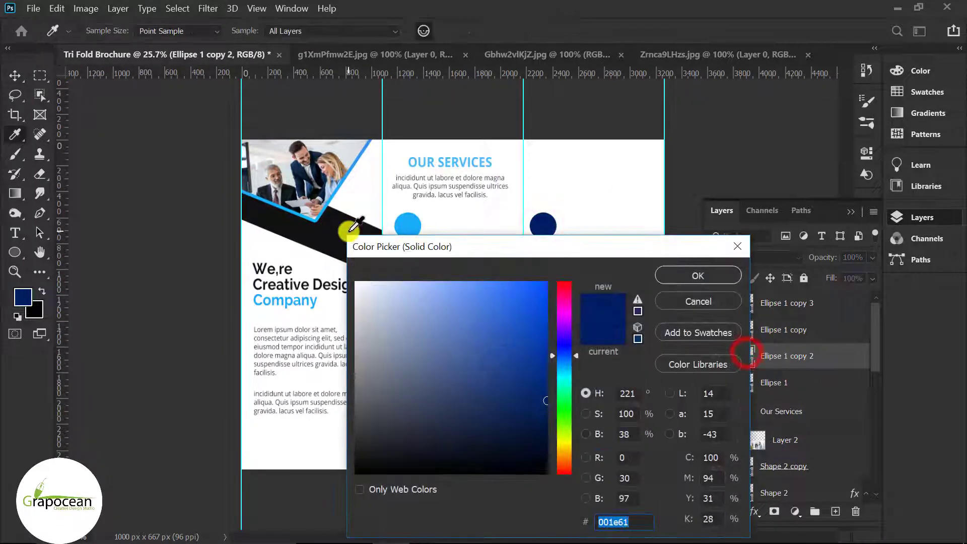
{"action": "left_click", "coordinate": [348, 230]}
{"action": "left_click", "coordinate": [678, 270]}
{"action": "left_click", "coordinate": [782, 303]}
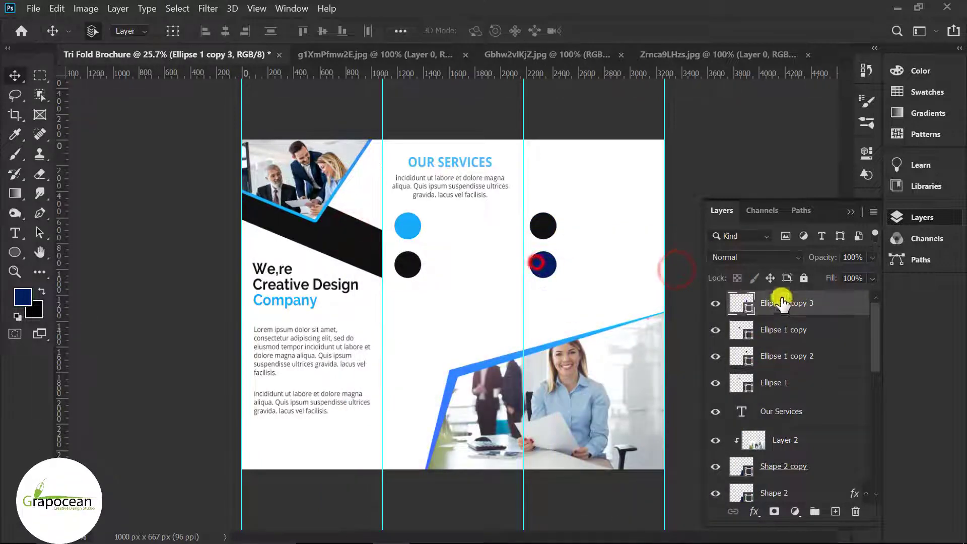
{"action": "double_click", "coordinate": [742, 303]}
{"action": "left_click", "coordinate": [407, 222]}
{"action": "left_click", "coordinate": [697, 275]}
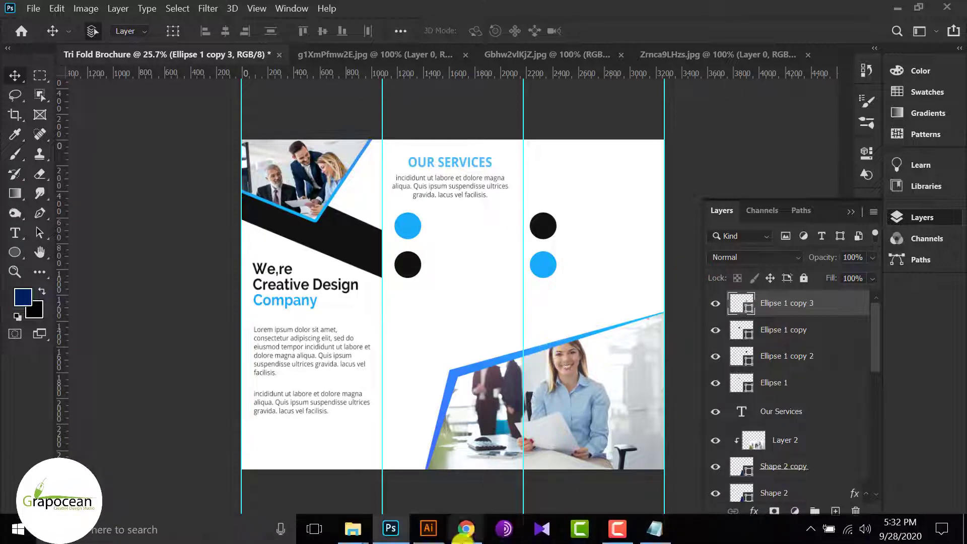
{"action": "left_click", "coordinate": [427, 534]}
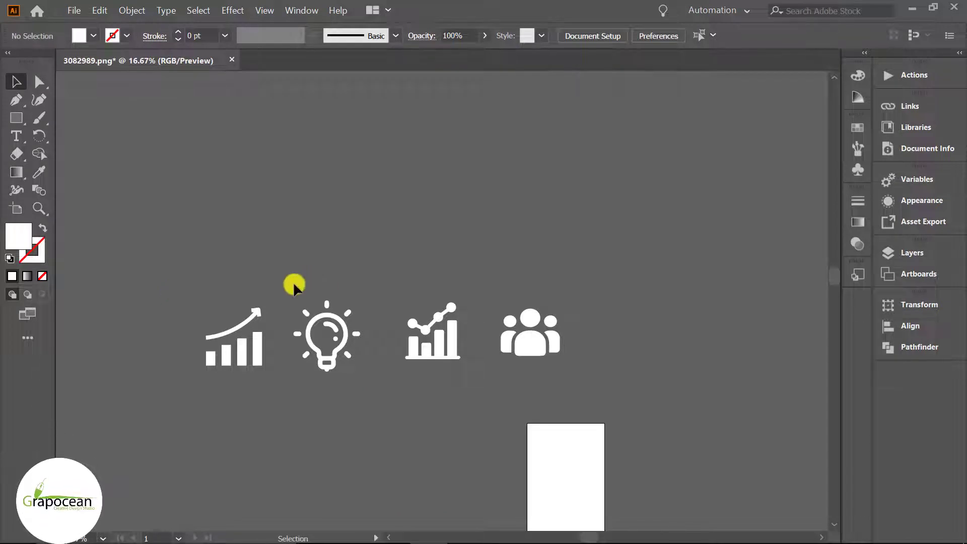
{"action": "mouse_move", "coordinate": [291, 296]}
{"action": "left_mouse_down"}
{"action": "mouse_move", "coordinate": [341, 363]}
{"action": "mouse_move", "coordinate": [391, 533]}
{"action": "mouse_move", "coordinate": [420, 233]}
{"action": "left_mouse_up"}
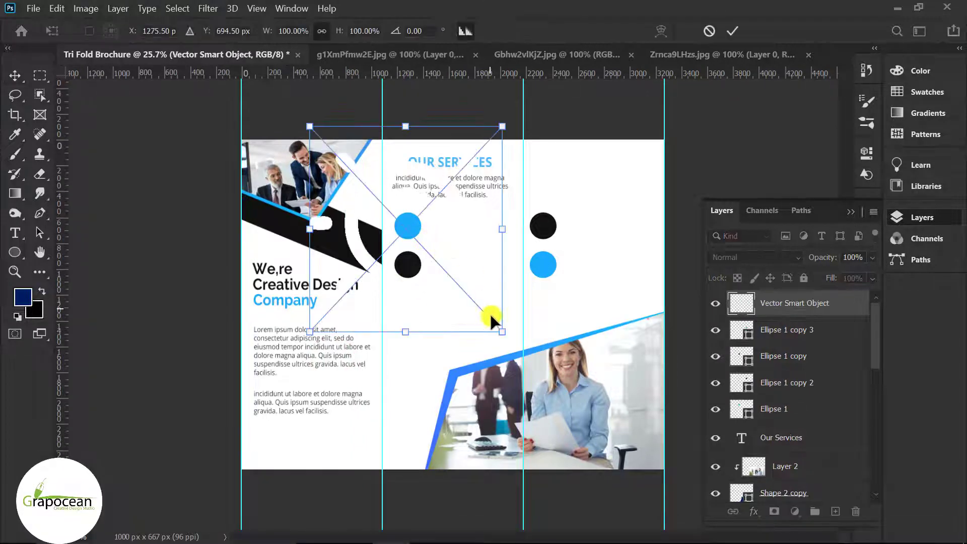
Scale the placed lightbulb icon down and position it to fit its circle.
{"action": "left_click_drag", "start_coordinate": [501, 334], "coordinate": [413, 246]}
{"action": "scroll", "coordinate": [403, 257], "scroll_direction": "up", "scroll_amount": 5}
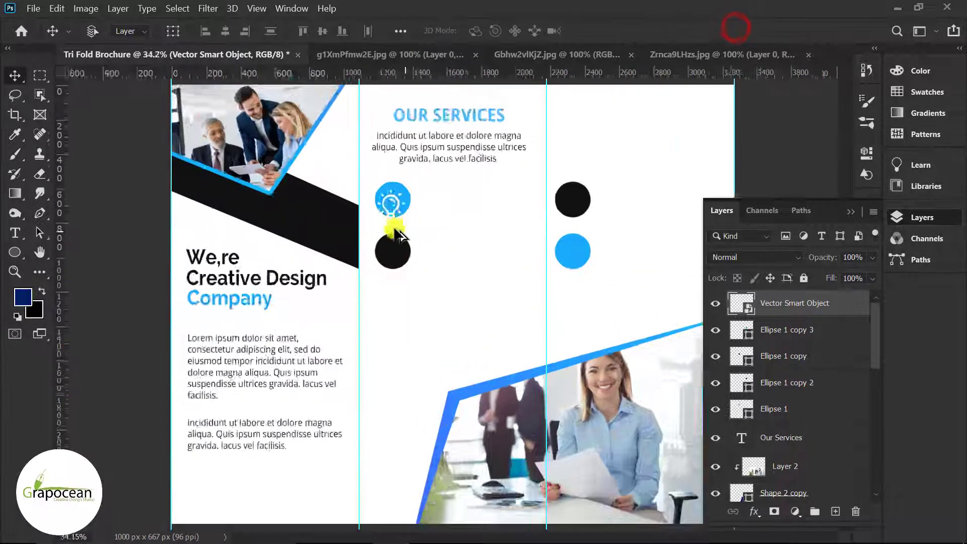
{"action": "key", "text": "Return"}
{"action": "left_click_drag", "start_coordinate": [403, 197], "coordinate": [403, 295]}
{"action": "scroll", "coordinate": [402, 222], "scroll_direction": "down", "scroll_amount": 3}
{"action": "scroll", "coordinate": [398, 212], "scroll_direction": "up", "scroll_amount": 3}
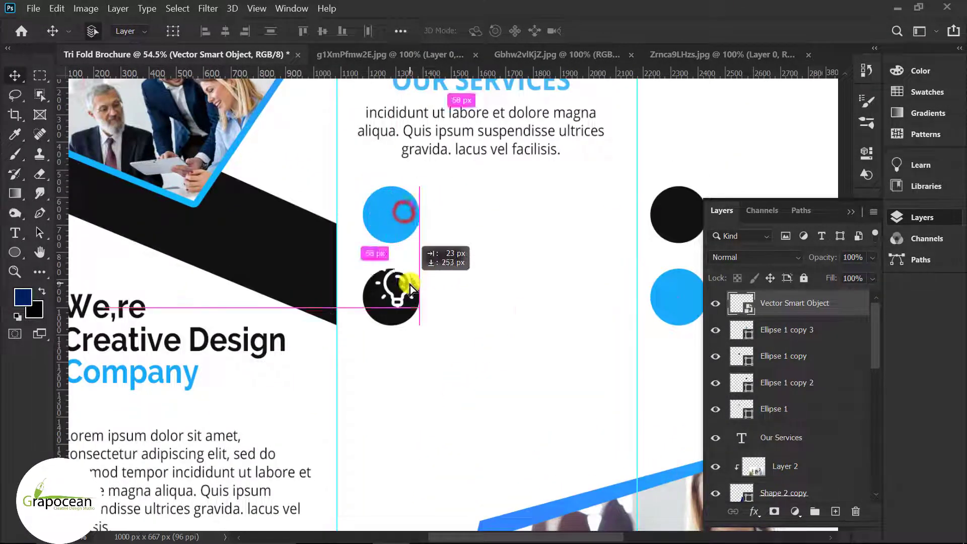
{"action": "scroll", "coordinate": [455, 349], "scroll_direction": "down", "scroll_amount": 3}
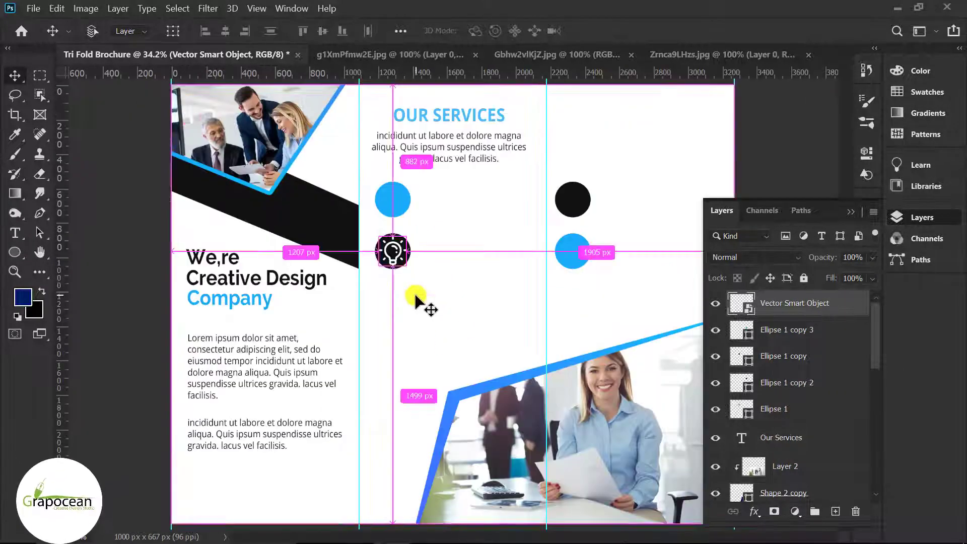
{"action": "key", "text": "ctrl+t"}
{"action": "left_click_drag", "start_coordinate": [406, 267], "coordinate": [409, 270]}
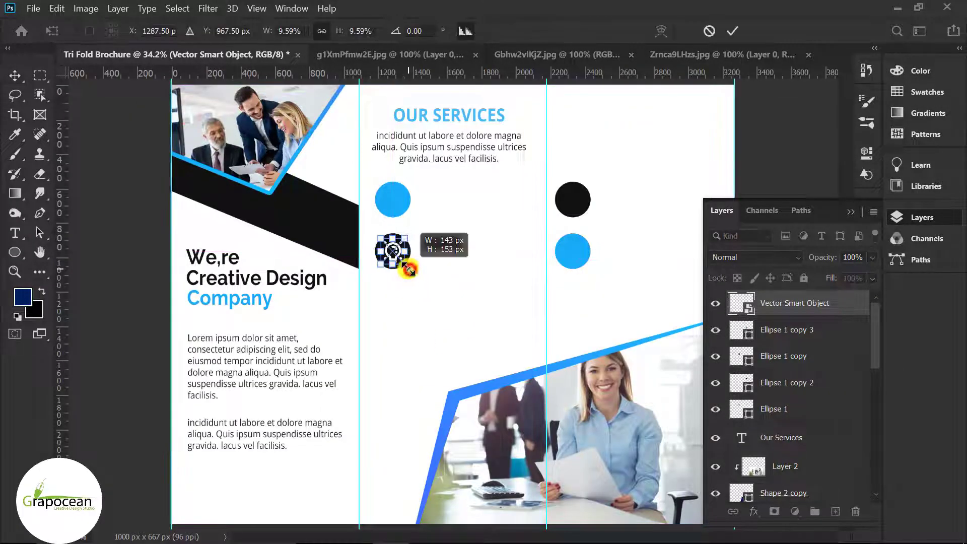
{"action": "left_click", "coordinate": [733, 31]}
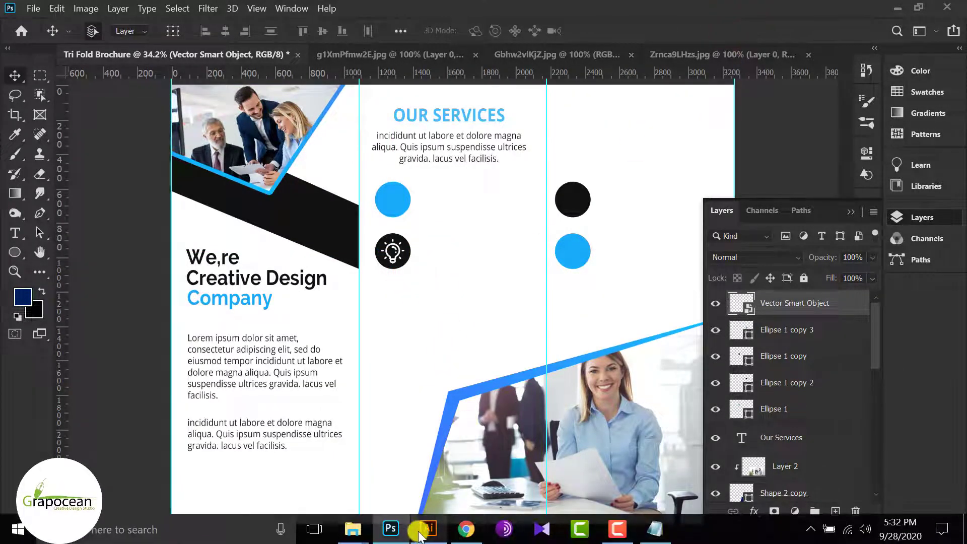
Bring the growth-chart icon from Illustrator and scale it to fit the blue circle.
{"action": "left_click", "coordinate": [426, 528]}
{"action": "left_click", "coordinate": [411, 401]}
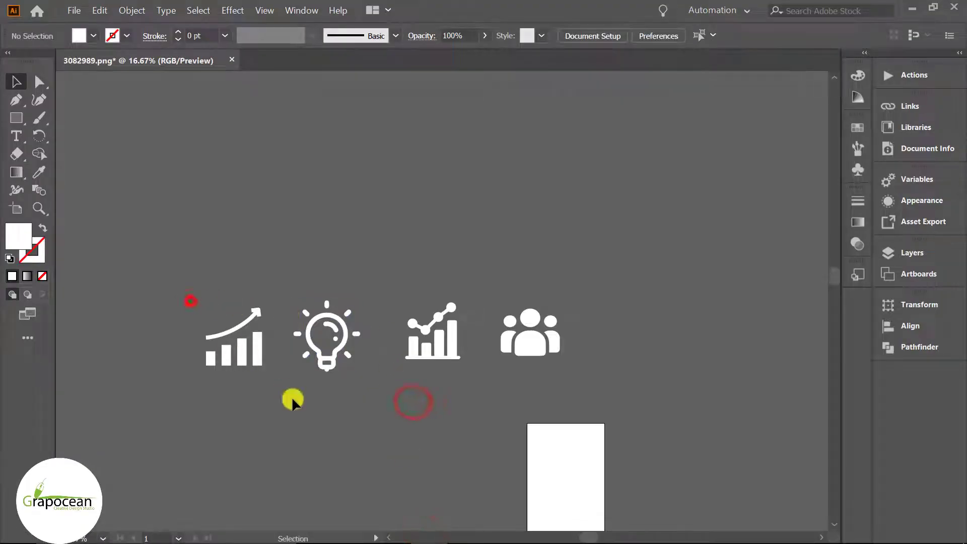
{"action": "left_click_drag", "start_coordinate": [234, 342], "coordinate": [396, 202]}
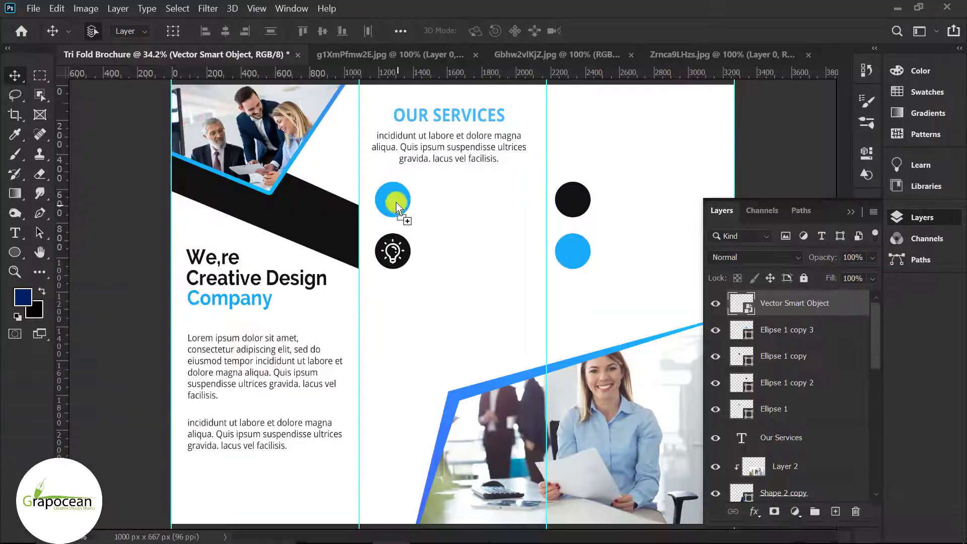
{"action": "mouse_move", "coordinate": [504, 316]}
{"action": "left_mouse_down"}
{"action": "mouse_move", "coordinate": [392, 247]}
{"action": "mouse_move", "coordinate": [403, 217]}
{"action": "mouse_move", "coordinate": [382, 189]}
{"action": "mouse_move", "coordinate": [399, 199]}
{"action": "left_mouse_up"}
{"action": "scroll", "coordinate": [404, 217], "scroll_direction": "up", "scroll_amount": 3}
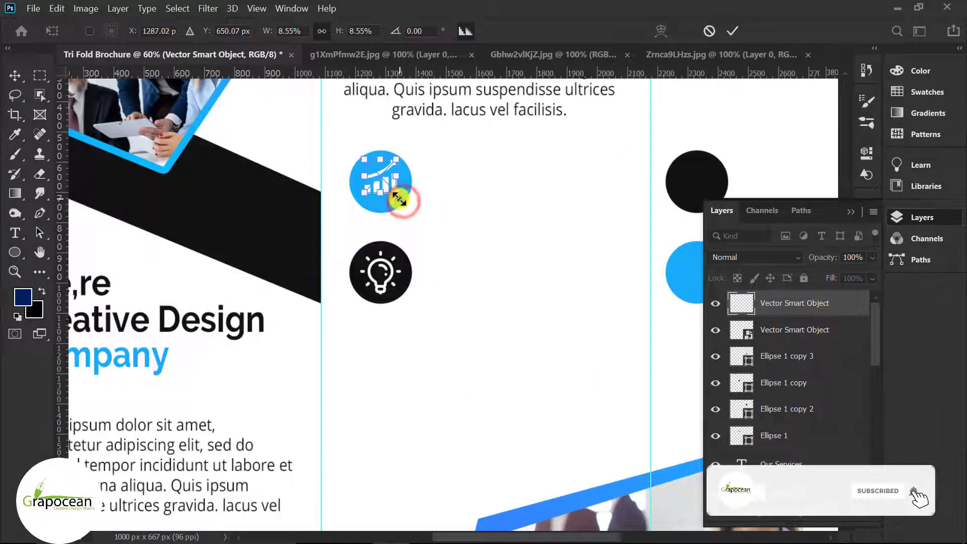
{"action": "key", "text": "Return"}
{"action": "scroll", "coordinate": [442, 330], "scroll_direction": "down", "scroll_amount": 3}
{"action": "scroll", "coordinate": [442, 272], "scroll_direction": "up", "scroll_amount": 2}
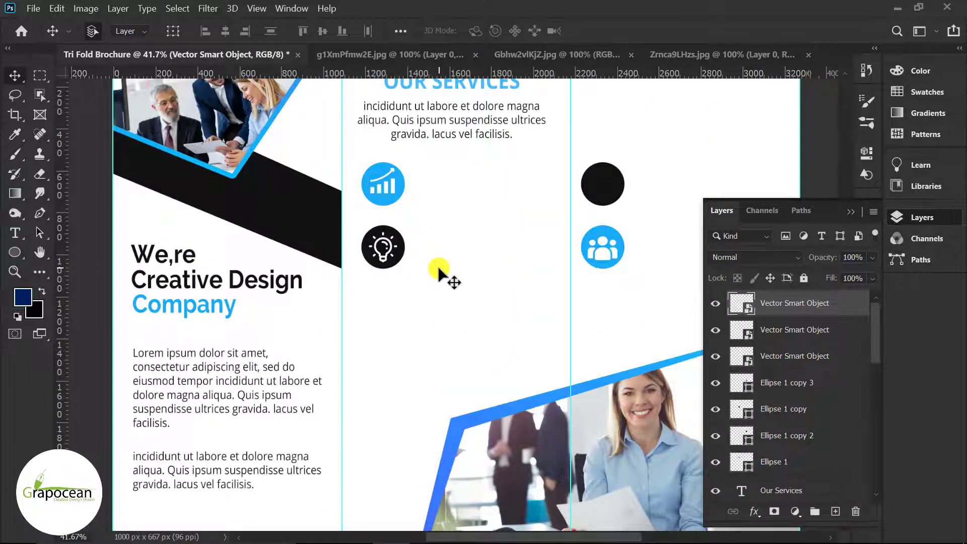
Add a 'Best Designer' heading beside the chart icon in Raleway with all caps turned off.
{"action": "key", "text": "t"}
{"action": "left_click", "coordinate": [437, 191]}
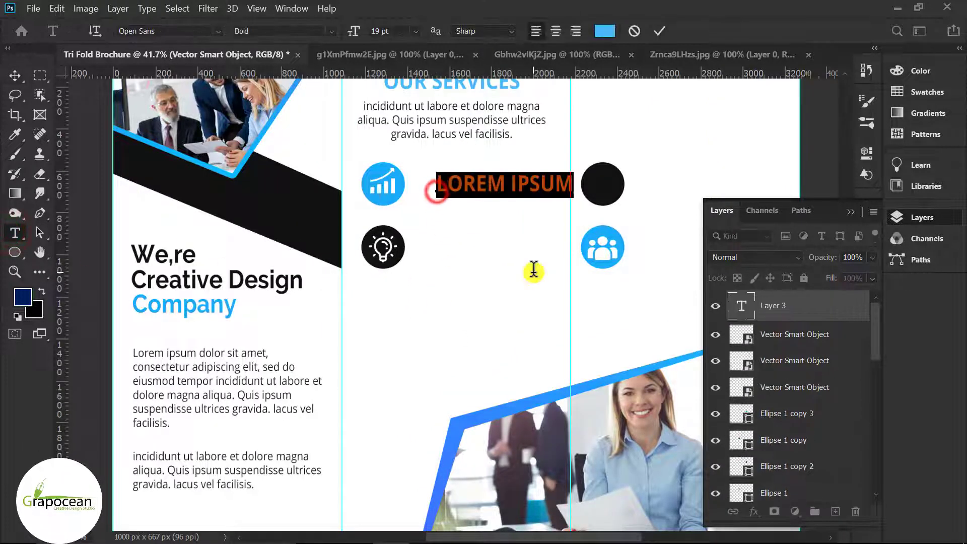
{"action": "key", "text": "BackSpace"}
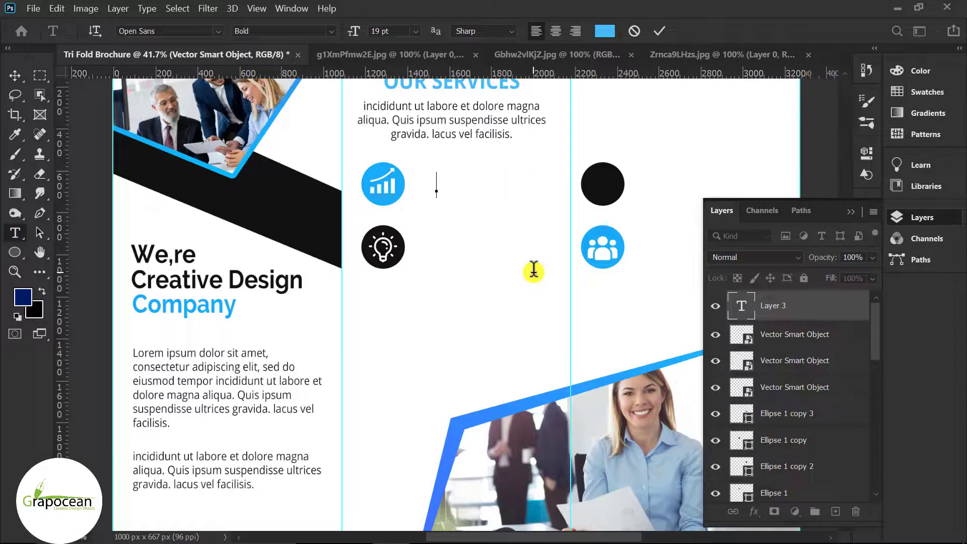
{"action": "type", "text": "BEST DESI"}
{"action": "type", "text": "GNER"}
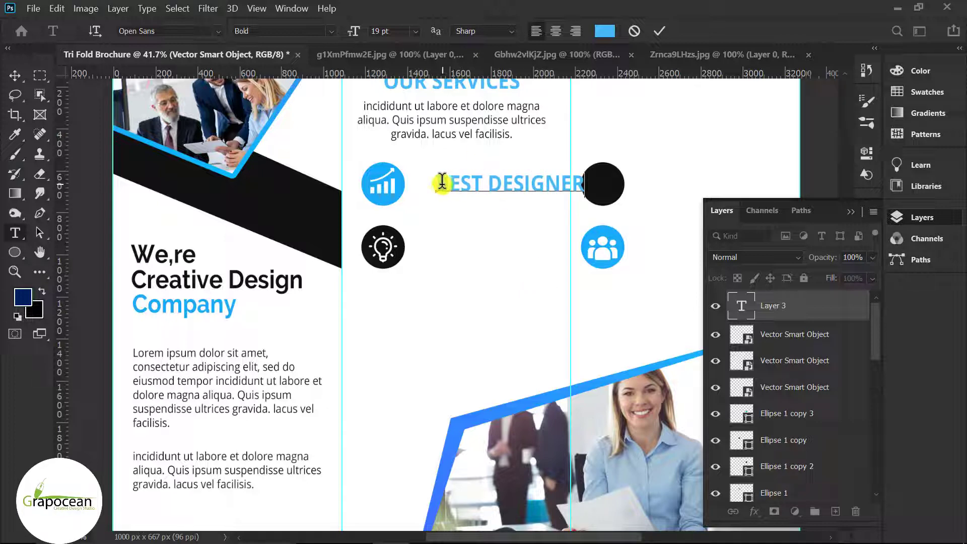
{"action": "left_click_drag", "start_coordinate": [442, 181], "coordinate": [661, 184]}
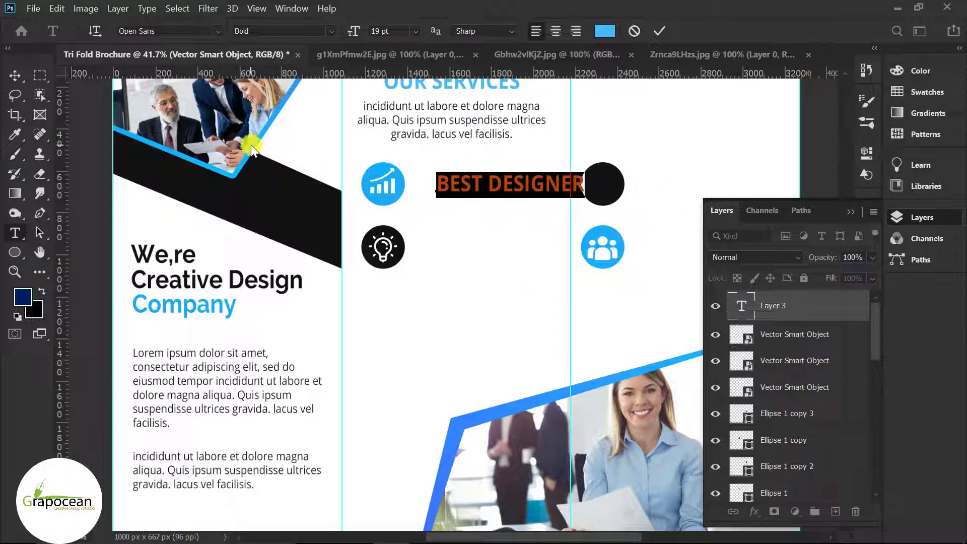
{"action": "left_click", "coordinate": [851, 212]}
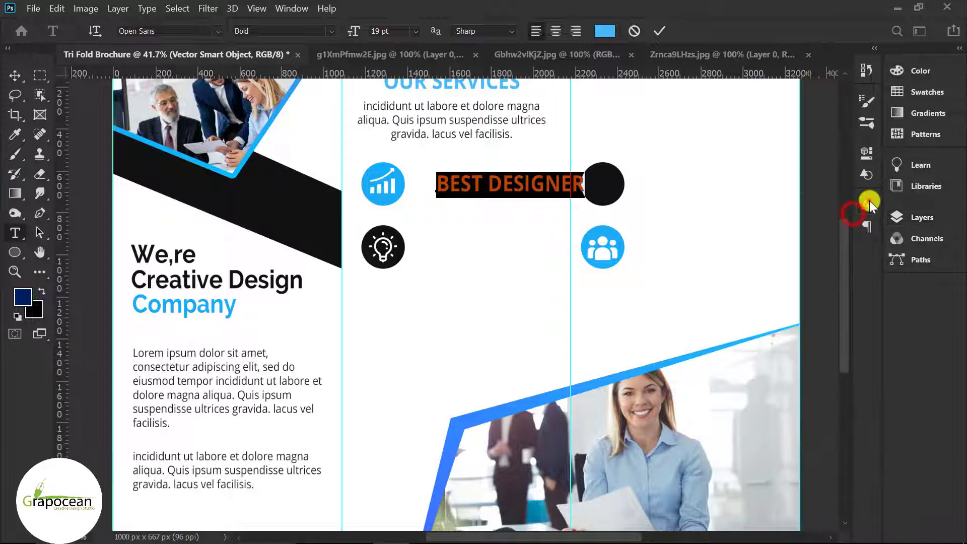
{"action": "left_click", "coordinate": [744, 309]}
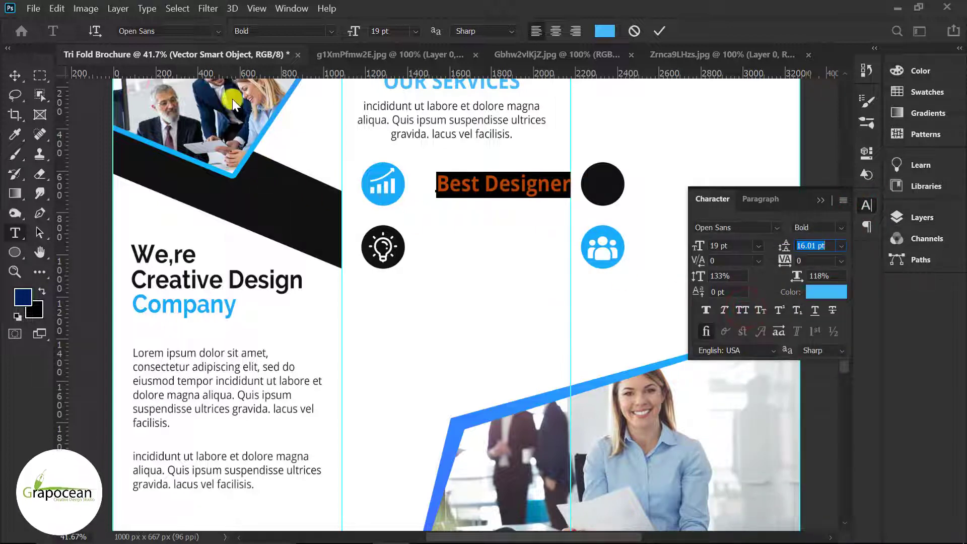
{"action": "left_click", "coordinate": [216, 32]}
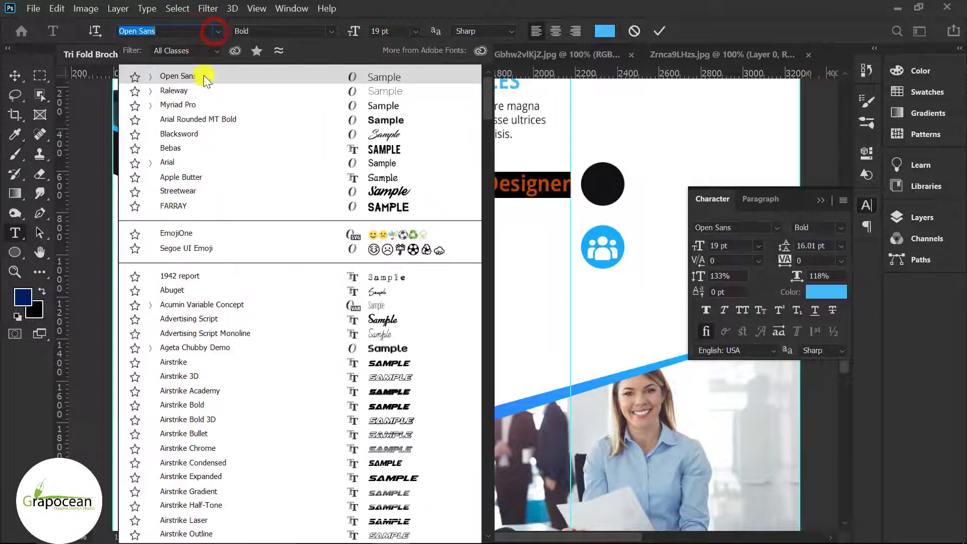
{"action": "left_click", "coordinate": [201, 93]}
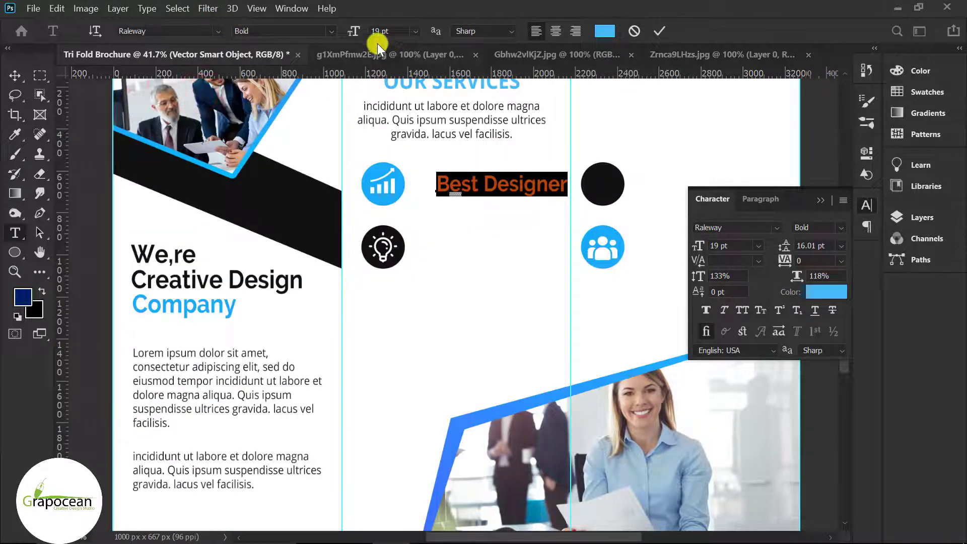
Colour the heading black, set it to 13 pt, and move it beside the chart icon.
{"action": "left_click", "coordinate": [605, 31]}
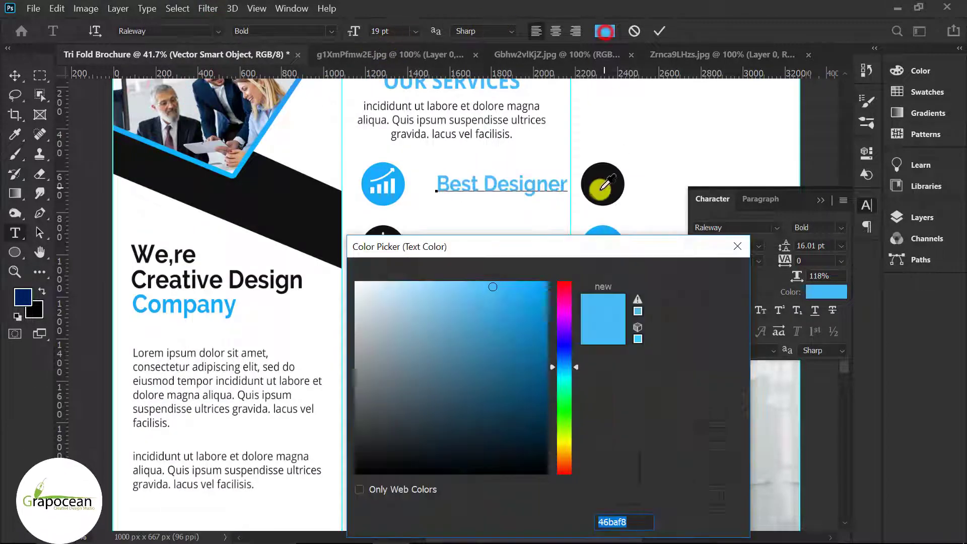
{"action": "left_click", "coordinate": [600, 189]}
{"action": "left_click", "coordinate": [675, 276]}
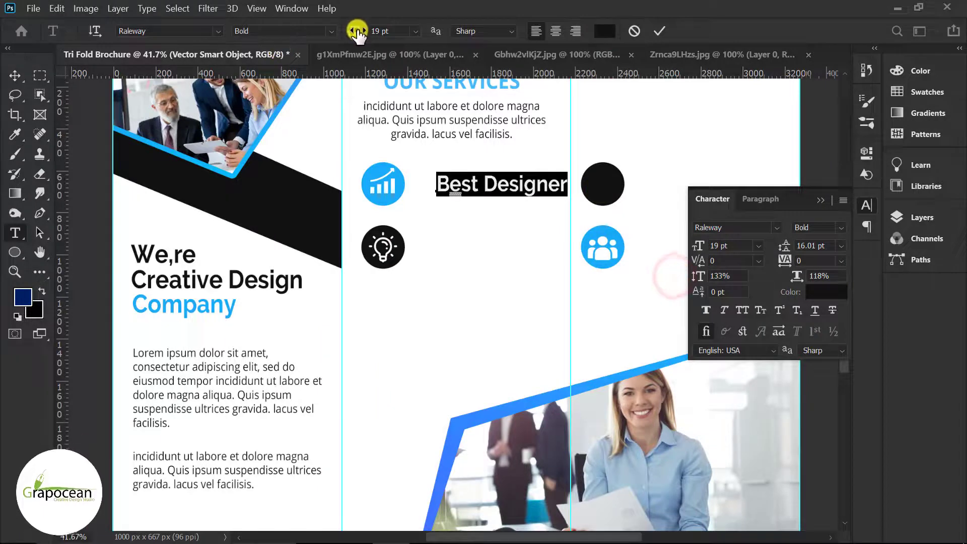
{"action": "left_click_drag", "start_coordinate": [357, 31], "coordinate": [354, 33]}
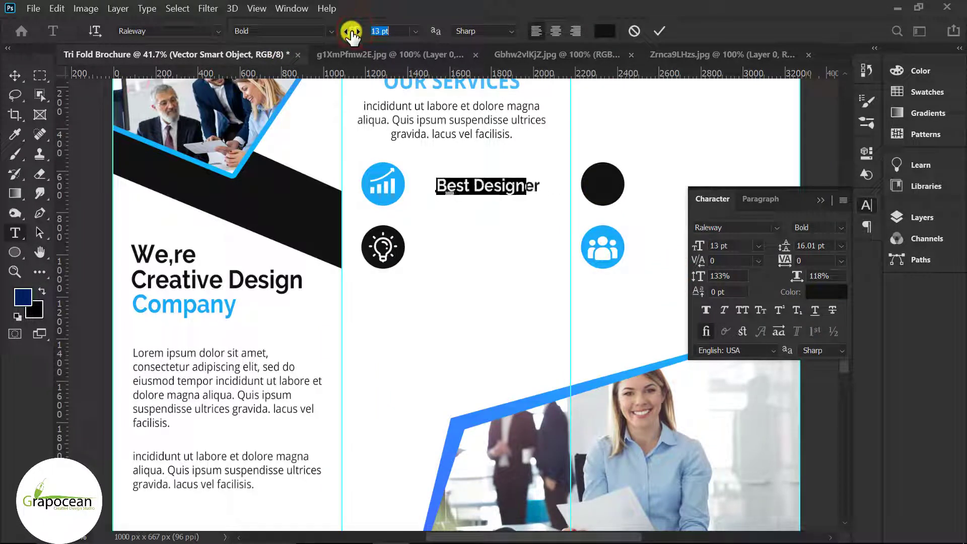
{"action": "left_click", "coordinate": [14, 75]}
{"action": "left_click_drag", "start_coordinate": [485, 188], "coordinate": [469, 177]}
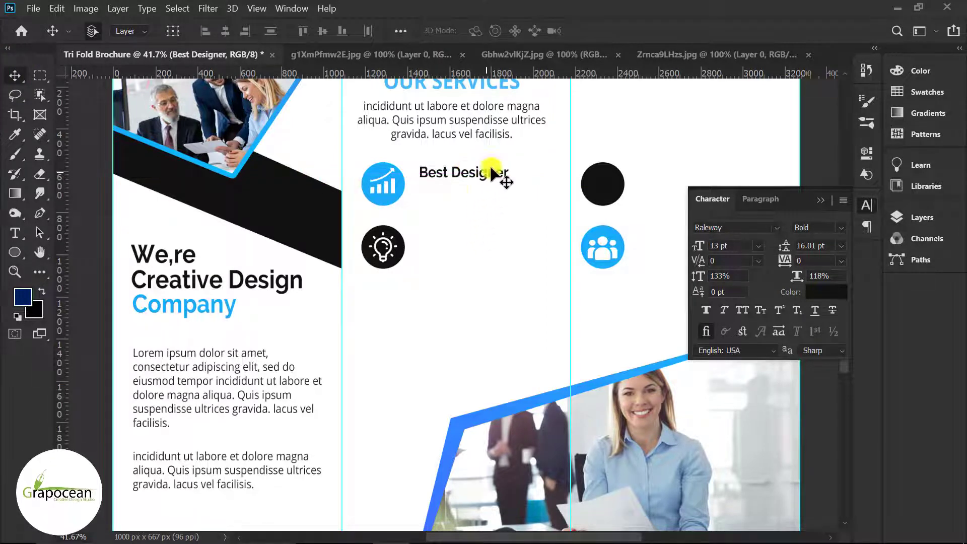
Alt-drag copies of Best Designer beside the other icons and line the copies up.
{"action": "scroll", "coordinate": [457, 190], "scroll_direction": "down", "scroll_amount": 1}
{"action": "left_click_drag", "start_coordinate": [469, 200], "coordinate": [669, 205]}
{"action": "mouse_move", "coordinate": [464, 199]}
{"action": "left_mouse_down"}
{"action": "mouse_move", "coordinate": [472, 247]}
{"action": "mouse_move", "coordinate": [655, 260]}
{"action": "left_mouse_up"}
{"action": "scroll", "coordinate": [524, 283], "scroll_direction": "down", "scroll_amount": 2}
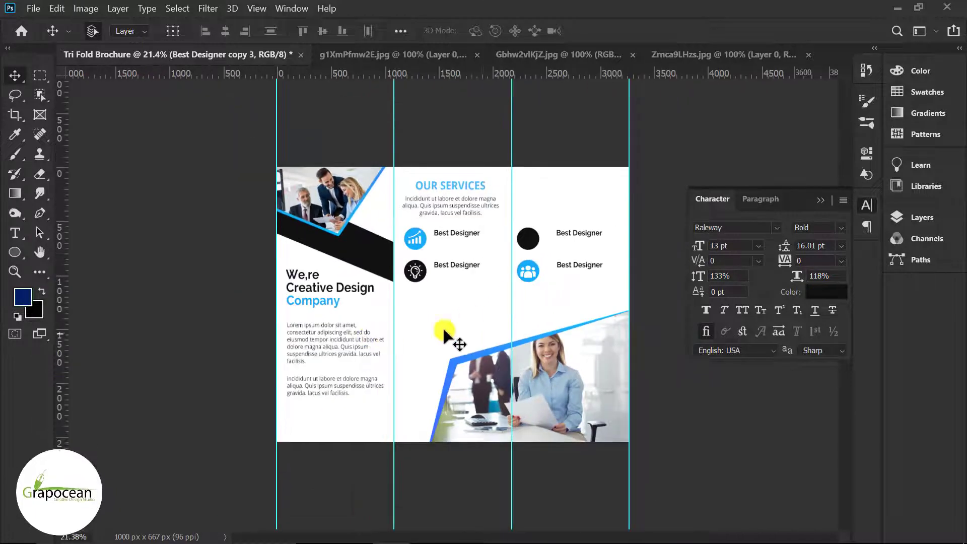
{"action": "scroll", "coordinate": [606, 276], "scroll_direction": "up", "scroll_amount": 4}
{"action": "scroll", "coordinate": [594, 252], "scroll_direction": "down", "scroll_amount": 2}
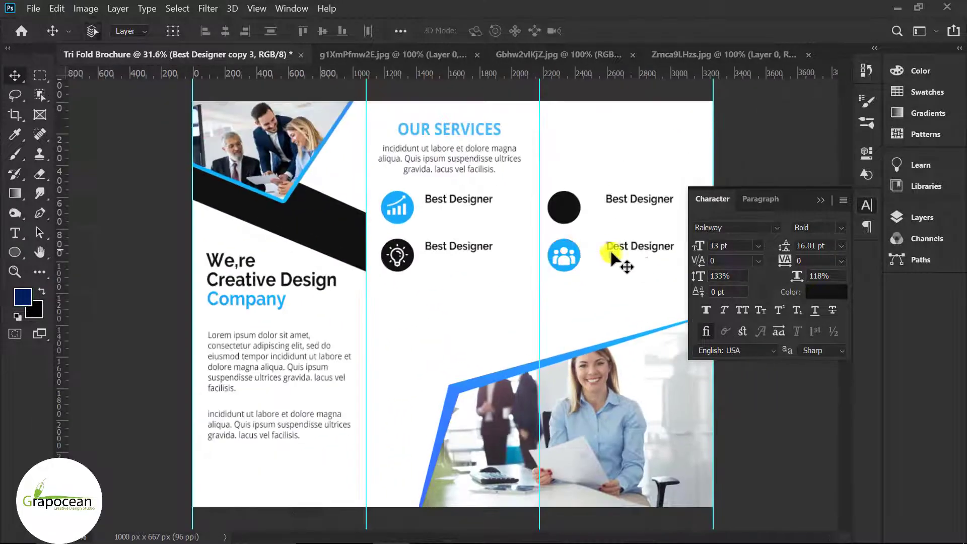
{"action": "left_click_drag", "start_coordinate": [630, 252], "coordinate": [626, 246]}
{"action": "left_click_drag", "start_coordinate": [640, 201], "coordinate": [627, 207]}
{"action": "left_click", "coordinate": [639, 247]}
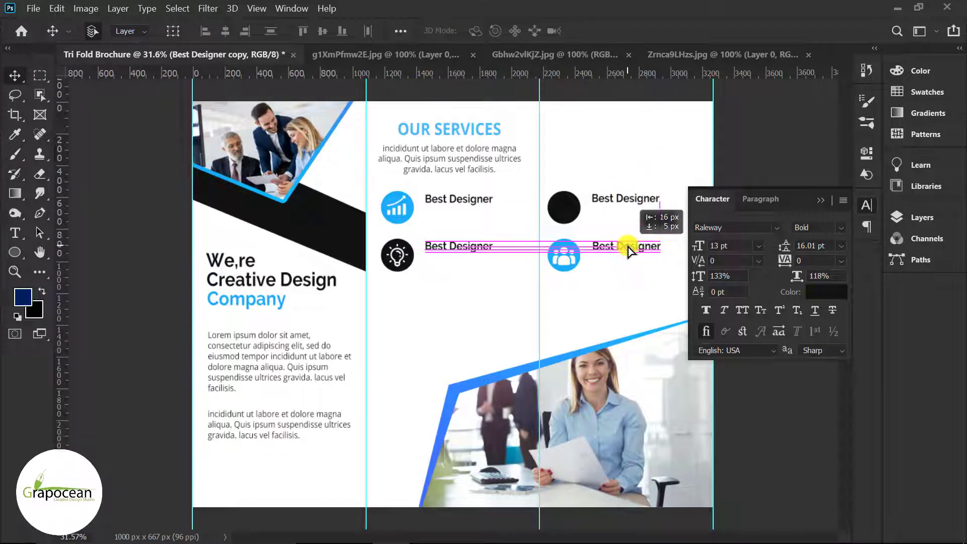
{"action": "left_click_drag", "start_coordinate": [628, 247], "coordinate": [626, 246]}
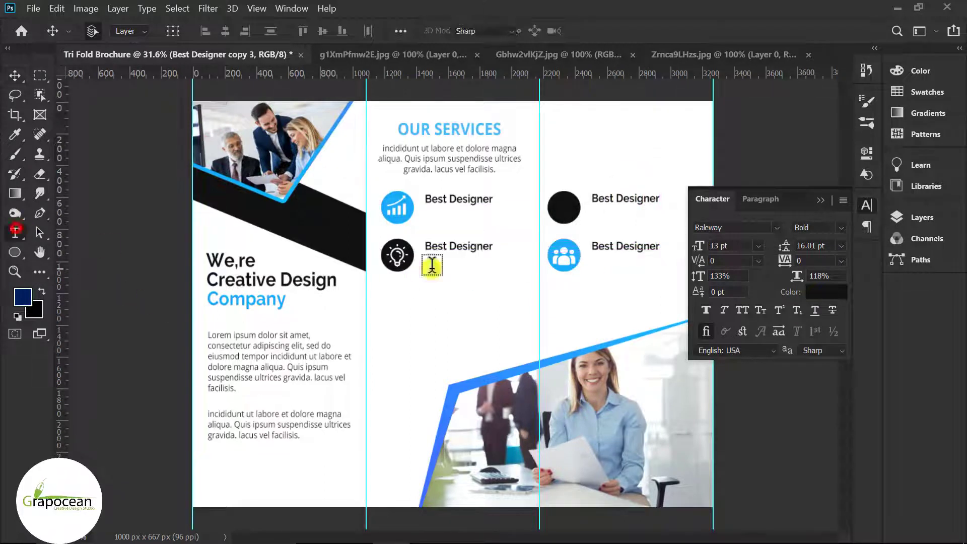
{"action": "scroll", "coordinate": [433, 264], "scroll_direction": "up", "scroll_amount": 2}
Retype two heading copies as 'Creative Solution' and 'Best Price'.
{"action": "left_click_drag", "start_coordinate": [419, 235], "coordinate": [526, 242]}
{"action": "type", "text": "Creative"}
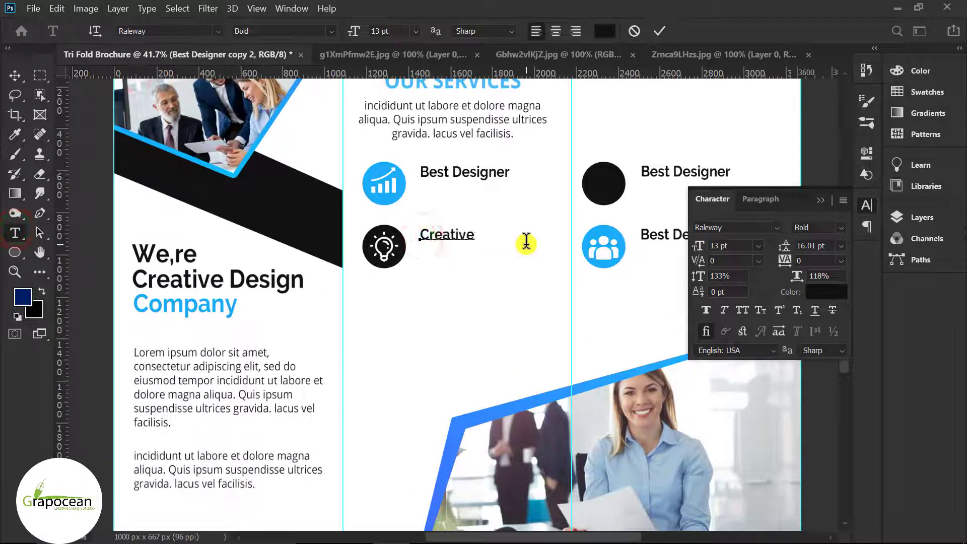
{"action": "type", "text": "Solution"}
{"action": "key", "text": "ctrl+Return"}
{"action": "scroll", "coordinate": [190, 303], "scroll_direction": "right", "scroll_amount": 2}
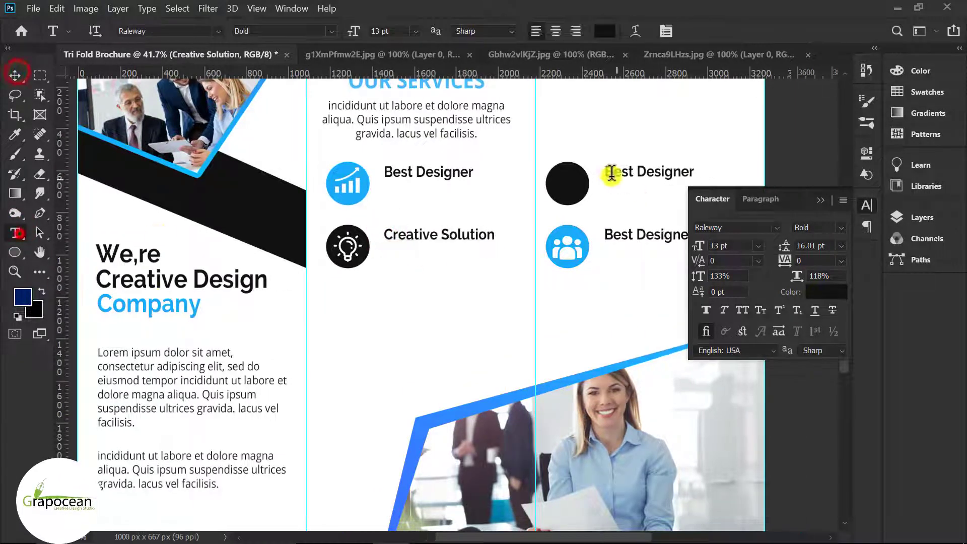
{"action": "left_click", "coordinate": [639, 172]}
{"action": "type", "text": "rice"}
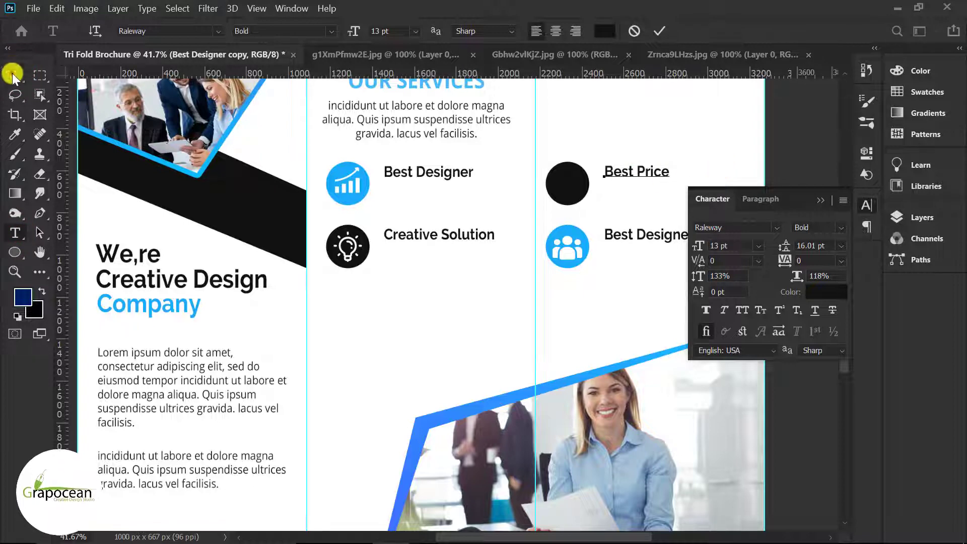
Retype the heading beside the people icon as 'Special Support' and commit it.
{"action": "scroll", "coordinate": [560, 280], "scroll_direction": "down", "scroll_amount": 2}
{"action": "left_click", "coordinate": [595, 248]}
{"action": "type", "text": "Supp"}
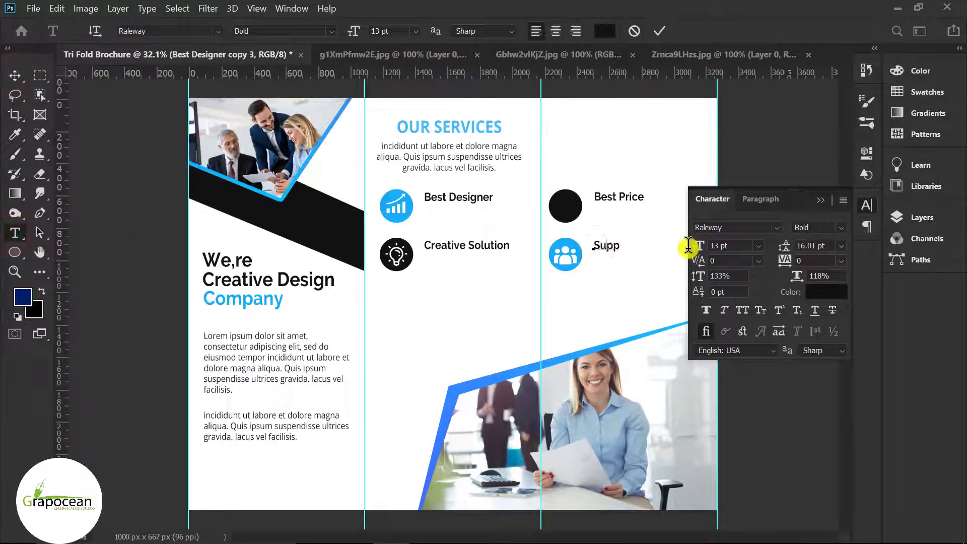
{"action": "key", "text": "BackSpace"}
{"action": "key", "text": "BackSpace"}
{"action": "key", "text": "BackSpace"}
{"action": "type", "text": "Support"}
{"action": "key", "text": "ctrl+Return"}
{"action": "key", "text": "v"}
{"action": "left_click", "coordinate": [612, 199]}
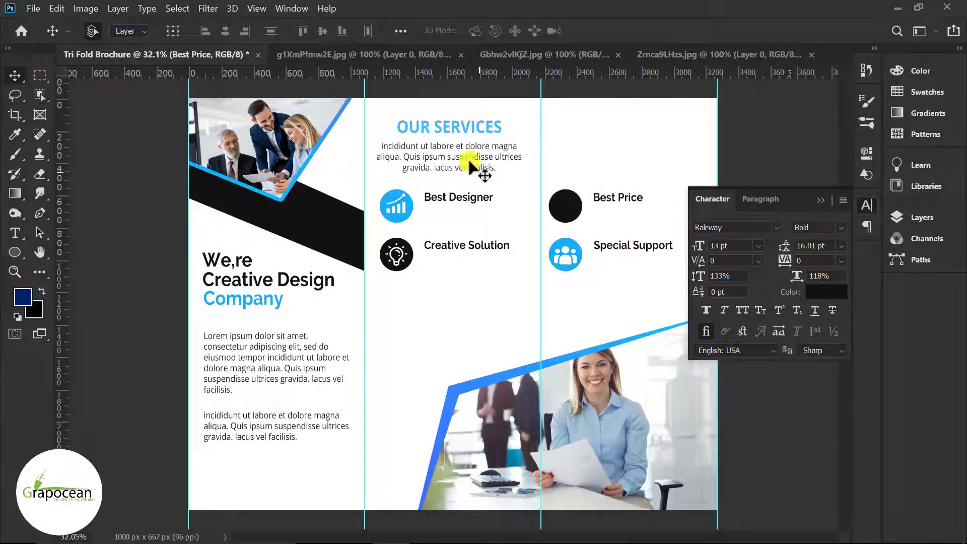
Copy the lorem body paragraph, shorten it to three lines, and place it under Best Designer.
{"action": "left_click", "coordinate": [284, 422]}
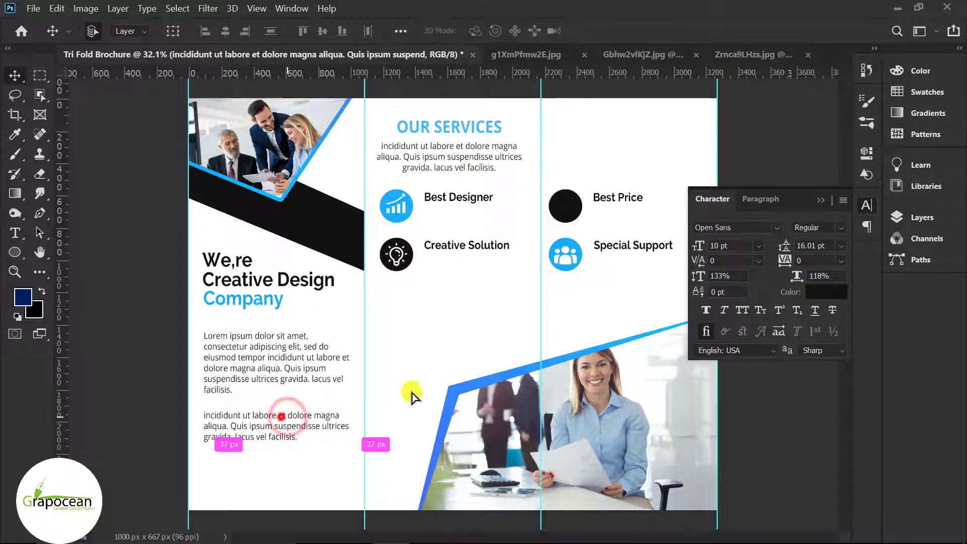
{"action": "left_click_drag", "start_coordinate": [412, 397], "coordinate": [515, 332]}
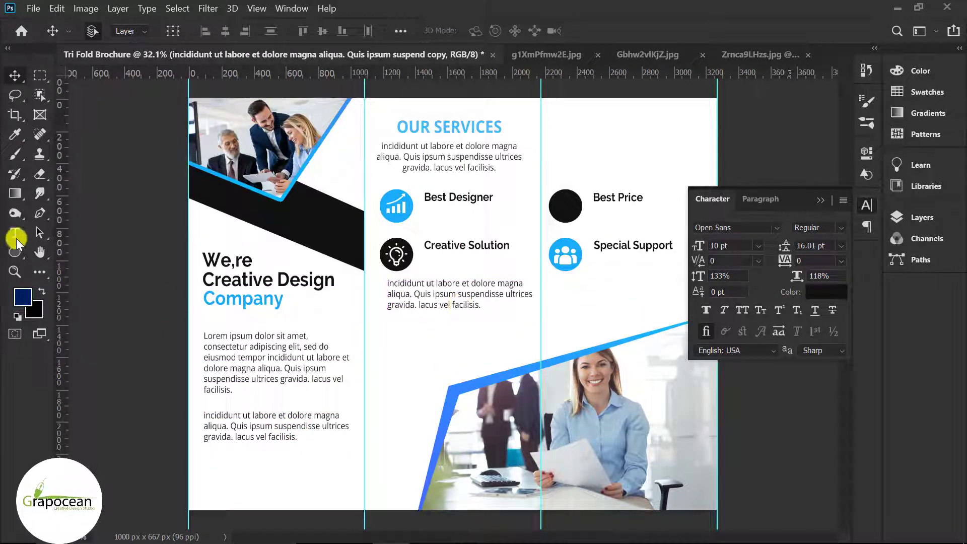
{"action": "key", "text": "t"}
{"action": "left_click", "coordinate": [475, 306]}
{"action": "key", "text": "ctrl+a"}
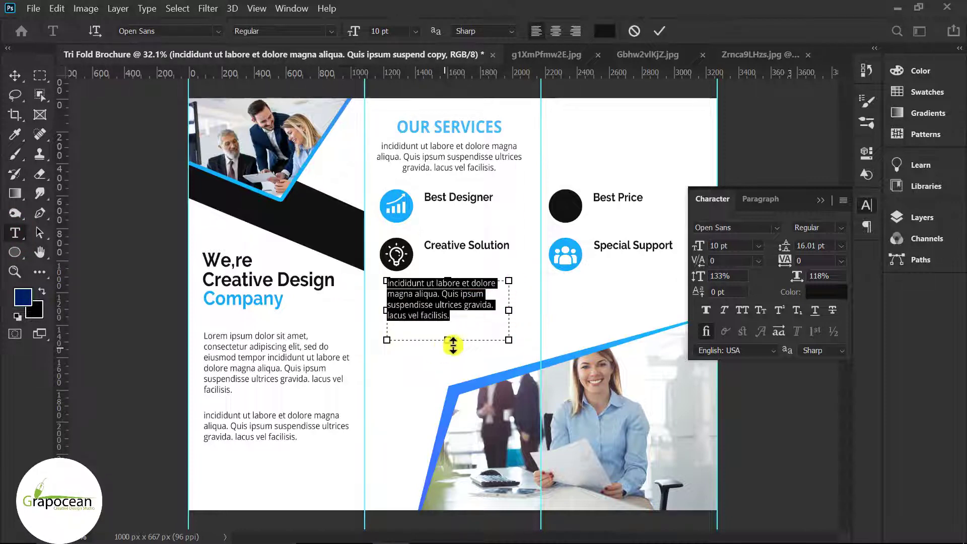
{"action": "left_click_drag", "start_coordinate": [453, 346], "coordinate": [463, 317]}
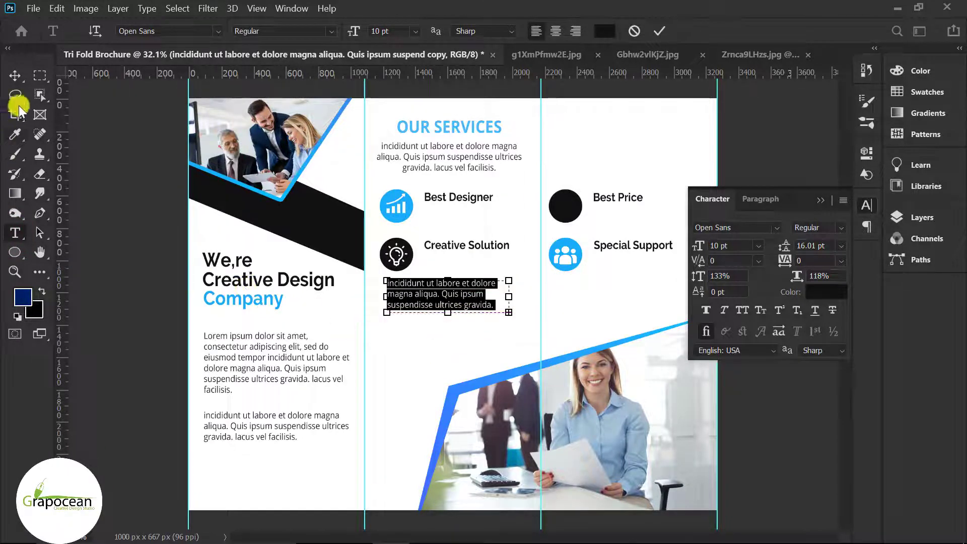
{"action": "left_click", "coordinate": [15, 76]}
{"action": "left_click_drag", "start_coordinate": [444, 305], "coordinate": [479, 231]}
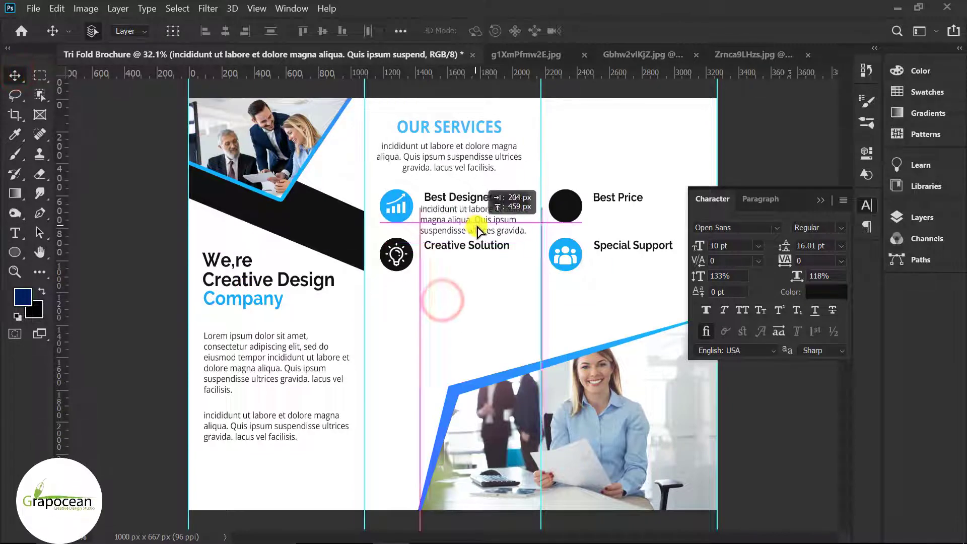
Move the lightbulb and Creative Solution down and realign the headings with their body text.
{"action": "scroll", "coordinate": [453, 268], "scroll_direction": "up", "scroll_amount": 2}
{"action": "scroll", "coordinate": [372, 270], "scroll_direction": "up", "scroll_amount": 3}
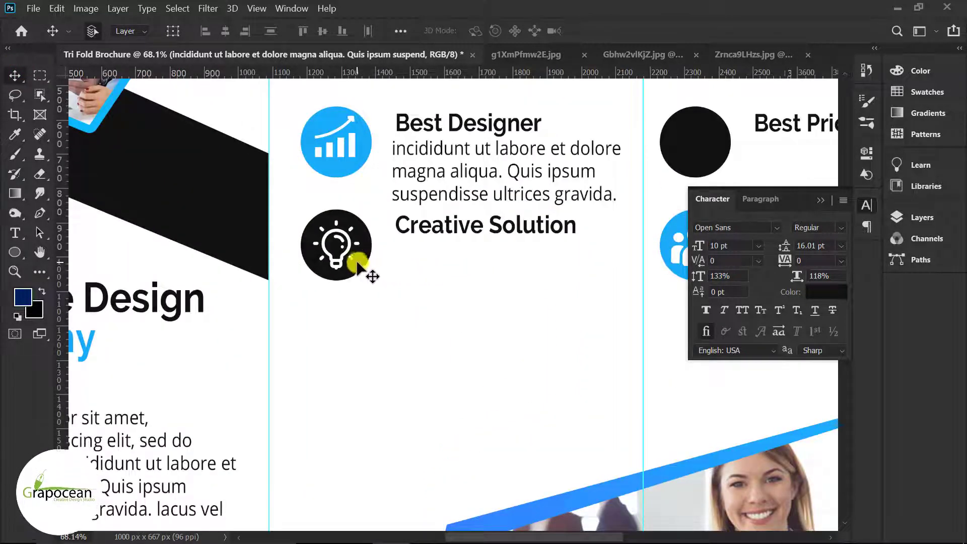
{"action": "left_click_drag", "start_coordinate": [355, 252], "coordinate": [351, 301]}
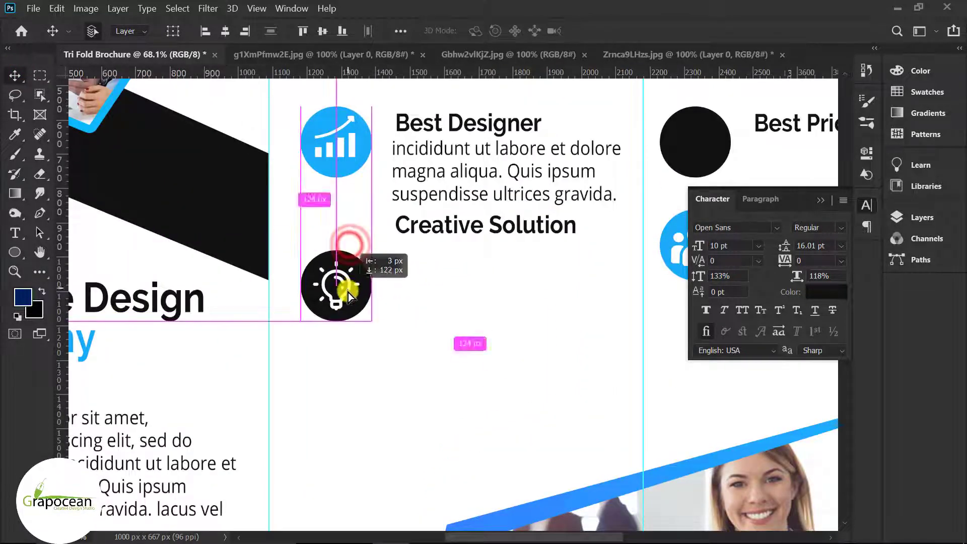
{"action": "left_click_drag", "start_coordinate": [452, 232], "coordinate": [439, 264]}
{"action": "scroll", "coordinate": [442, 241], "scroll_direction": "down", "scroll_amount": 3}
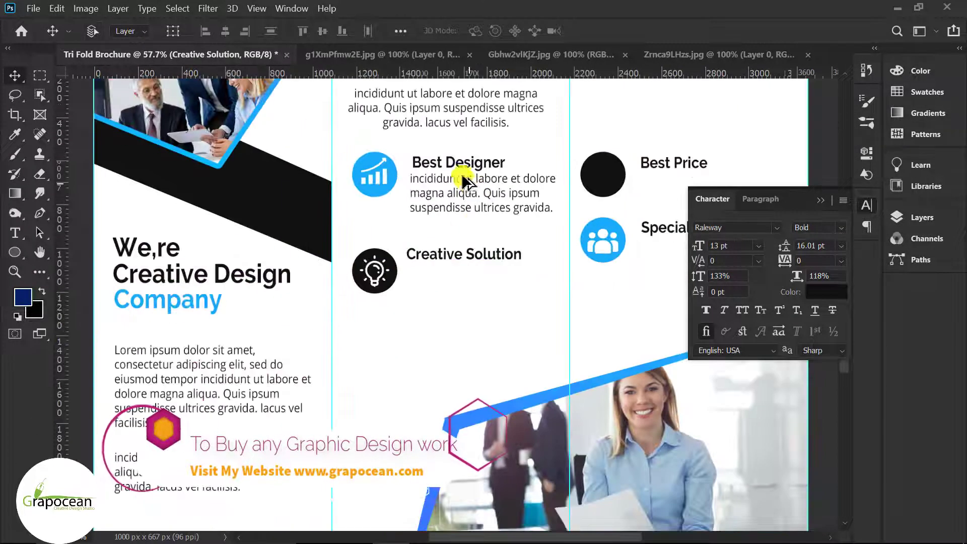
{"action": "scroll", "coordinate": [456, 167], "scroll_direction": "up", "scroll_amount": 4}
{"action": "left_click_drag", "start_coordinate": [450, 156], "coordinate": [443, 154]}
{"action": "scroll", "coordinate": [442, 287], "scroll_direction": "down", "scroll_amount": 2}
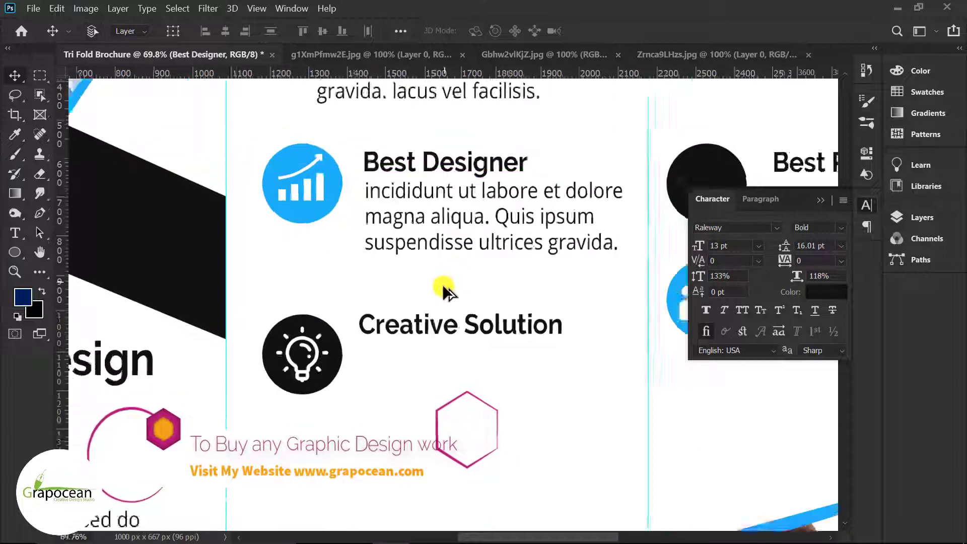
{"action": "left_click_drag", "start_coordinate": [439, 322], "coordinate": [442, 323]}
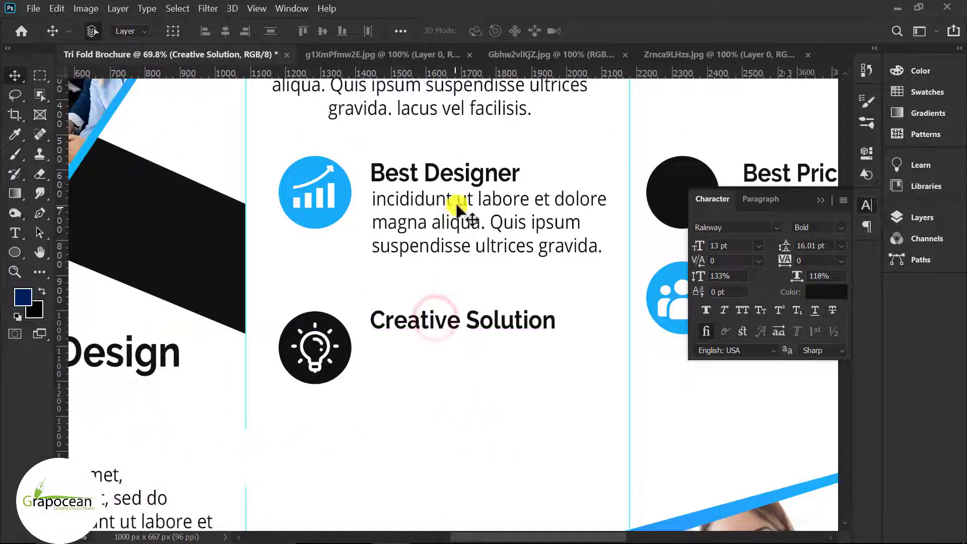
Copy the body paragraph under the Creative Solution heading.
{"action": "left_click_drag", "start_coordinate": [456, 201], "coordinate": [455, 356]}
{"action": "scroll", "coordinate": [476, 402], "scroll_direction": "down", "scroll_amount": 5}
{"action": "scroll", "coordinate": [442, 281], "scroll_direction": "up", "scroll_amount": 2}
{"action": "scroll", "coordinate": [443, 281], "scroll_direction": "down", "scroll_amount": 1}
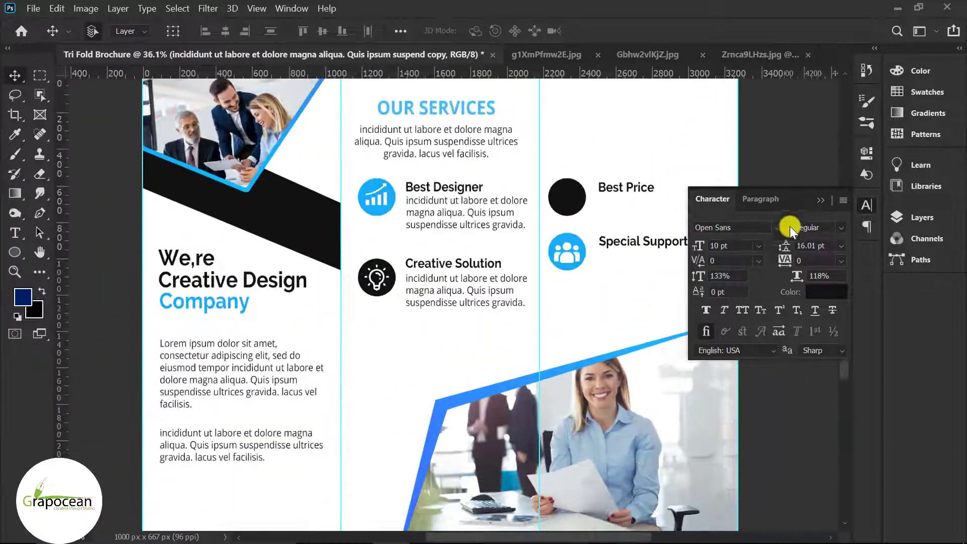
{"action": "left_click", "coordinate": [820, 200]}
{"action": "scroll", "coordinate": [578, 253], "scroll_direction": "up", "scroll_amount": 1}
Lower the people icon and Special Support heading, and copy the body paragraph beneath it.
{"action": "mouse_move", "coordinate": [578, 252]}
{"action": "left_mouse_down"}
{"action": "mouse_move", "coordinate": [575, 279]}
{"action": "mouse_move", "coordinate": [555, 272]}
{"action": "left_mouse_up"}
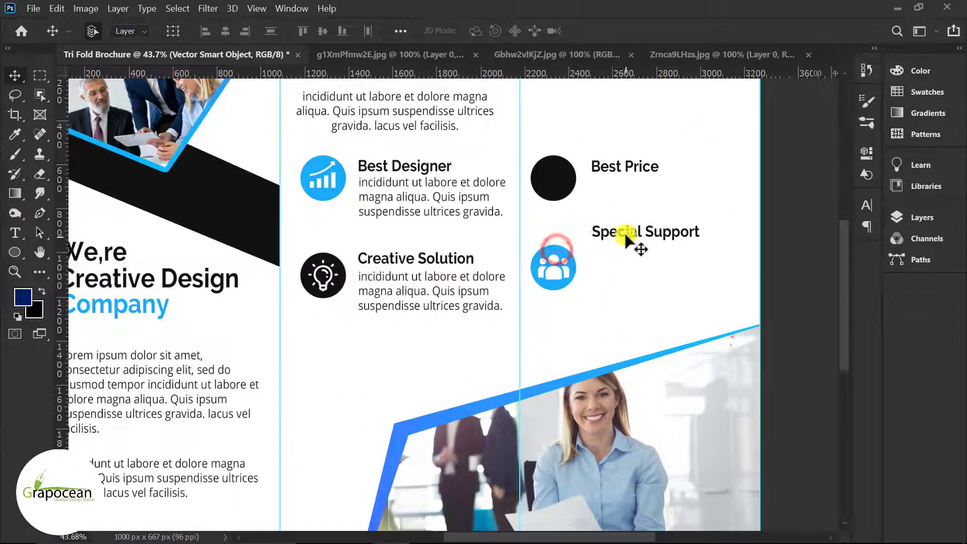
{"action": "left_click_drag", "start_coordinate": [625, 231], "coordinate": [622, 255]}
{"action": "mouse_move", "coordinate": [432, 278]}
{"action": "left_mouse_down"}
{"action": "mouse_move", "coordinate": [638, 276]}
{"action": "mouse_move", "coordinate": [642, 196]}
{"action": "left_mouse_up"}
{"action": "scroll", "coordinate": [626, 258], "scroll_direction": "down", "scroll_amount": 1}
{"action": "scroll", "coordinate": [630, 262], "scroll_direction": "up", "scroll_amount": 1}
{"action": "scroll", "coordinate": [636, 372], "scroll_direction": "down", "scroll_amount": 2}
{"action": "scroll", "coordinate": [675, 340], "scroll_direction": "up", "scroll_amount": 2}
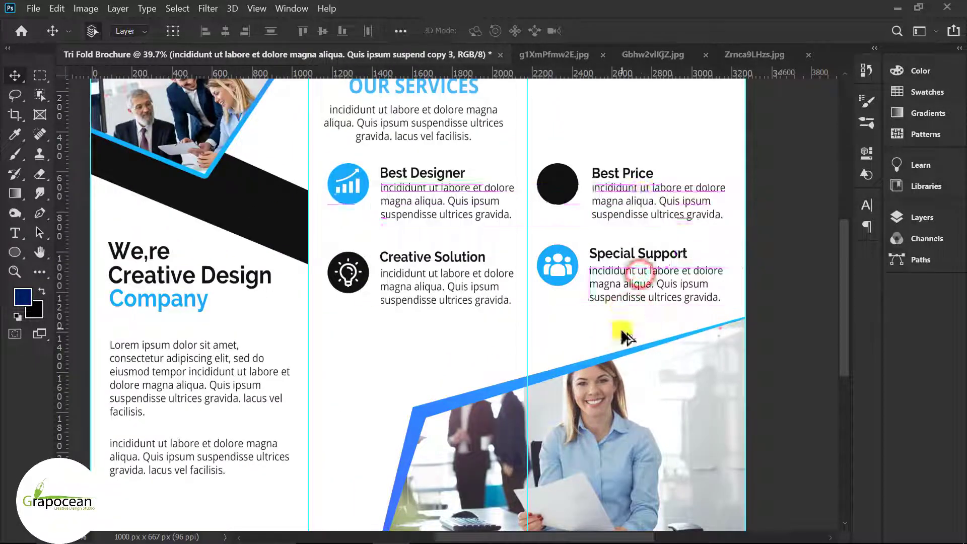
{"action": "scroll", "coordinate": [624, 335], "scroll_direction": "down", "scroll_amount": 2}
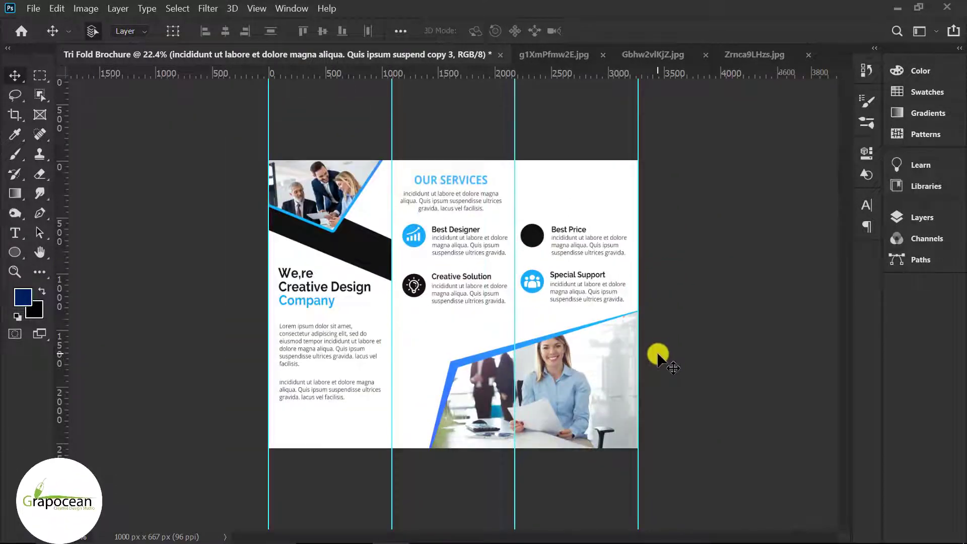
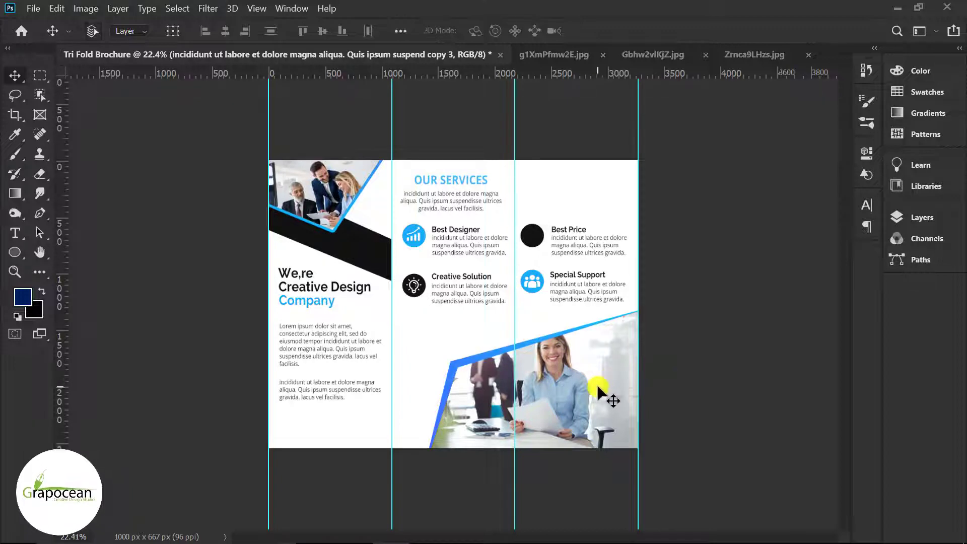
Draw a rectangle banner over the OUR SERVICES heading and shorten it to fit the title.
{"action": "scroll", "coordinate": [596, 380], "scroll_direction": "up", "scroll_amount": 1}
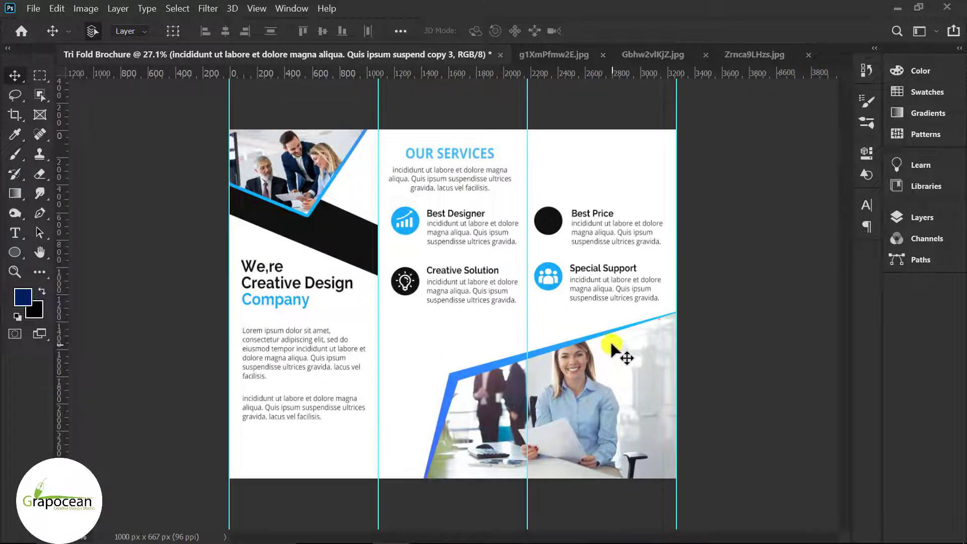
{"action": "right_click", "coordinate": [16, 251]}
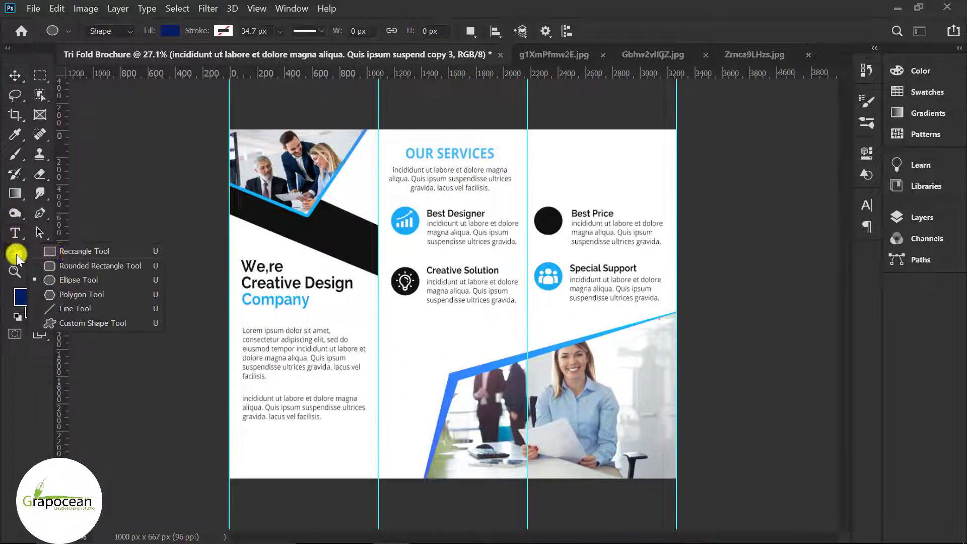
{"action": "left_click", "coordinate": [66, 250]}
{"action": "left_click_drag", "start_coordinate": [389, 141], "coordinate": [518, 163]}
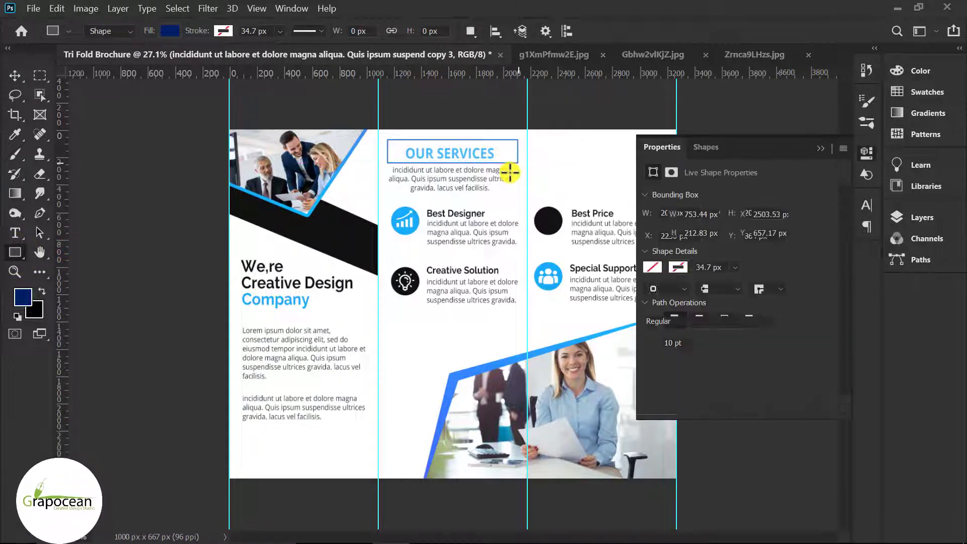
{"action": "left_click", "coordinate": [15, 74]}
{"action": "key", "text": "ctrl+t"}
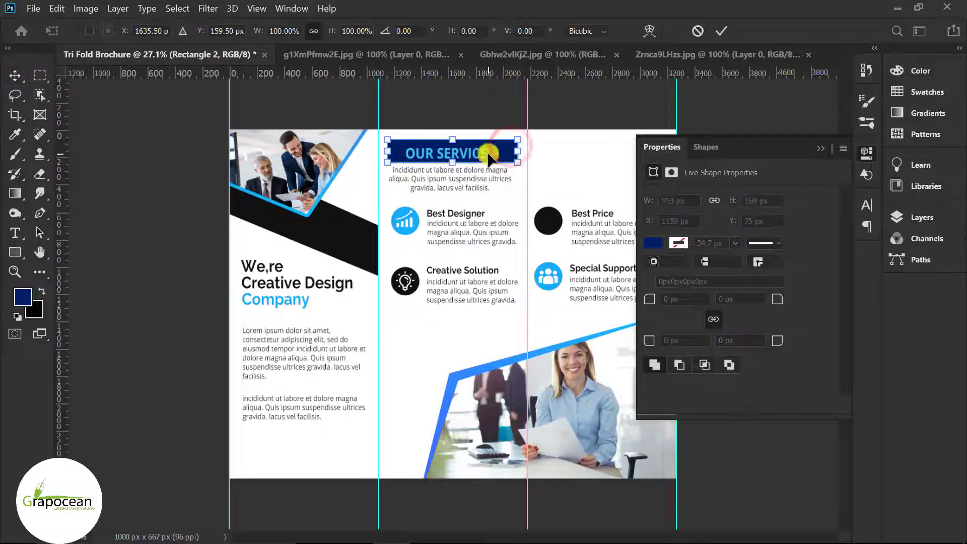
{"action": "scroll", "coordinate": [486, 151], "scroll_direction": "up", "scroll_amount": 3}
{"action": "left_click_drag", "start_coordinate": [452, 89], "coordinate": [452, 96]}
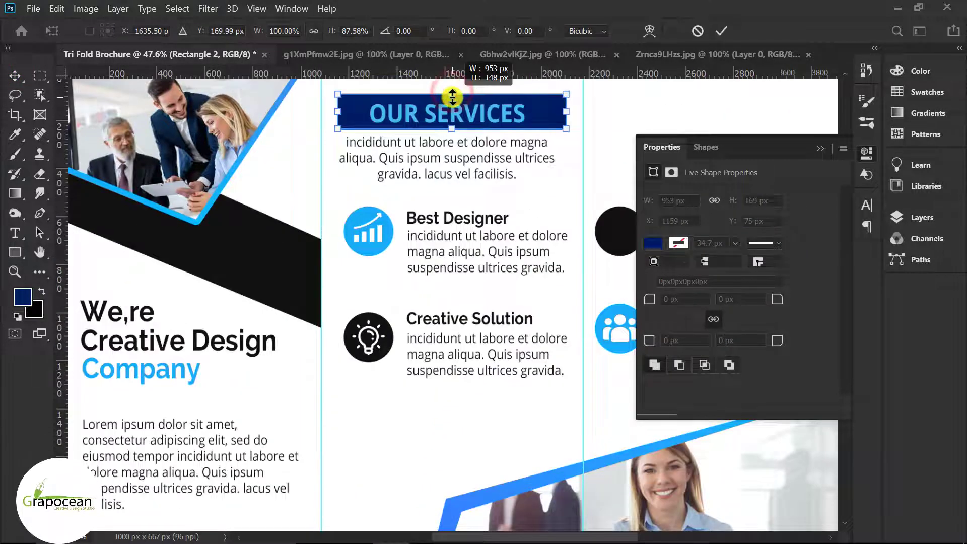
{"action": "left_click", "coordinate": [720, 30]}
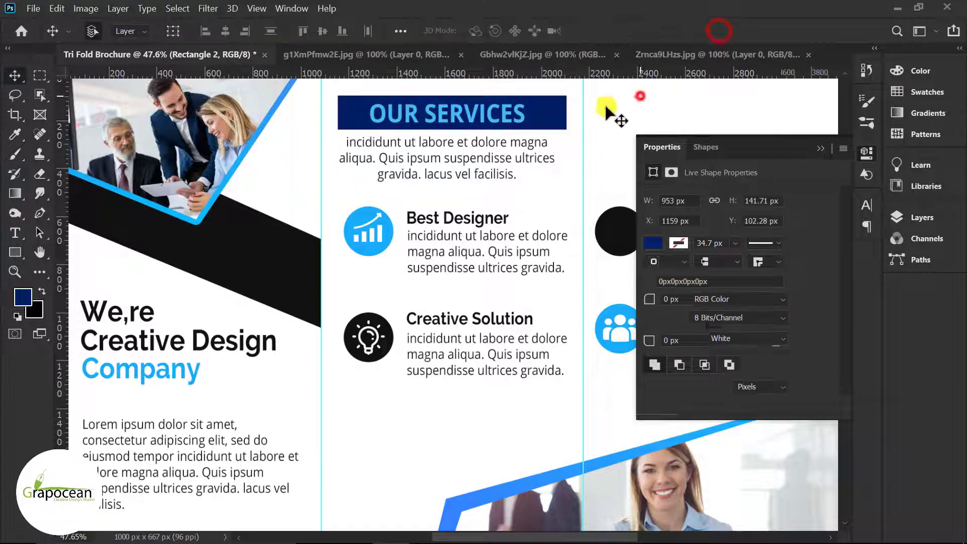
{"action": "scroll", "coordinate": [640, 96], "scroll_direction": "down", "scroll_amount": 3}
Open the speedometer.png icon image.
{"action": "left_click", "coordinate": [33, 8]}
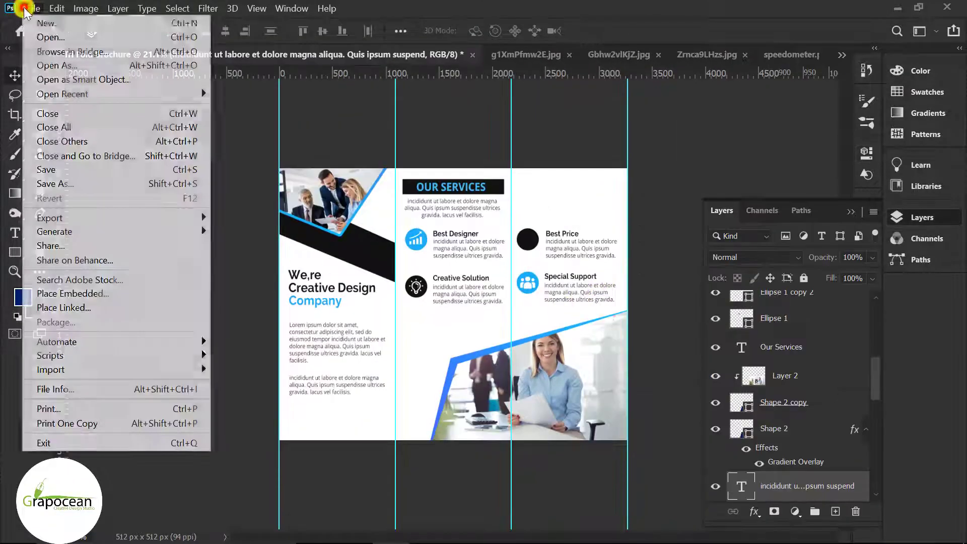
{"action": "left_click", "coordinate": [35, 32]}
{"action": "scroll", "coordinate": [395, 252], "scroll_direction": "down", "scroll_amount": 3}
{"action": "scroll", "coordinate": [398, 250], "scroll_direction": "down", "scroll_amount": 1}
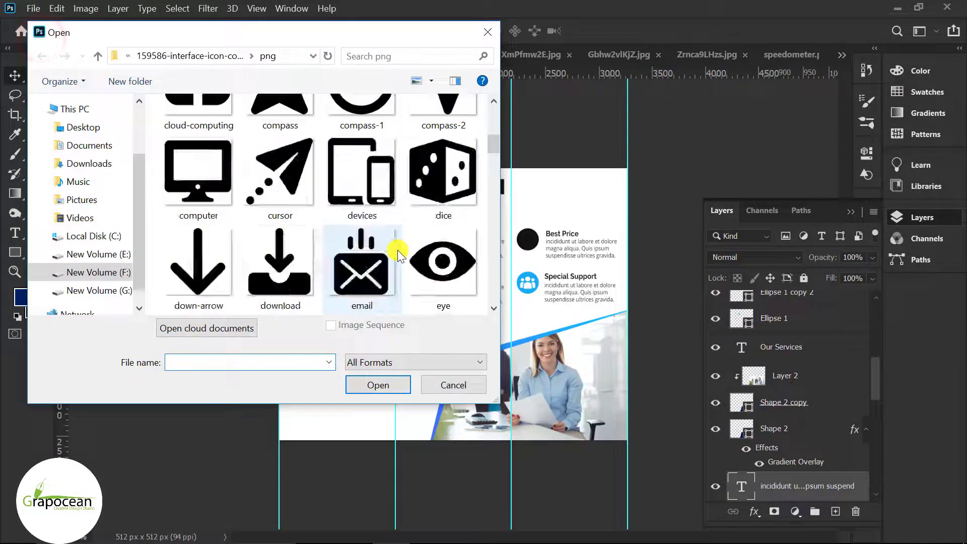
{"action": "scroll", "coordinate": [398, 250], "scroll_direction": "down", "scroll_amount": 2}
{"action": "scroll", "coordinate": [397, 250], "scroll_direction": "down", "scroll_amount": 3}
{"action": "scroll", "coordinate": [397, 249], "scroll_direction": "down", "scroll_amount": 1}
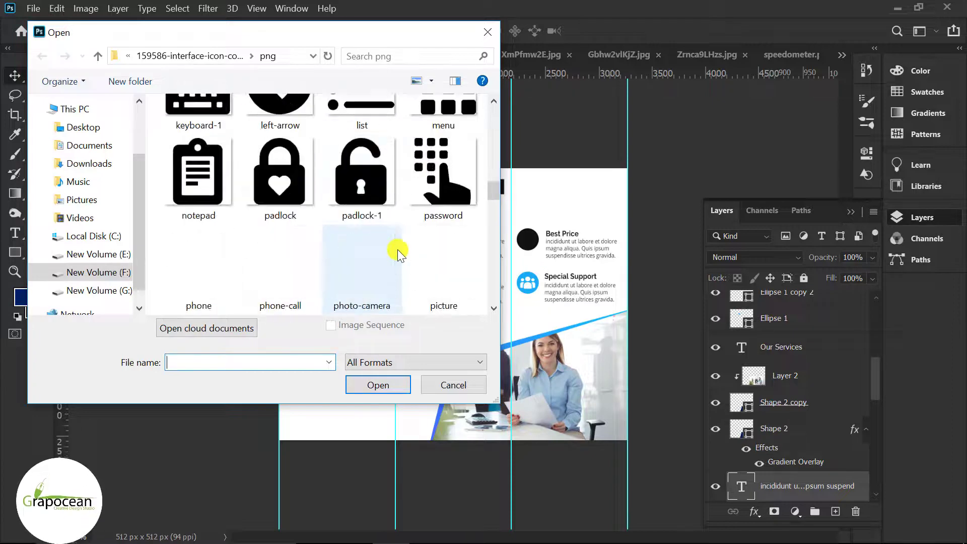
{"action": "scroll", "coordinate": [397, 250], "scroll_direction": "down", "scroll_amount": 2}
{"action": "scroll", "coordinate": [397, 250], "scroll_direction": "down", "scroll_amount": 1}
{"action": "scroll", "coordinate": [397, 249], "scroll_direction": "down", "scroll_amount": 2}
{"action": "scroll", "coordinate": [397, 250], "scroll_direction": "down", "scroll_amount": 1}
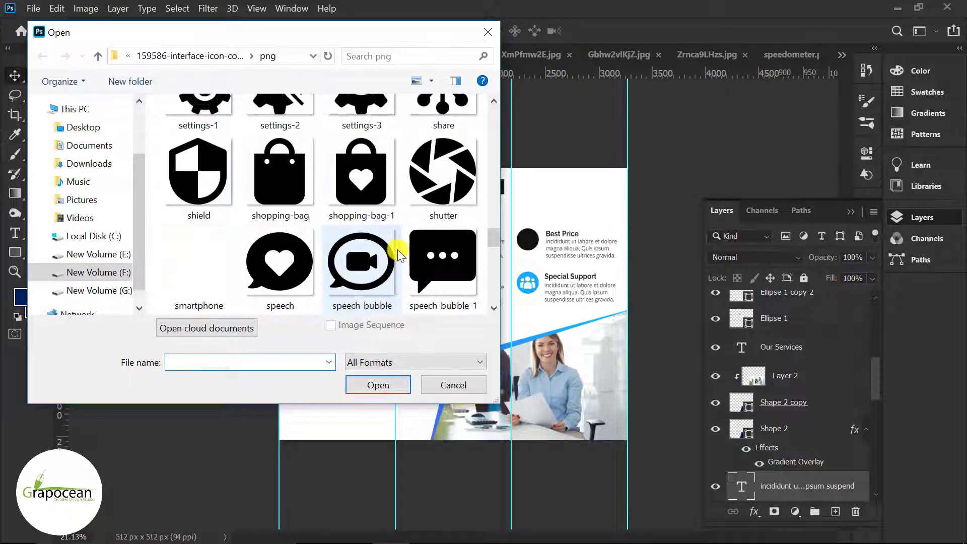
{"action": "scroll", "coordinate": [398, 249], "scroll_direction": "down", "scroll_amount": 2}
{"action": "scroll", "coordinate": [398, 249], "scroll_direction": "down", "scroll_amount": 2}
{"action": "left_click", "coordinate": [280, 173]}
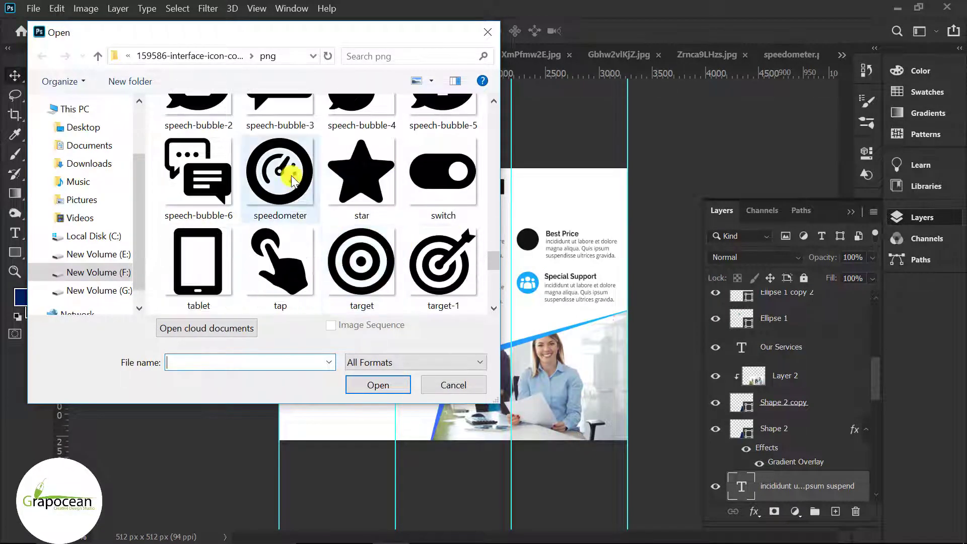
{"action": "left_click", "coordinate": [392, 381]}
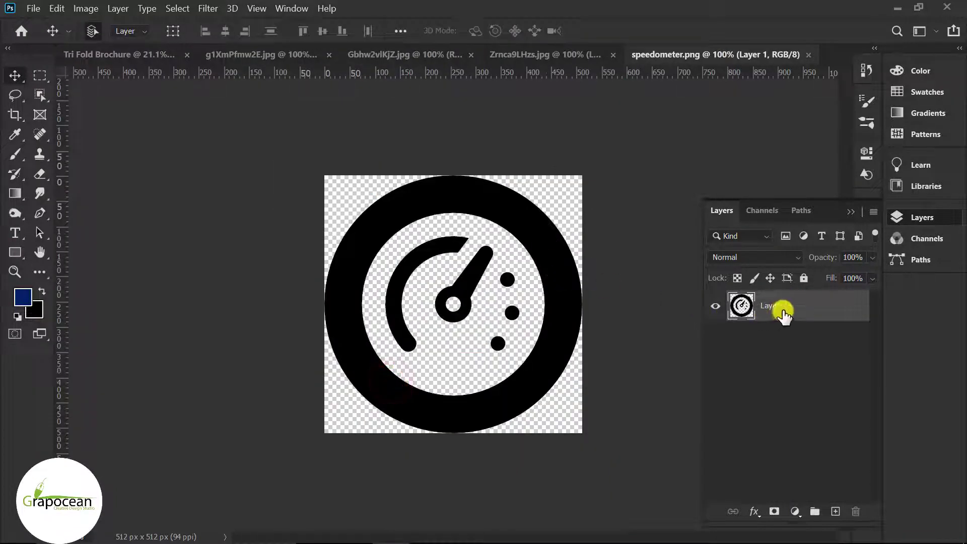
Give the speedometer icon a white Color Overlay layer style.
{"action": "right_click", "coordinate": [785, 315]}
{"action": "left_click", "coordinate": [708, 23]}
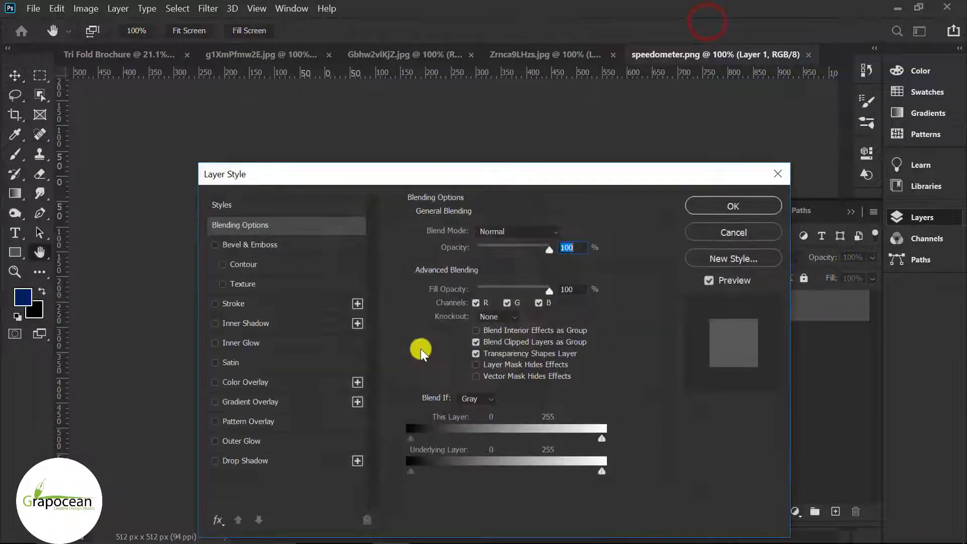
{"action": "left_click", "coordinate": [246, 383]}
{"action": "left_click", "coordinate": [564, 231]}
{"action": "left_click_drag", "start_coordinate": [439, 351], "coordinate": [320, 244]}
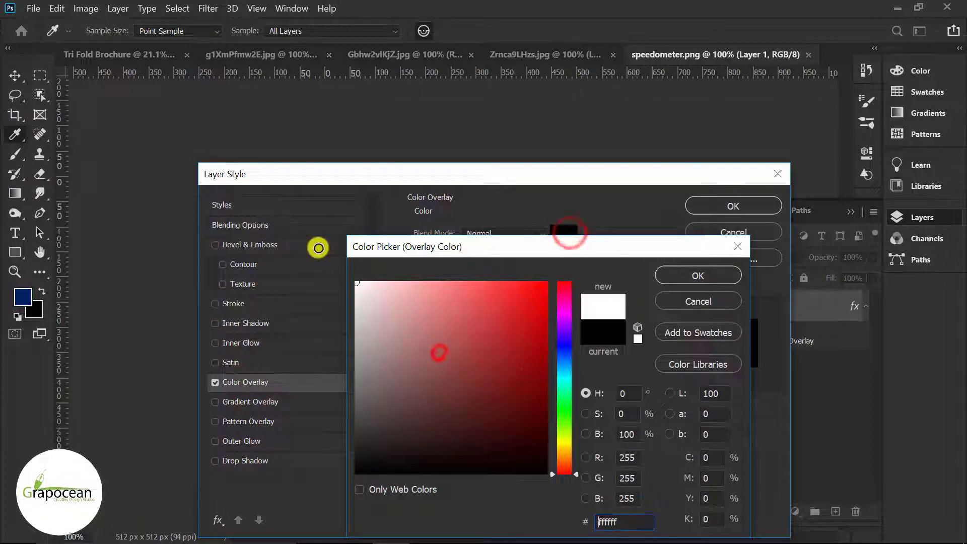
{"action": "left_click", "coordinate": [692, 276]}
{"action": "left_click", "coordinate": [736, 205]}
Drag the icon into the brochure and place Layer 3 just below Best Designer.
{"action": "key", "text": "v"}
{"action": "mouse_move", "coordinate": [486, 206]}
{"action": "left_mouse_down"}
{"action": "mouse_move", "coordinate": [123, 53]}
{"action": "mouse_move", "coordinate": [535, 240]}
{"action": "left_mouse_up"}
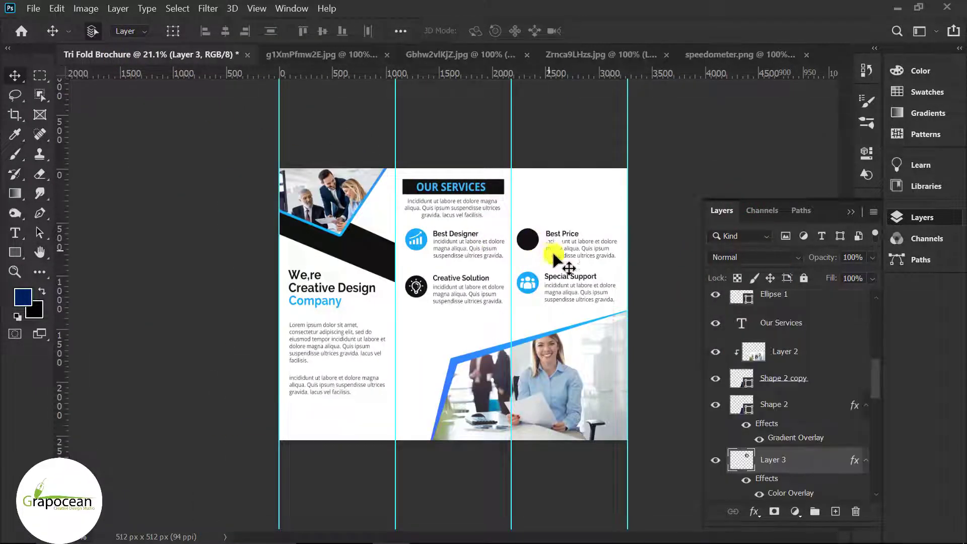
{"action": "left_click_drag", "start_coordinate": [801, 459], "coordinate": [832, 237]}
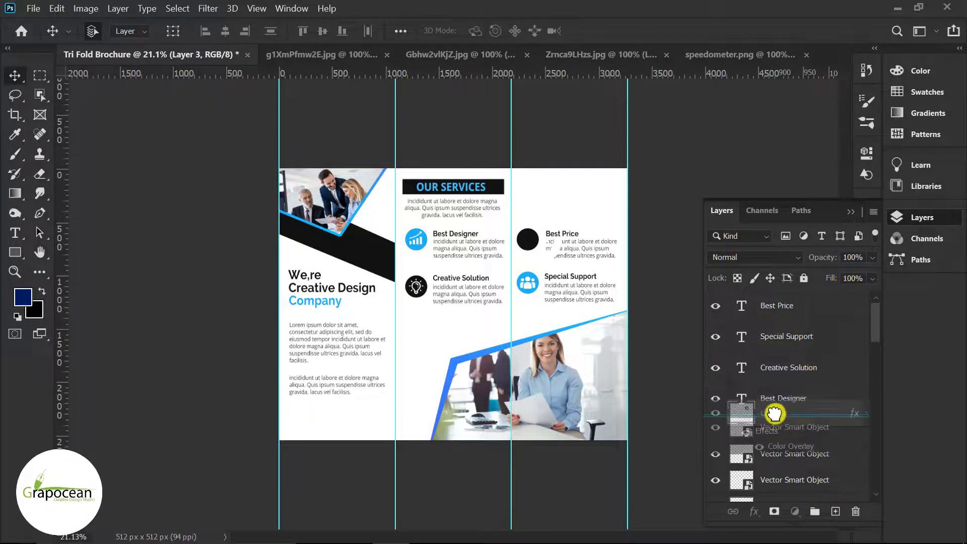
{"action": "left_click_drag", "start_coordinate": [832, 237], "coordinate": [771, 416]}
Scale the speedometer to about 29% and centre it on the Best Price circle.
{"action": "key", "text": "ctrl+t"}
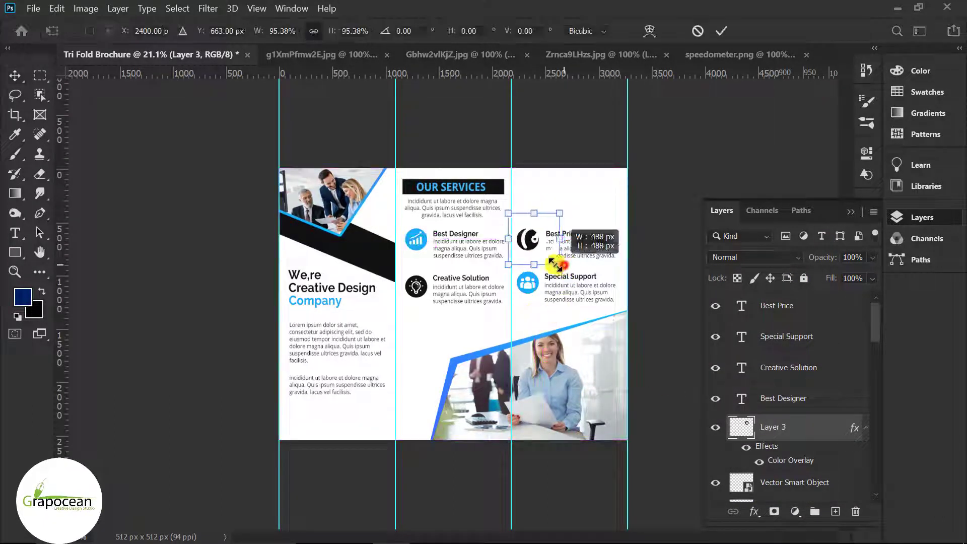
{"action": "left_click_drag", "start_coordinate": [554, 263], "coordinate": [544, 249]}
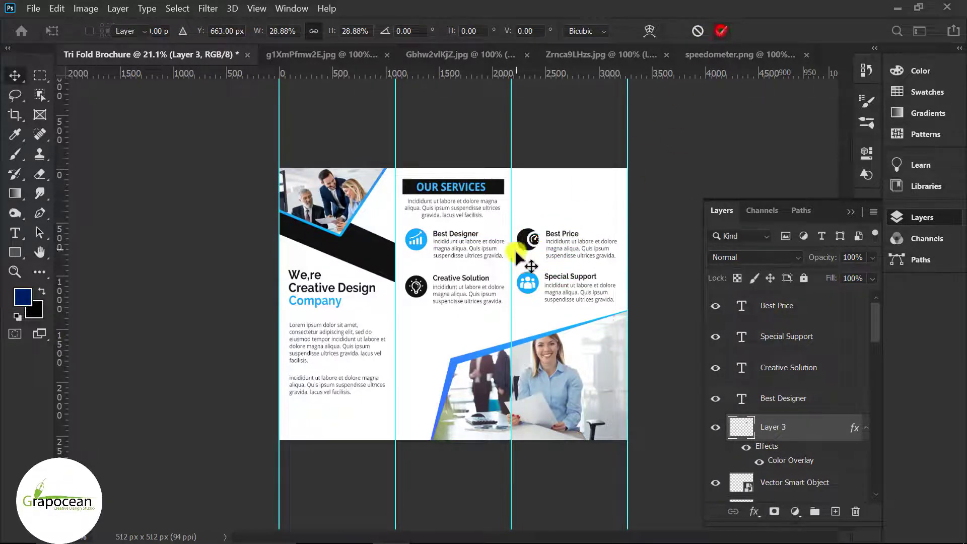
{"action": "key", "text": "Return"}
{"action": "scroll", "coordinate": [573, 219], "scroll_direction": "up", "scroll_amount": 3}
{"action": "left_click", "coordinate": [581, 202]}
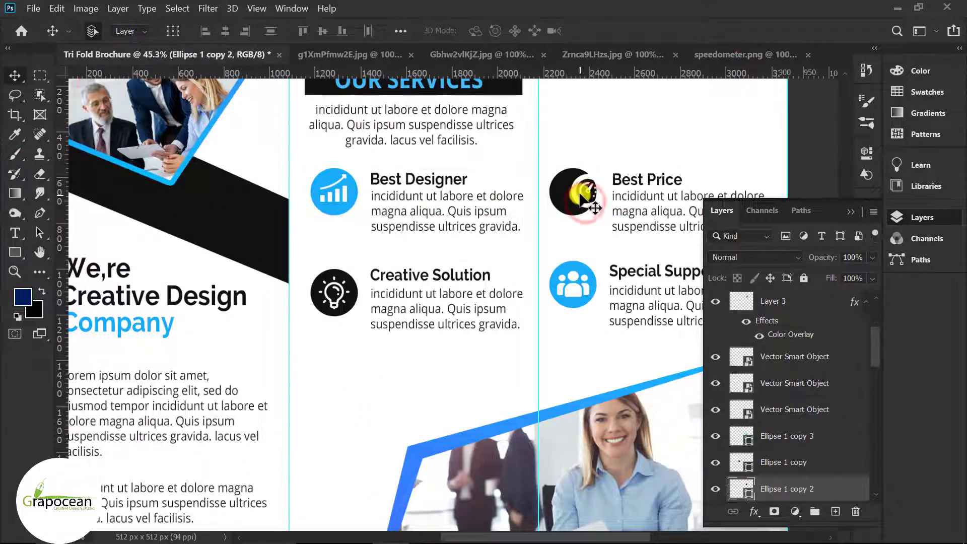
{"action": "left_click_drag", "start_coordinate": [576, 191], "coordinate": [562, 192]}
{"action": "scroll", "coordinate": [485, 288], "scroll_direction": "down", "scroll_amount": 3}
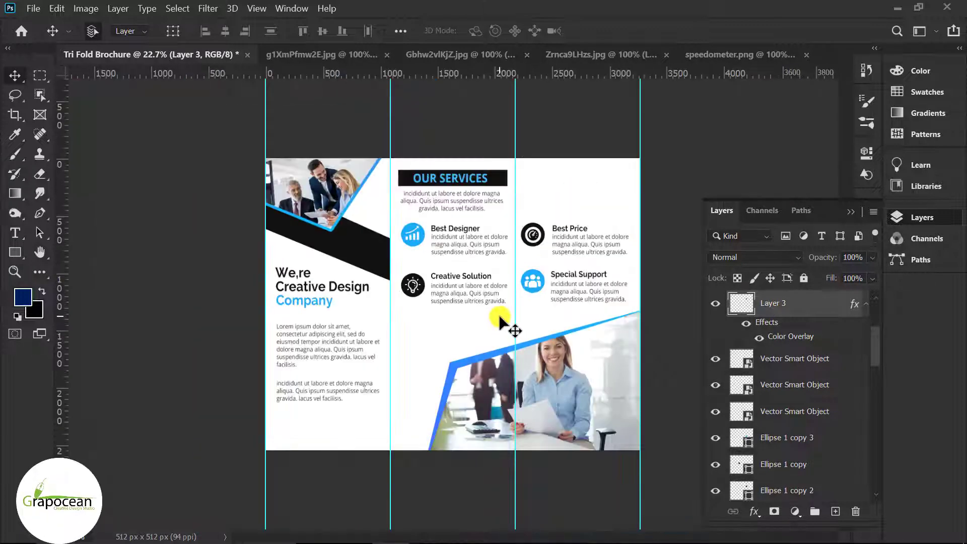
{"action": "scroll", "coordinate": [491, 316], "scroll_direction": "up", "scroll_amount": 2}
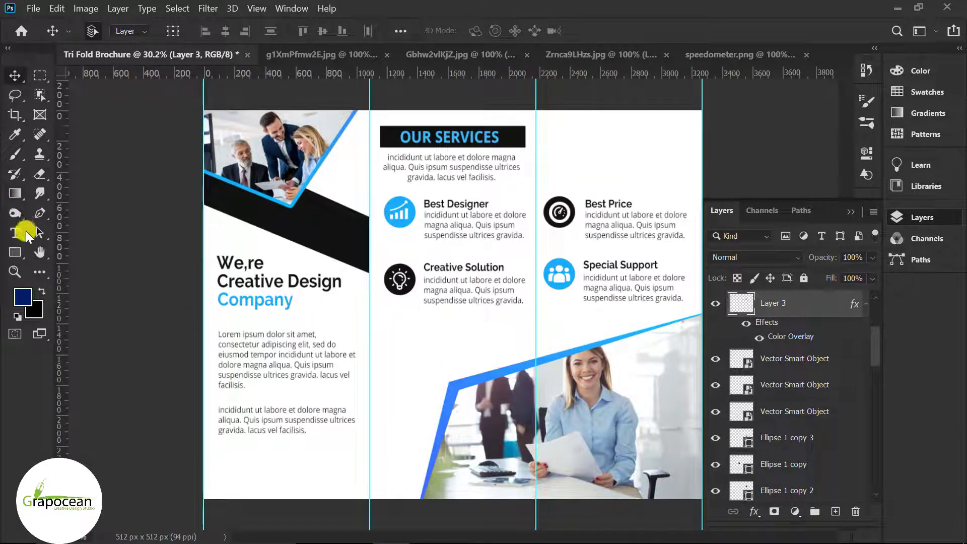
{"action": "left_click", "coordinate": [51, 251]}
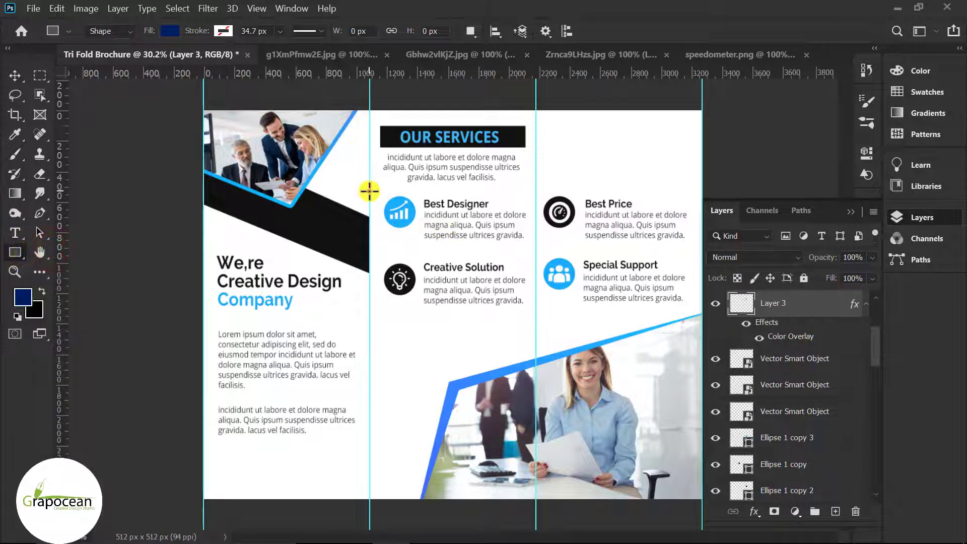
{"action": "left_click_drag", "start_coordinate": [369, 190], "coordinate": [704, 312]}
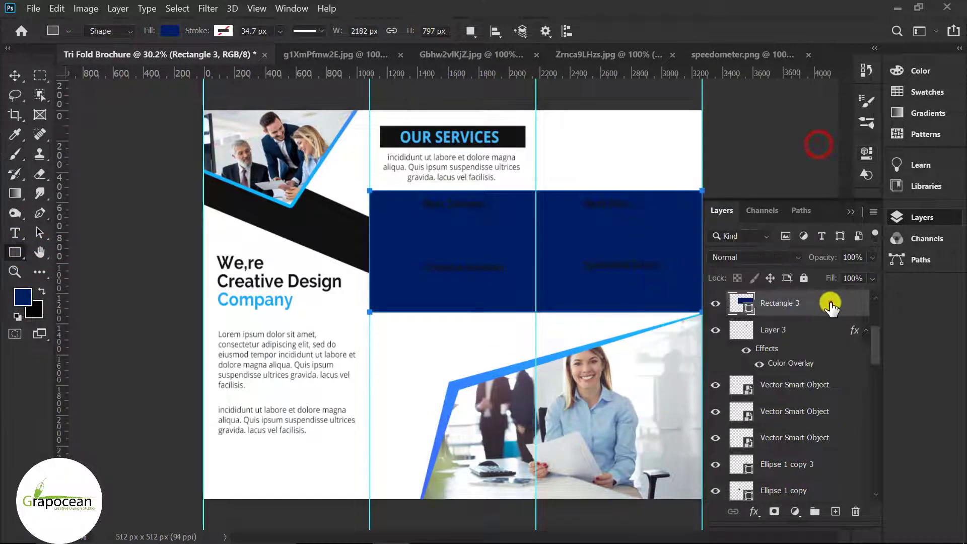
{"action": "left_click_drag", "start_coordinate": [830, 305], "coordinate": [820, 538]}
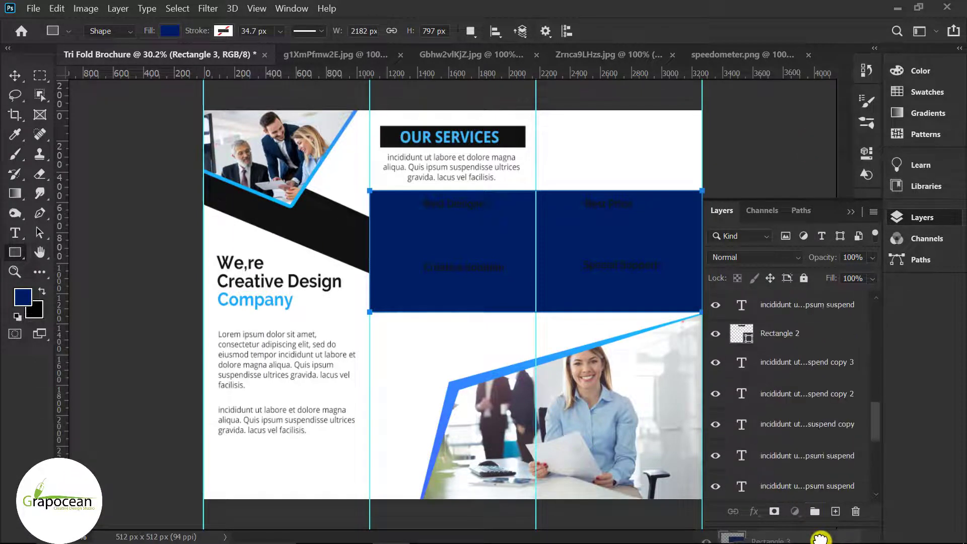
{"action": "left_click_drag", "start_coordinate": [820, 538], "coordinate": [801, 467]}
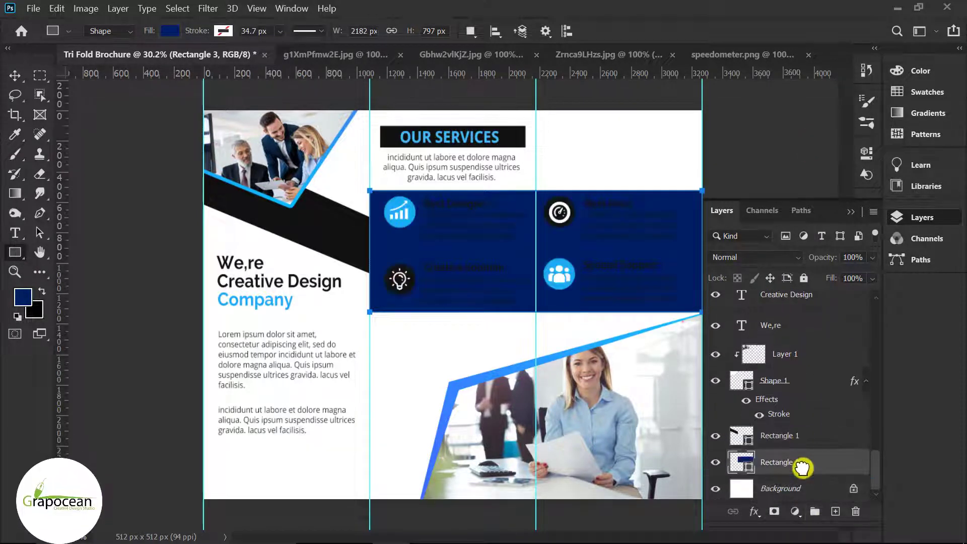
{"action": "double_click", "coordinate": [742, 463]}
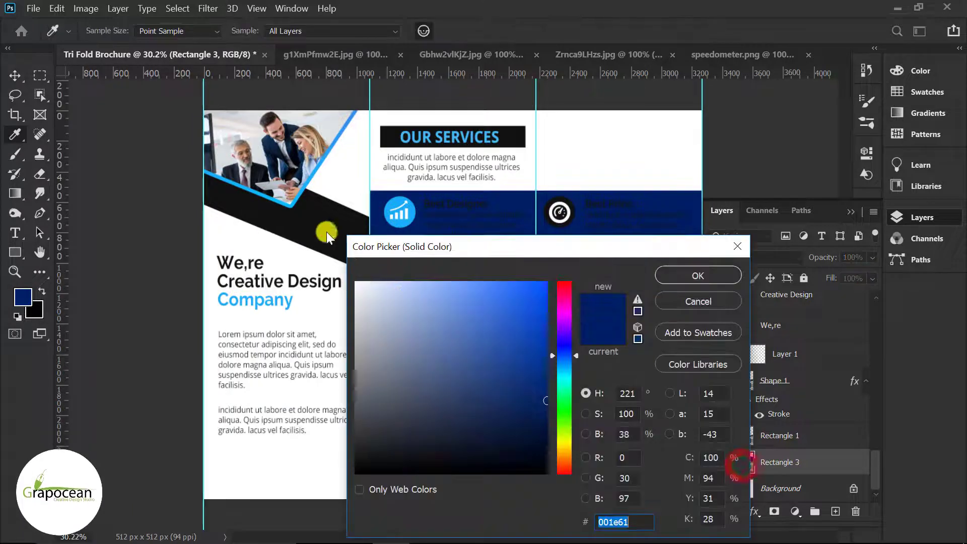
{"action": "left_click", "coordinate": [327, 228]}
{"action": "left_click", "coordinate": [702, 275]}
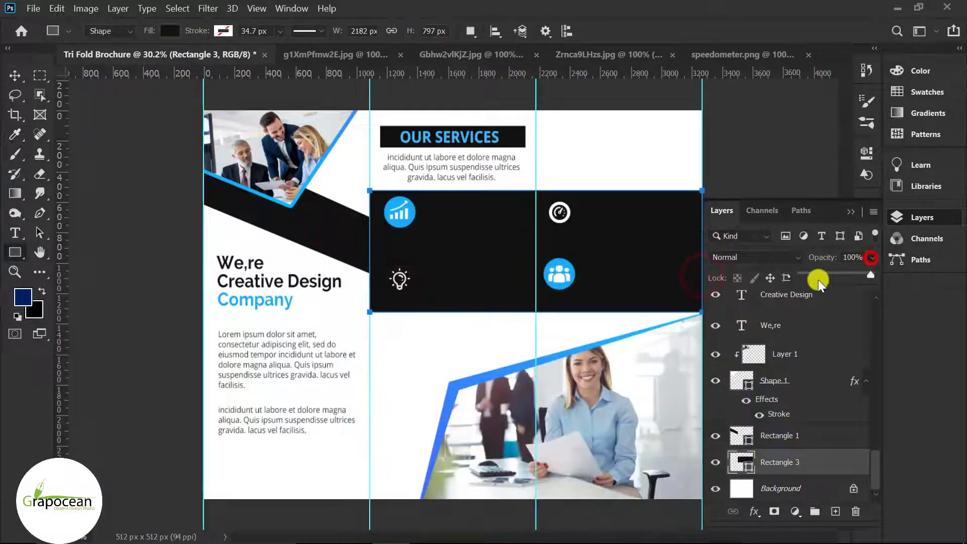
{"action": "left_click_drag", "start_coordinate": [818, 279], "coordinate": [806, 271]}
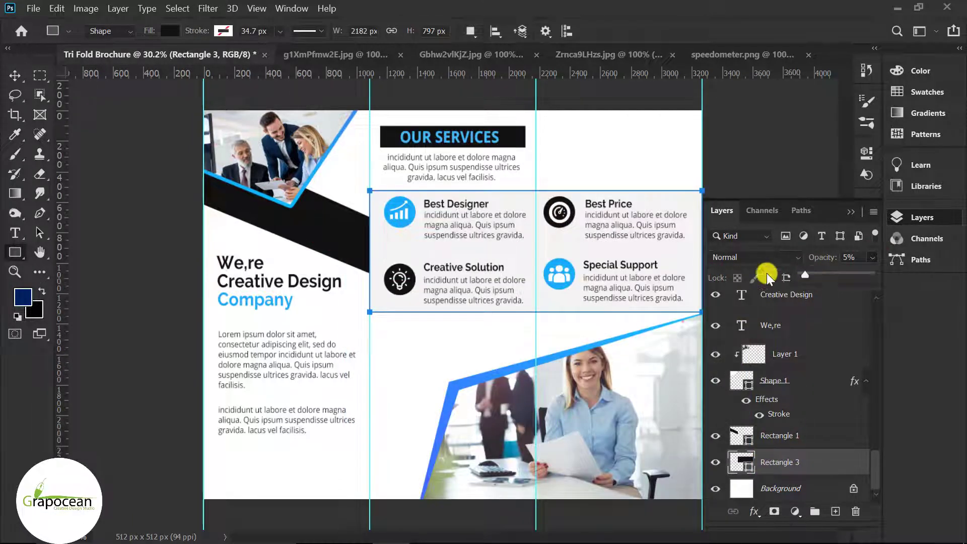
{"action": "left_click", "coordinate": [16, 76]}
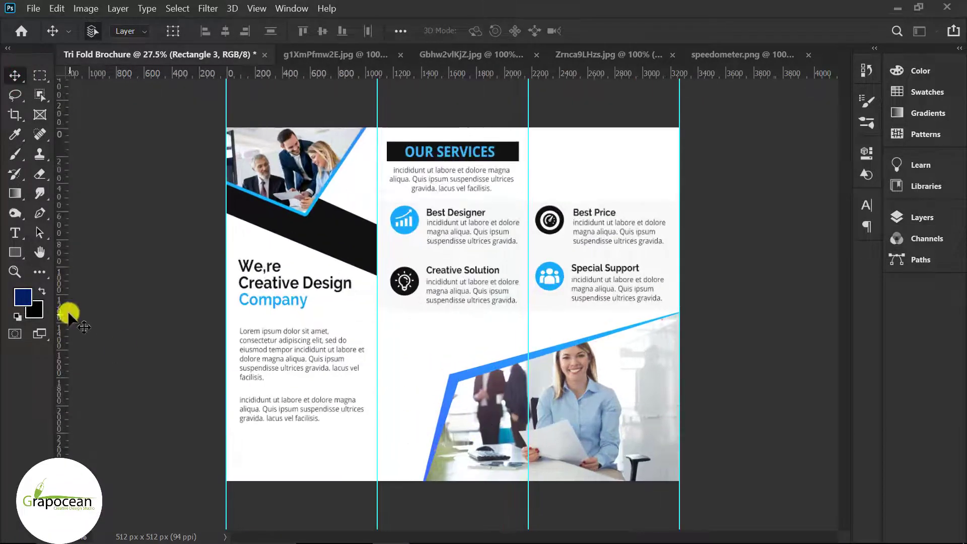
Draw a navy circle on the lower middle panel, above the Best Price layer.
{"action": "left_click", "coordinate": [15, 252]}
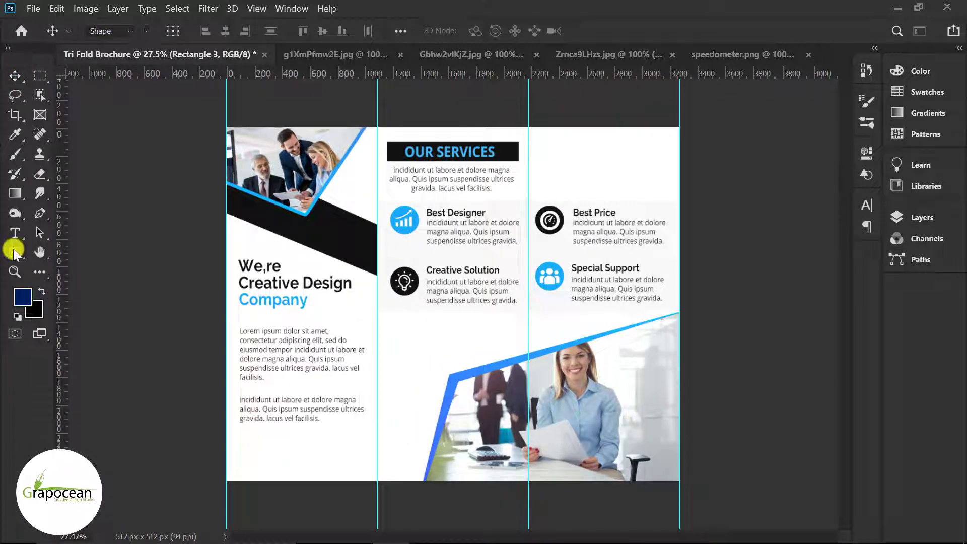
{"action": "left_click", "coordinate": [65, 282]}
{"action": "left_click", "coordinate": [929, 216]}
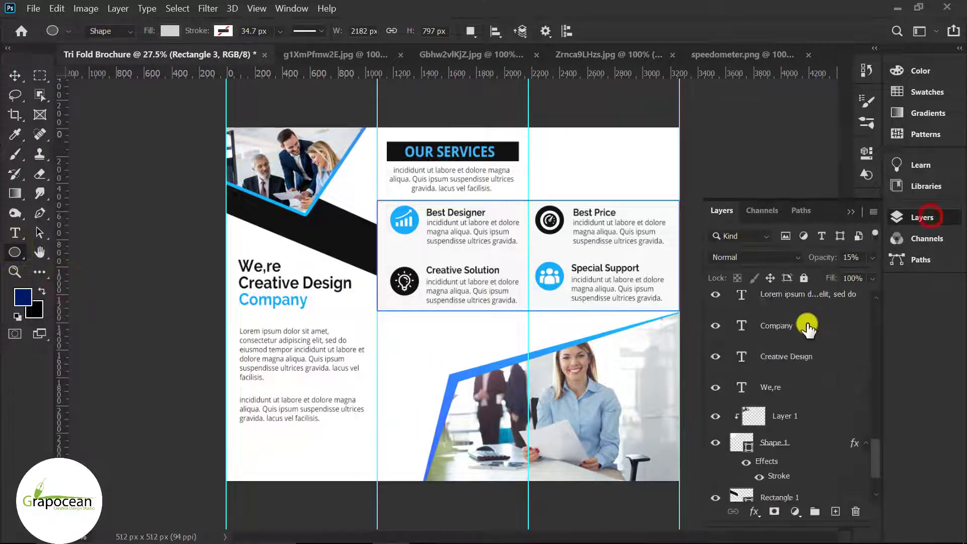
{"action": "scroll", "coordinate": [806, 352], "scroll_direction": "up", "scroll_amount": 3}
{"action": "scroll", "coordinate": [809, 325], "scroll_direction": "up", "scroll_amount": 3}
{"action": "left_click", "coordinate": [795, 308]}
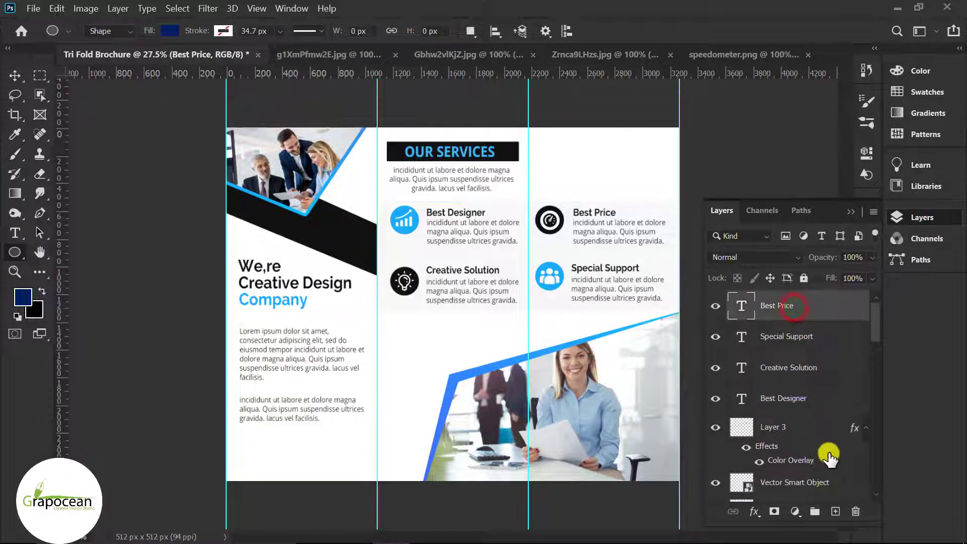
{"action": "left_click", "coordinate": [835, 511]}
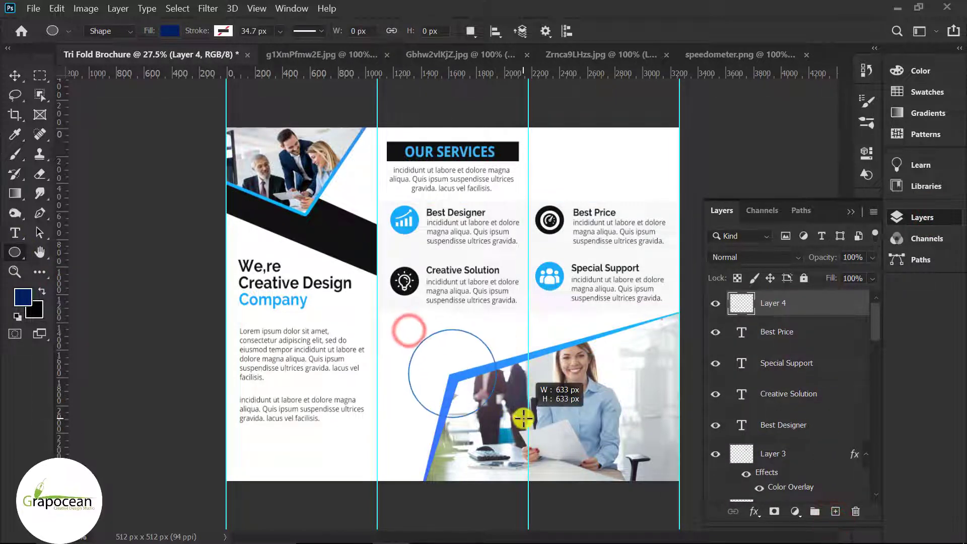
{"action": "left_click_drag", "start_coordinate": [407, 329], "coordinate": [496, 417]}
{"action": "left_click", "coordinate": [821, 147]}
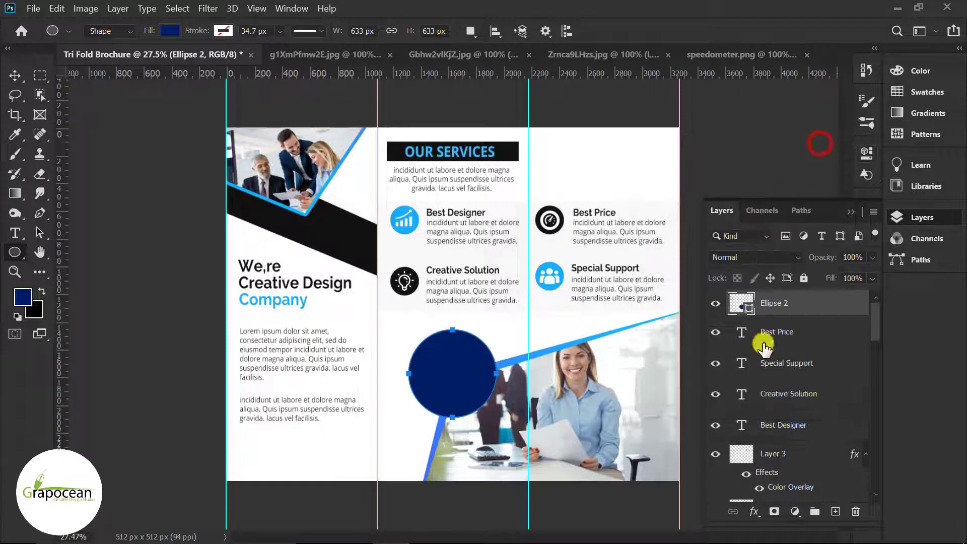
{"action": "left_click", "coordinate": [850, 207]}
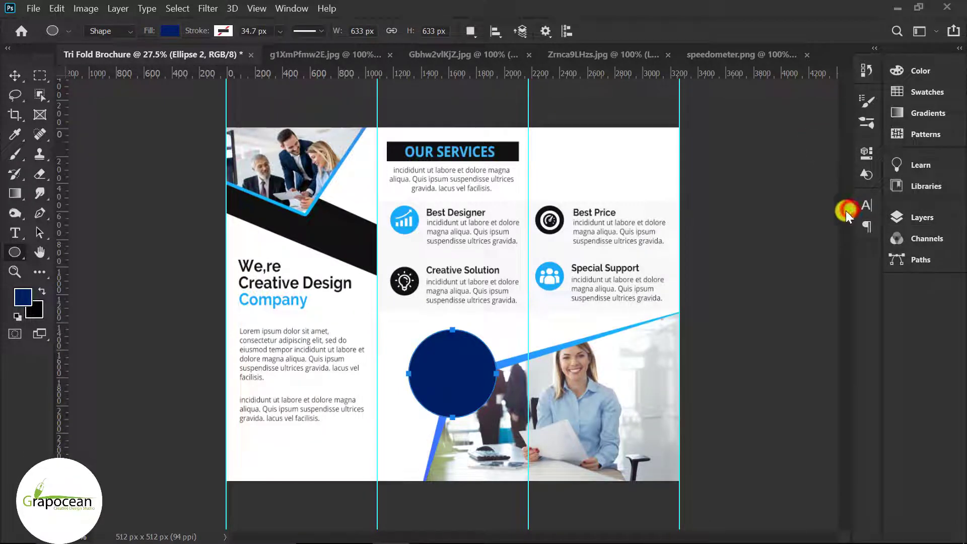
Bring the Gbhw2vlKjZ.jpg meeting photo into the brochure and clip it to the circle.
{"action": "left_click", "coordinate": [14, 76]}
{"action": "left_click", "coordinate": [638, 52]}
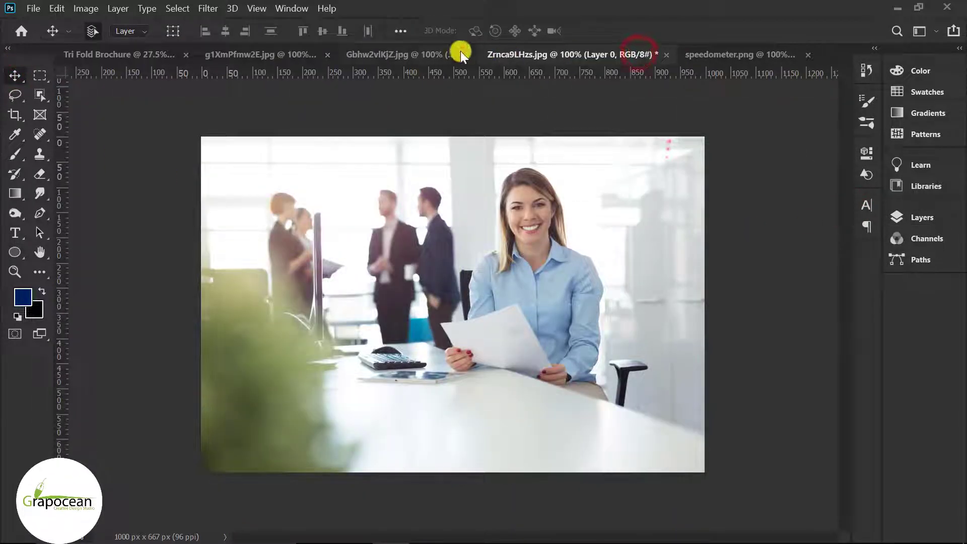
{"action": "left_click", "coordinate": [419, 52]}
{"action": "left_click", "coordinate": [939, 218]}
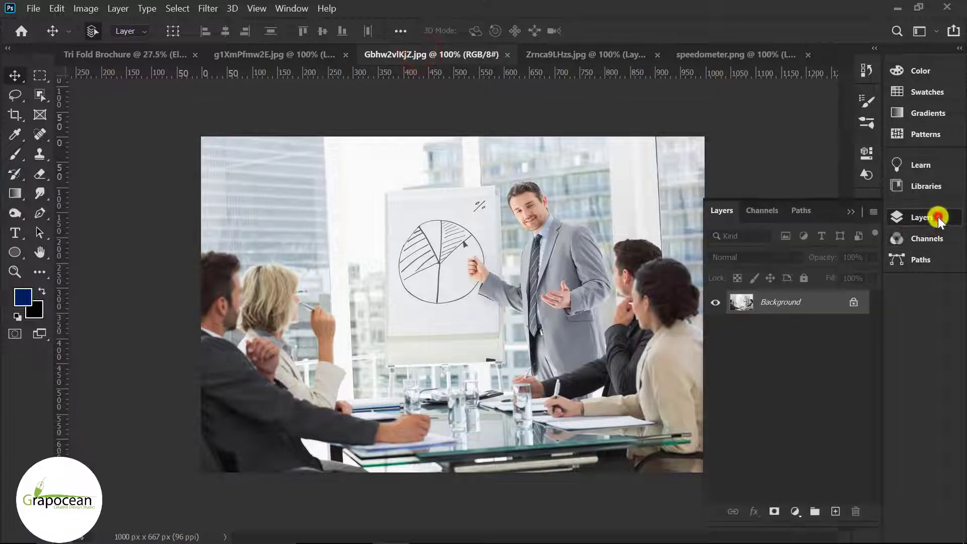
{"action": "left_click", "coordinate": [854, 305]}
{"action": "mouse_move", "coordinate": [524, 197]}
{"action": "left_mouse_down"}
{"action": "mouse_move", "coordinate": [143, 58]}
{"action": "mouse_move", "coordinate": [447, 367]}
{"action": "left_mouse_up"}
{"action": "right_click", "coordinate": [798, 302]}
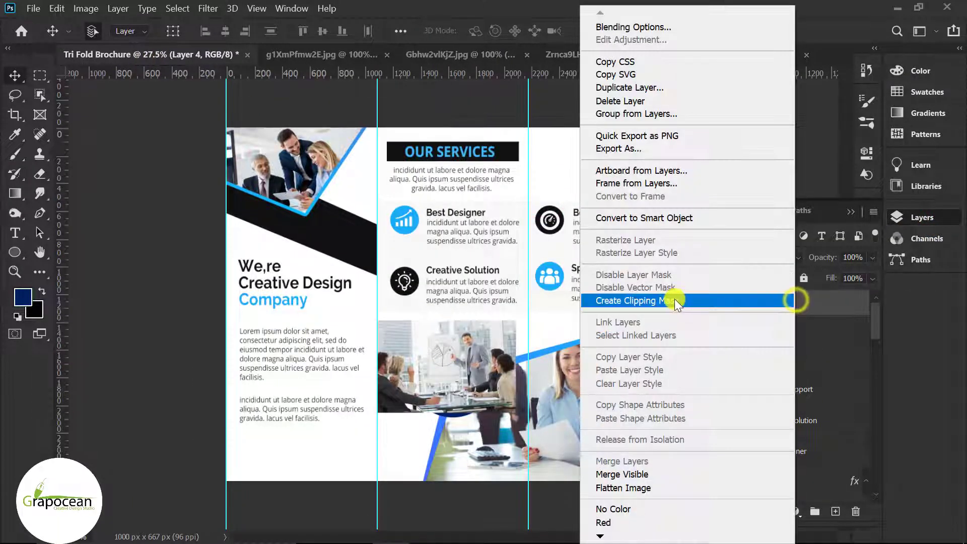
{"action": "left_click", "coordinate": [675, 299]}
Resize and reposition the clipped photo so it fills the circle.
{"action": "key", "text": "ctrl+t"}
{"action": "left_click_drag", "start_coordinate": [527, 409], "coordinate": [579, 444], "text": "alt"}
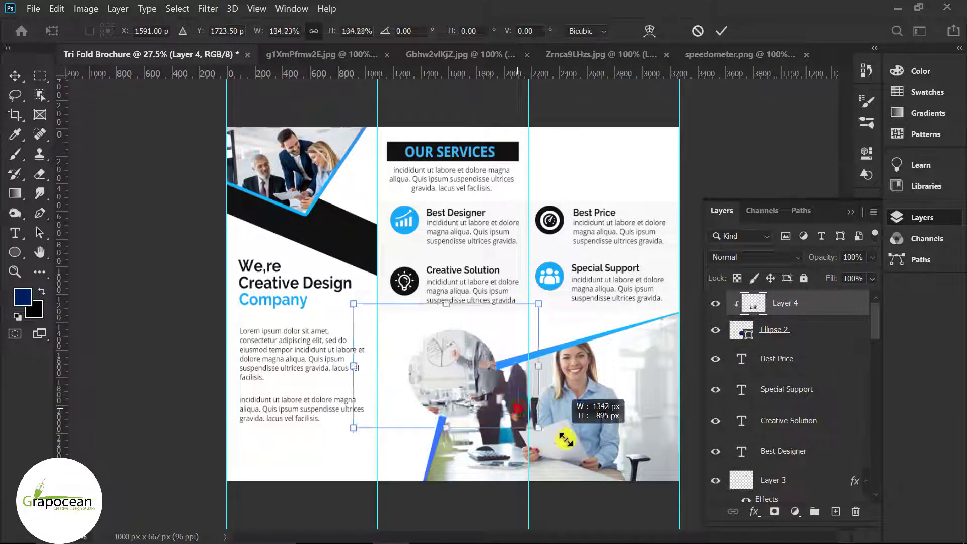
{"action": "left_click_drag", "start_coordinate": [440, 389], "coordinate": [417, 403]}
{"action": "mouse_move", "coordinate": [553, 444]}
{"action": "left_mouse_down"}
{"action": "mouse_move", "coordinate": [529, 442]}
{"action": "mouse_move", "coordinate": [547, 457]}
{"action": "mouse_move", "coordinate": [522, 445]}
{"action": "left_mouse_up"}
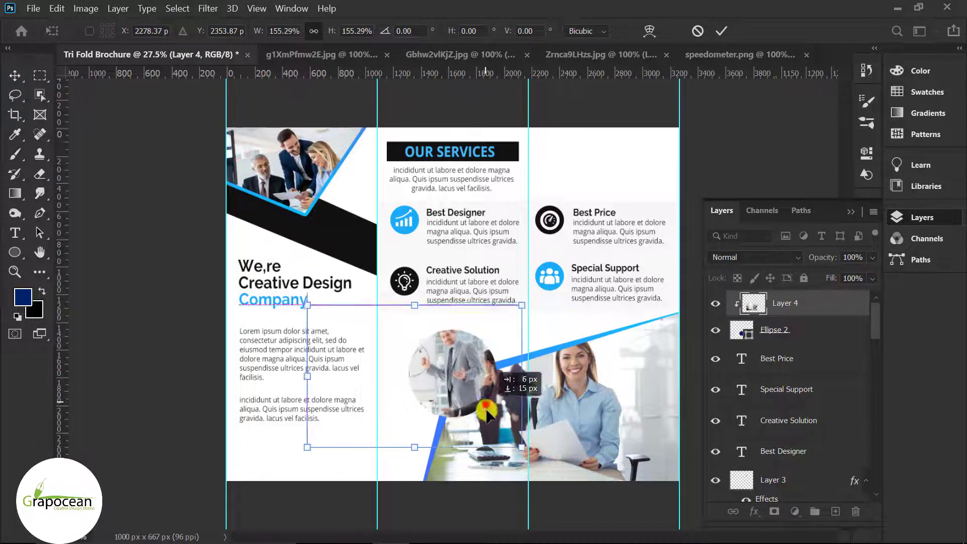
{"action": "left_click_drag", "start_coordinate": [487, 404], "coordinate": [487, 413]}
{"action": "left_click", "coordinate": [722, 30]}
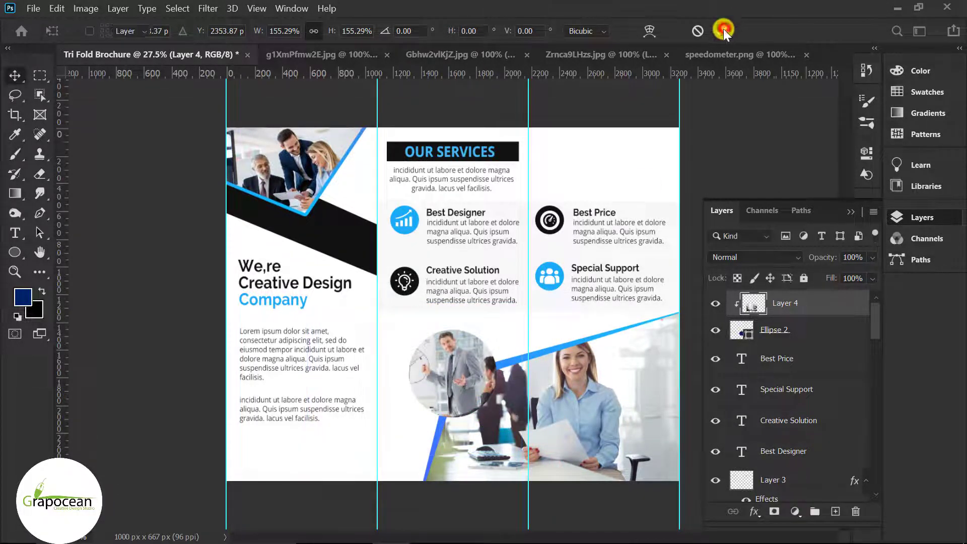
Add a white 48 px outside Stroke layer style to the circle.
{"action": "left_click", "coordinate": [805, 330]}
{"action": "right_click", "coordinate": [806, 331]}
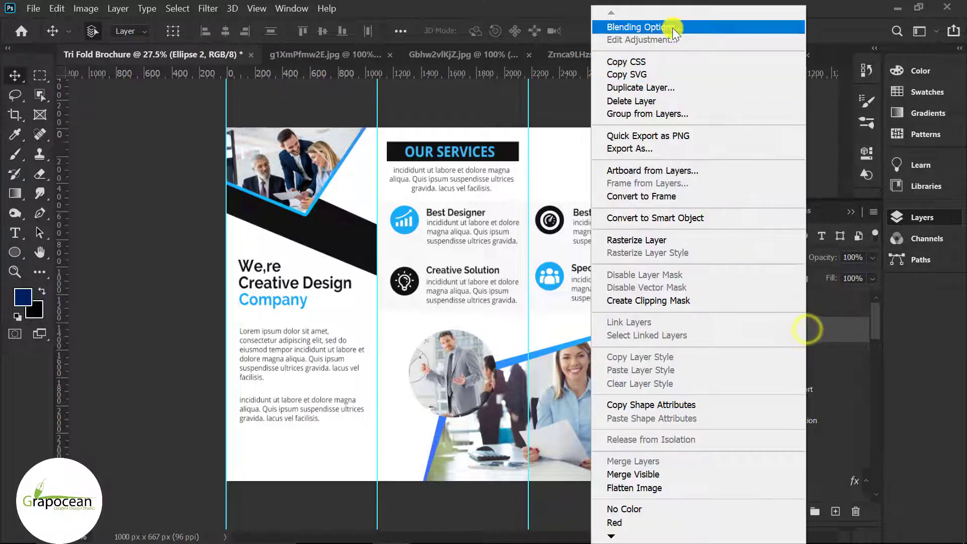
{"action": "left_click", "coordinate": [672, 27]}
{"action": "left_click", "coordinate": [233, 303]}
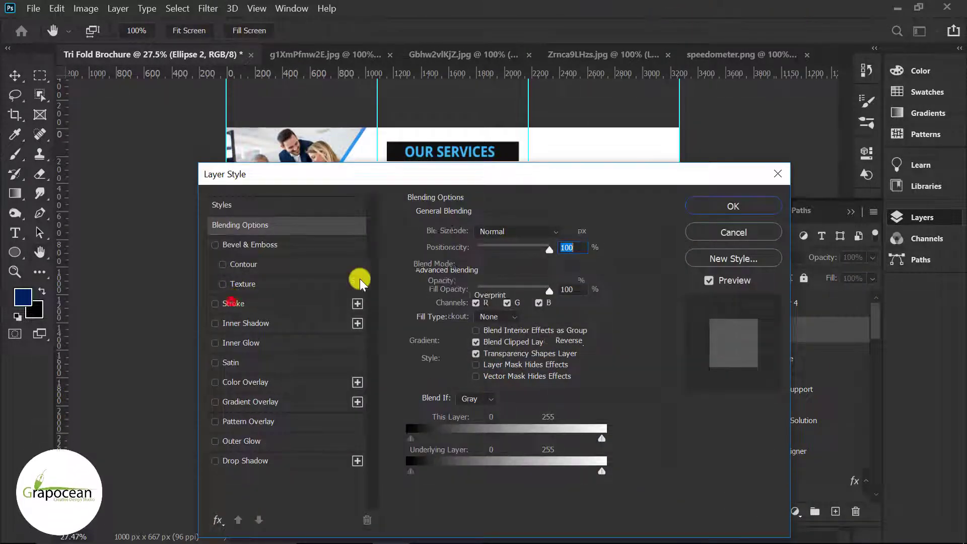
{"action": "left_click", "coordinate": [495, 318]}
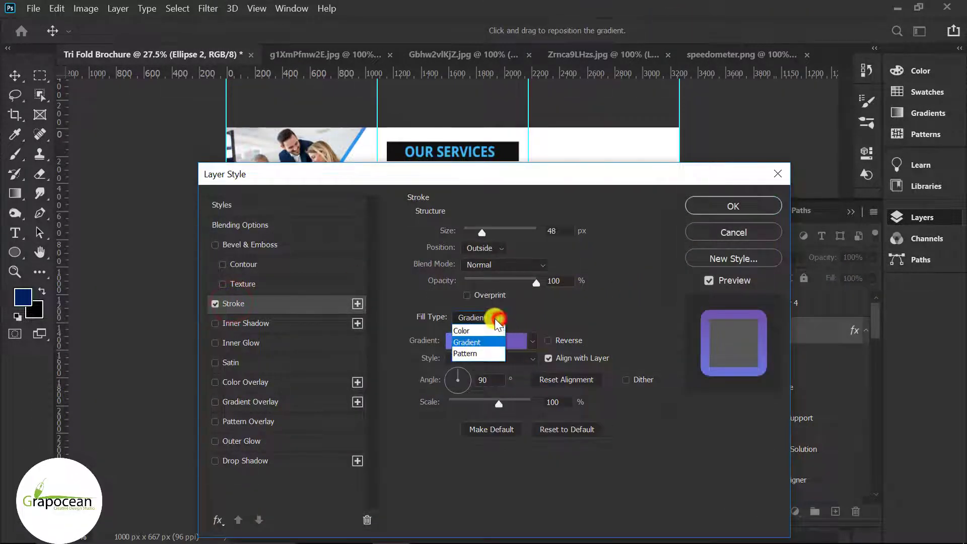
{"action": "mouse_move", "coordinate": [525, 179]}
{"action": "left_mouse_down"}
{"action": "mouse_move", "coordinate": [965, 216]}
{"action": "mouse_move", "coordinate": [900, 190]}
{"action": "left_mouse_up"}
{"action": "mouse_move", "coordinate": [820, 189]}
{"action": "left_mouse_down"}
{"action": "mouse_move", "coordinate": [965, 397]}
{"action": "mouse_move", "coordinate": [532, 353]}
{"action": "left_mouse_up"}
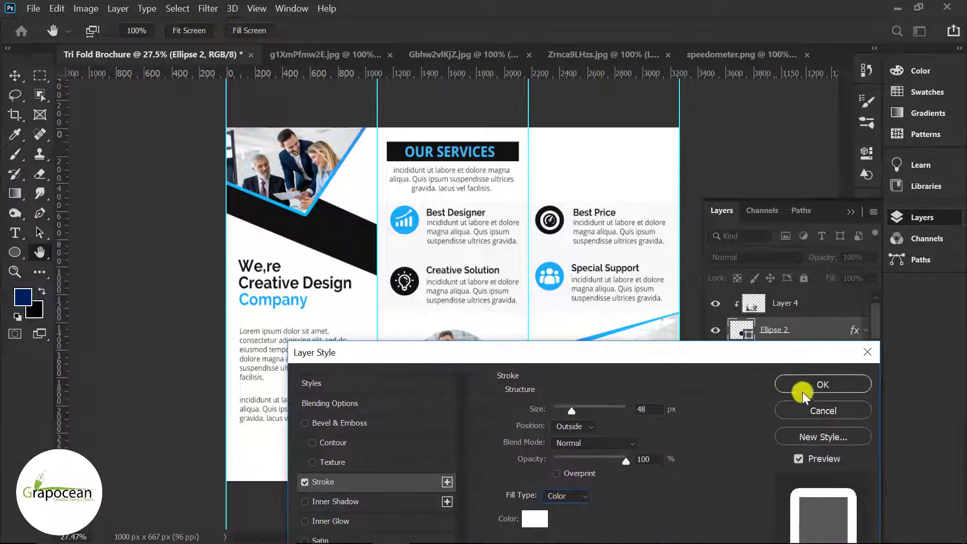
{"action": "left_click", "coordinate": [805, 388]}
{"action": "key", "text": "ctrl+minus"}
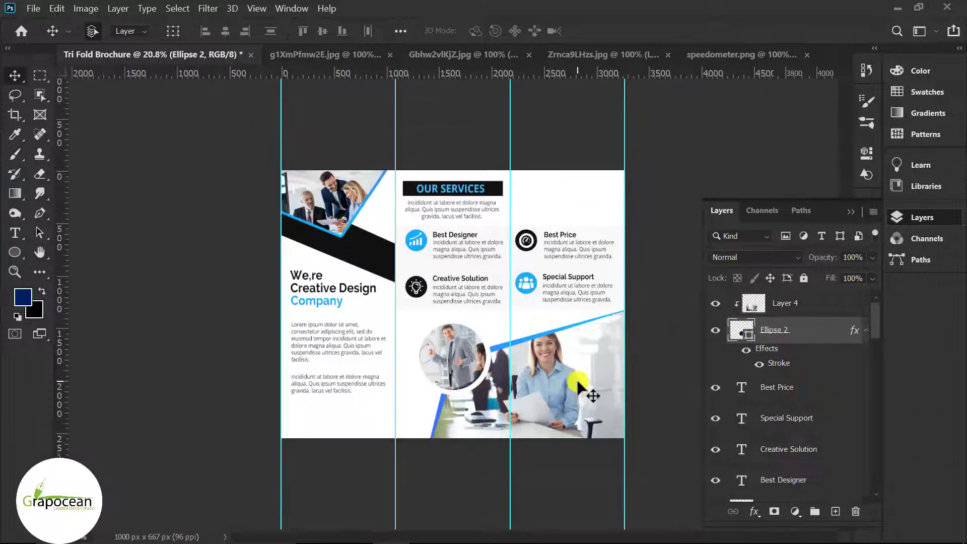
Draw a rectangle bar along the bottom and move its layer below Rectangle 1.
{"action": "right_click", "coordinate": [15, 252]}
{"action": "left_click", "coordinate": [75, 249]}
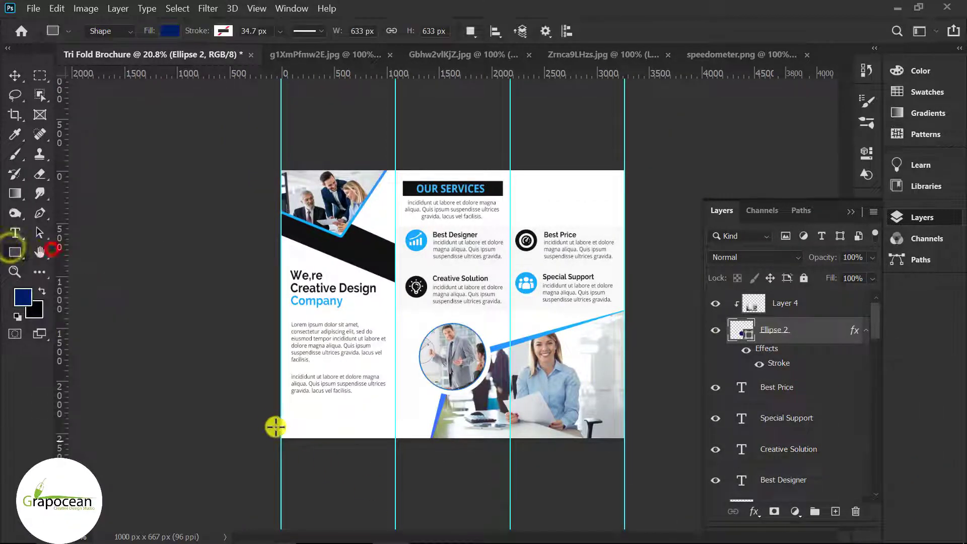
{"action": "left_click_drag", "start_coordinate": [383, 445], "coordinate": [439, 445]}
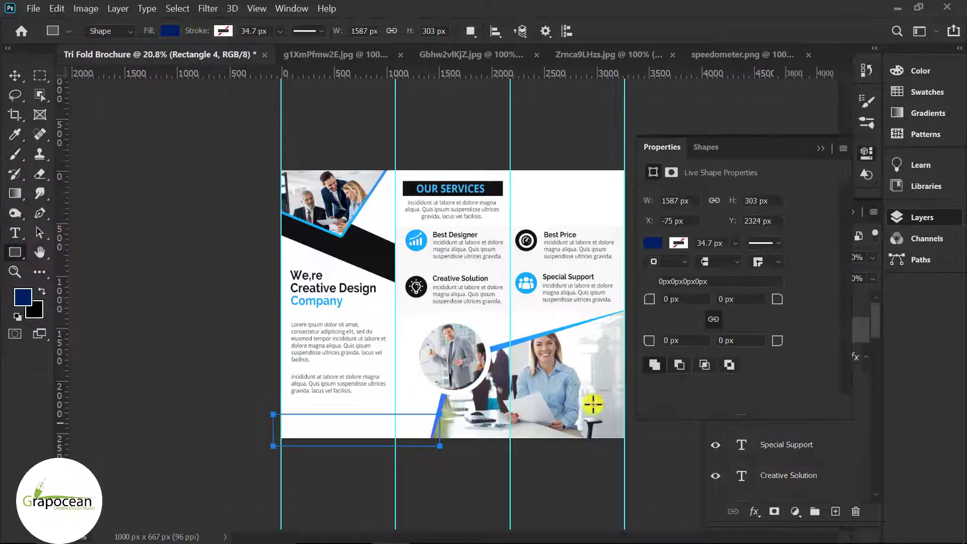
{"action": "left_click", "coordinate": [820, 148]}
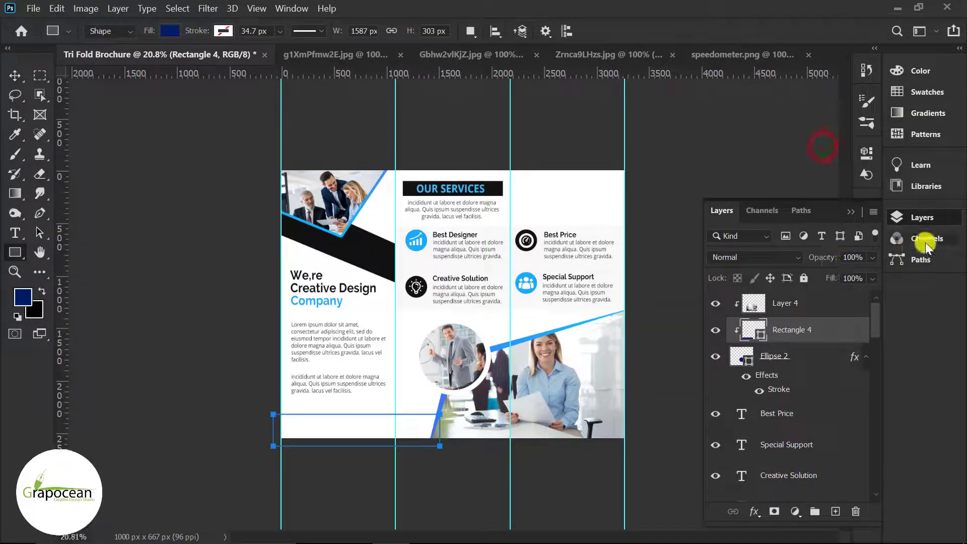
{"action": "left_click_drag", "start_coordinate": [838, 346], "coordinate": [801, 539]}
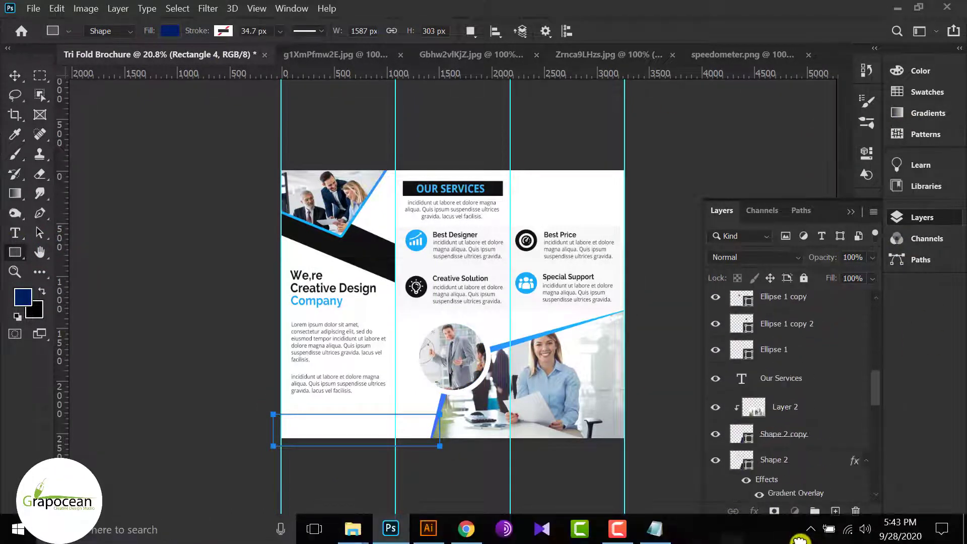
{"action": "left_click_drag", "start_coordinate": [801, 539], "coordinate": [786, 458]}
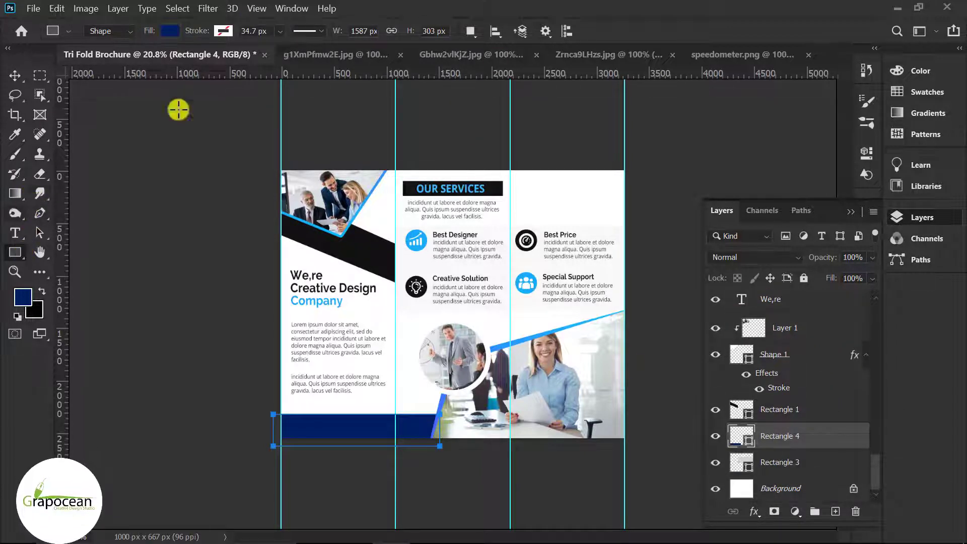
Set the bottom bar's fill colour to black.
{"action": "left_click", "coordinate": [170, 31]}
{"action": "left_click", "coordinate": [96, 111]}
{"action": "left_click", "coordinate": [15, 75]}
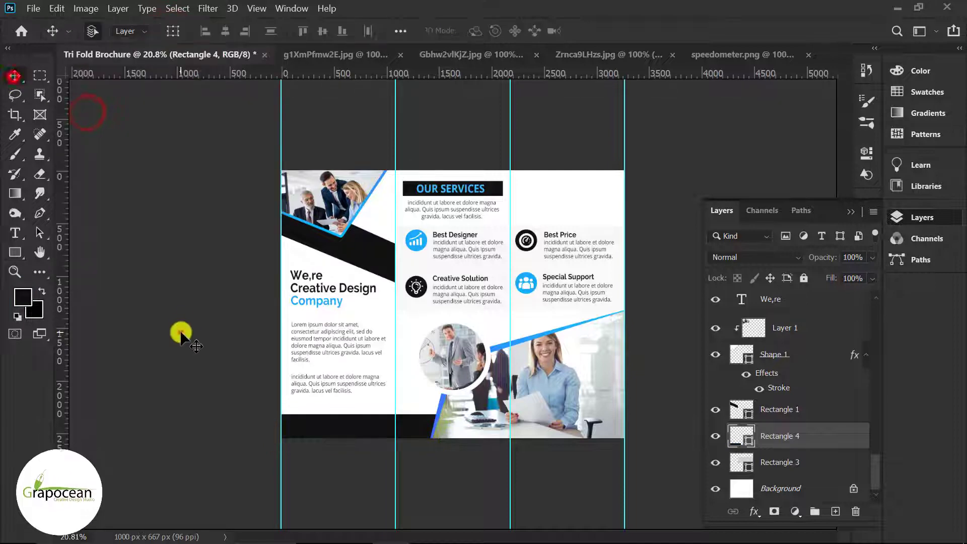
{"action": "left_click", "coordinate": [180, 333]}
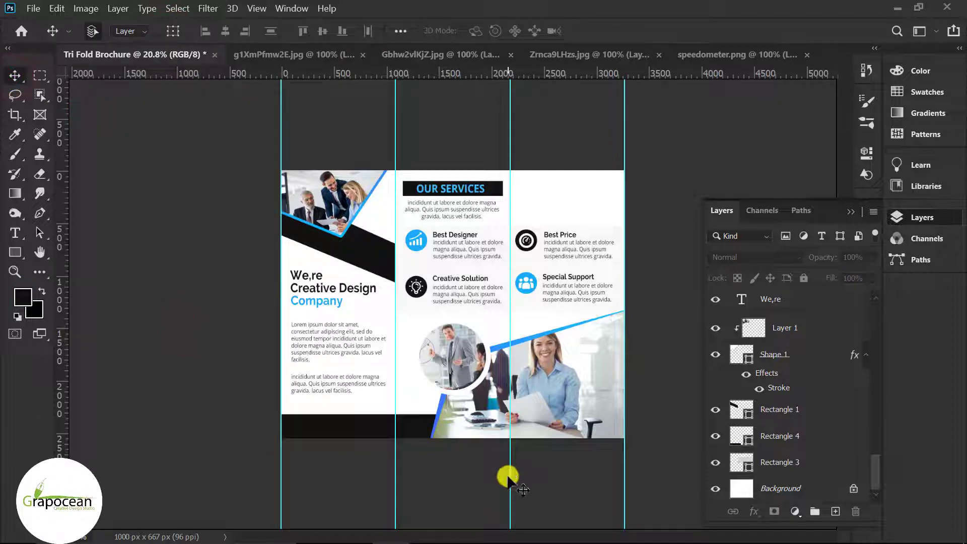
{"action": "scroll", "coordinate": [319, 464], "scroll_direction": "up", "scroll_amount": 2}
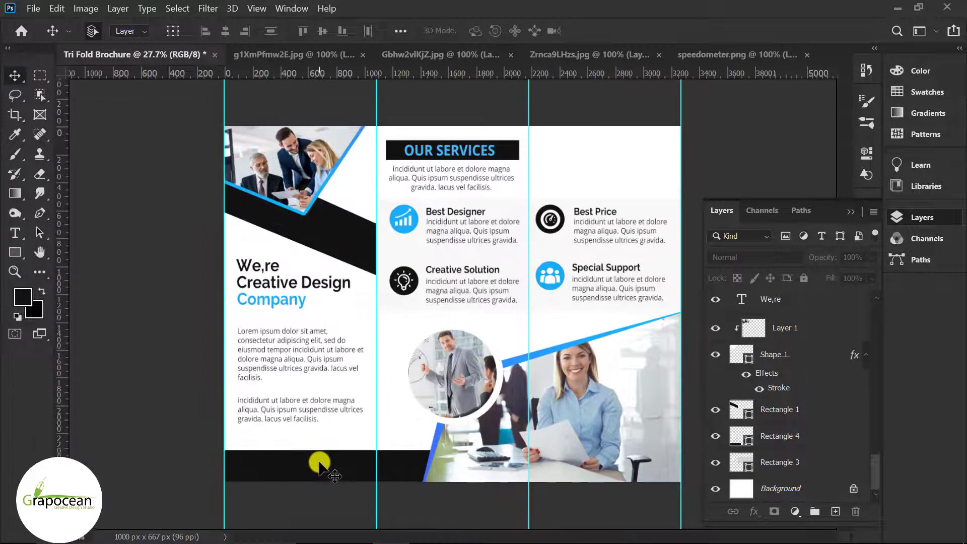
{"action": "left_click", "coordinate": [15, 232]}
{"action": "left_click", "coordinate": [561, 168]}
{"action": "type", "text": "ww"}
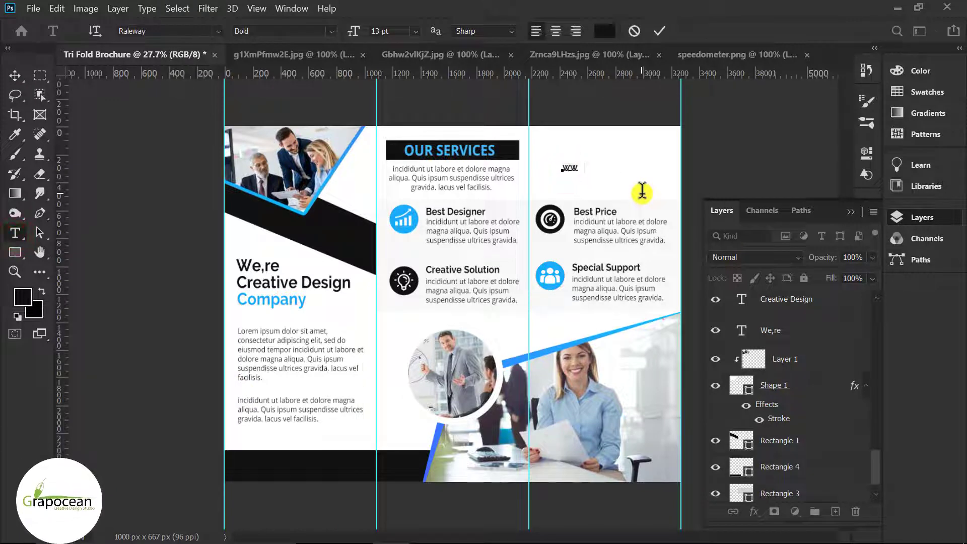
{"action": "type", "text": "m"}
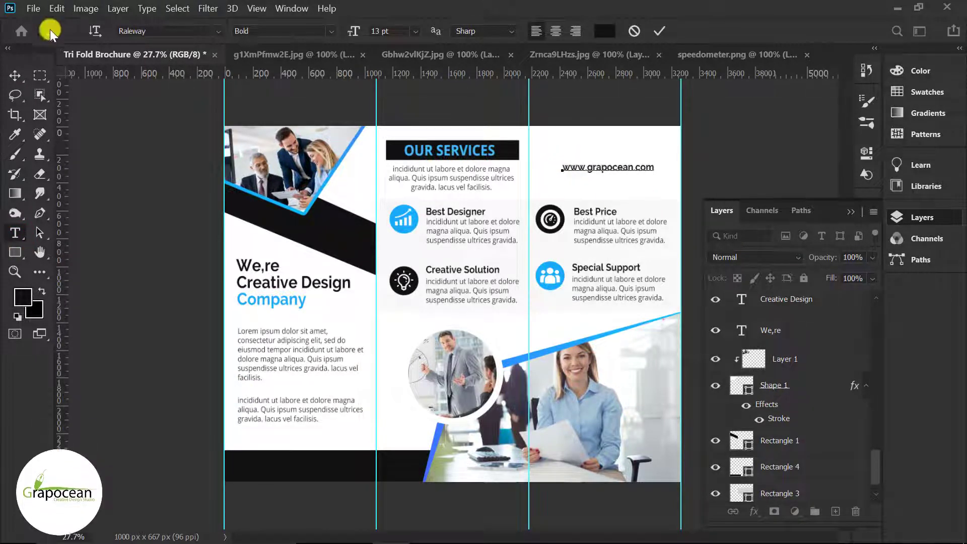
{"action": "left_click", "coordinate": [15, 75]}
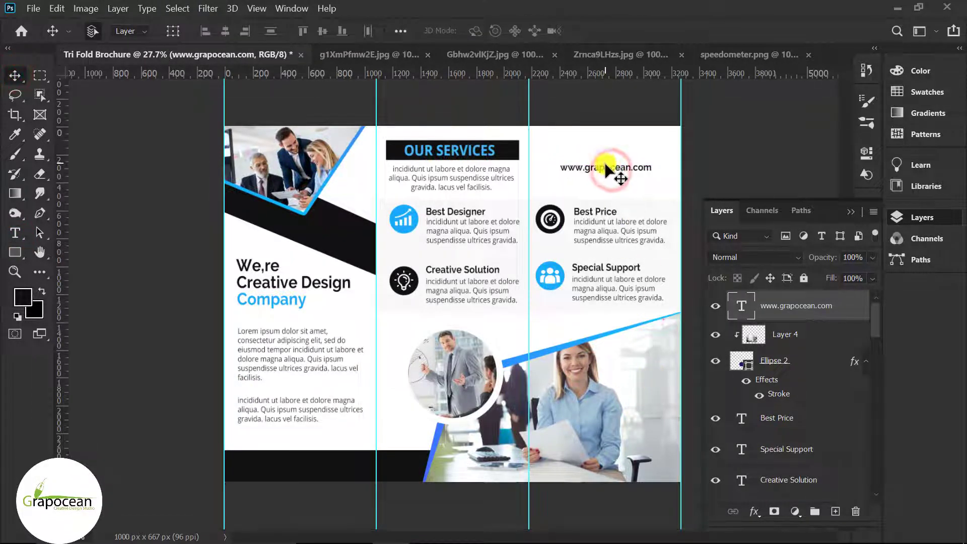
{"action": "mouse_move", "coordinate": [607, 168]}
{"action": "left_mouse_down"}
{"action": "mouse_move", "coordinate": [633, 215]}
{"action": "mouse_move", "coordinate": [626, 464]}
{"action": "mouse_move", "coordinate": [648, 324]}
{"action": "mouse_move", "coordinate": [501, 320]}
{"action": "mouse_move", "coordinate": [401, 450]}
{"action": "mouse_move", "coordinate": [346, 406]}
{"action": "mouse_move", "coordinate": [391, 323]}
{"action": "left_mouse_up"}
Make the website text white and move it into the bottom black bar.
{"action": "left_click", "coordinate": [14, 232]}
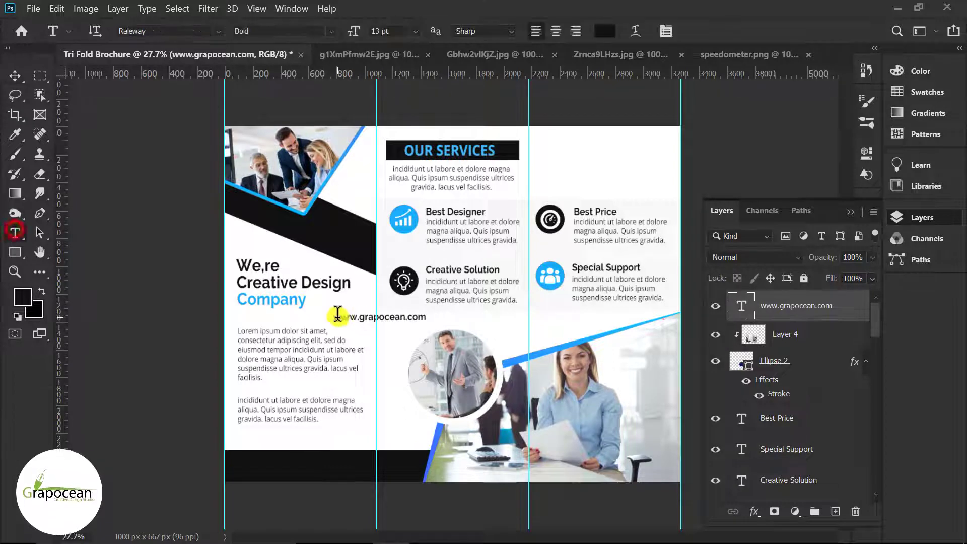
{"action": "left_click", "coordinate": [604, 32]}
{"action": "left_click", "coordinate": [906, 274]}
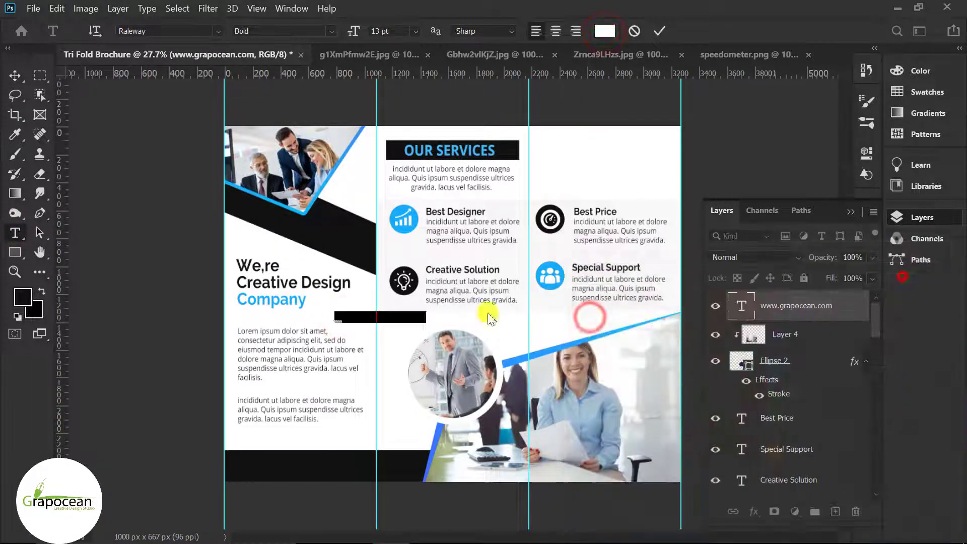
{"action": "left_click", "coordinate": [15, 75]}
{"action": "left_click_drag", "start_coordinate": [326, 285], "coordinate": [324, 466]}
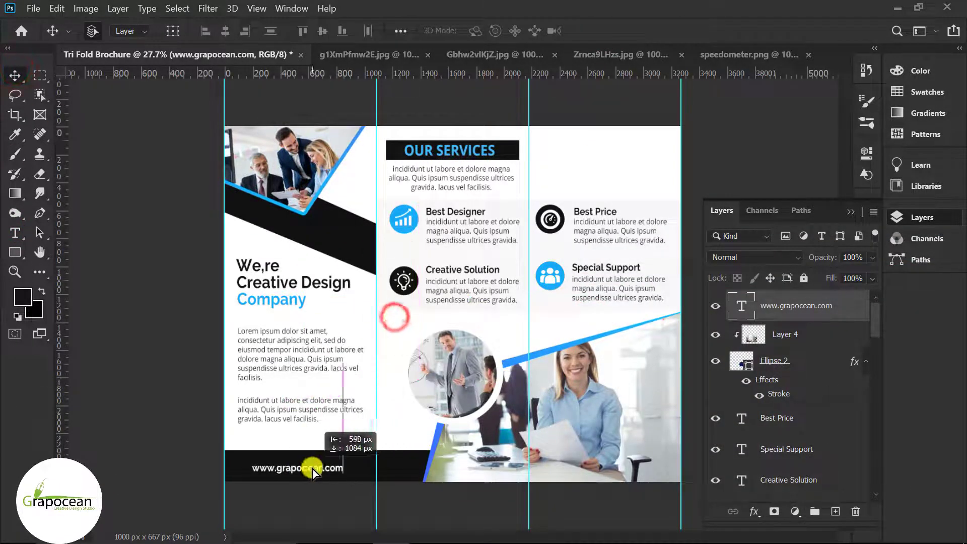
{"action": "scroll", "coordinate": [492, 496], "scroll_direction": "down", "scroll_amount": 3}
Open the qr code image from the Desktop's Id Card folder.
{"action": "key", "text": "ctrl+0"}
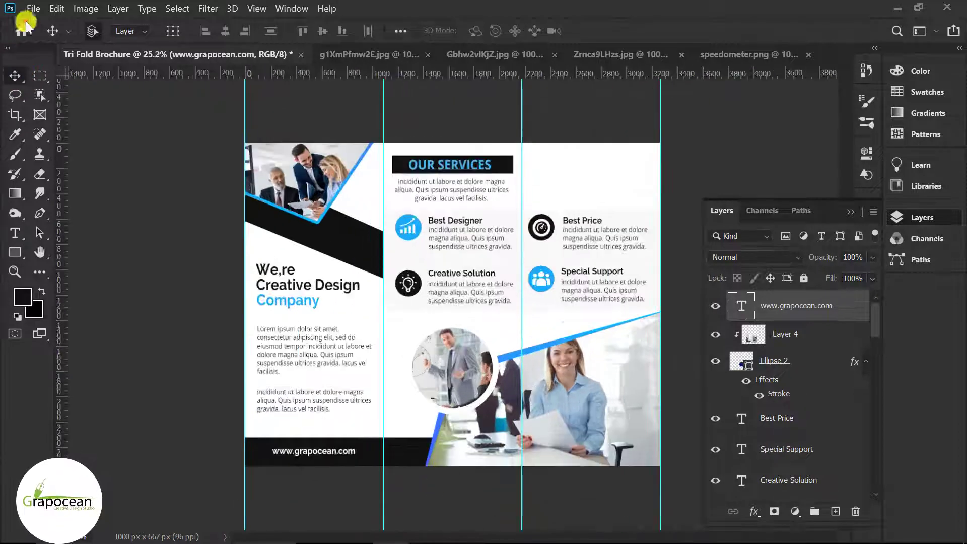
{"action": "left_click", "coordinate": [33, 9]}
{"action": "key", "text": "Escape"}
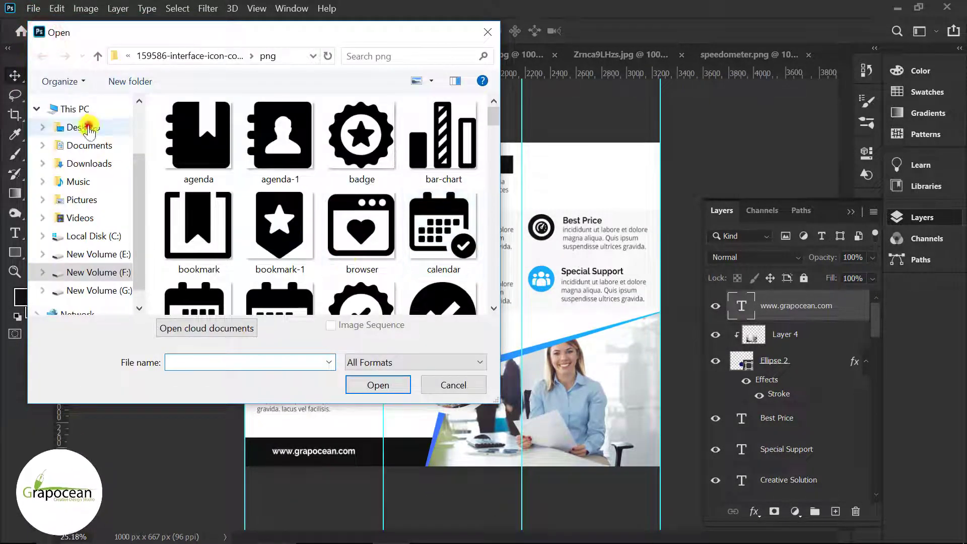
{"action": "left_click", "coordinate": [80, 127]}
{"action": "double_click", "coordinate": [379, 148]}
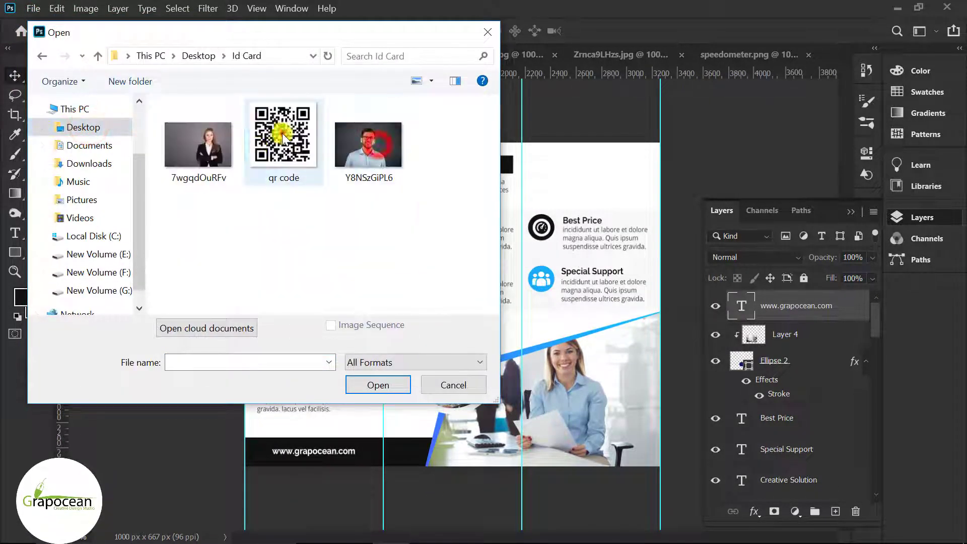
{"action": "left_click", "coordinate": [392, 386]}
Bring the QR code into the brochure, resize it, and place it bottom-right of the right panel.
{"action": "left_click", "coordinate": [848, 302]}
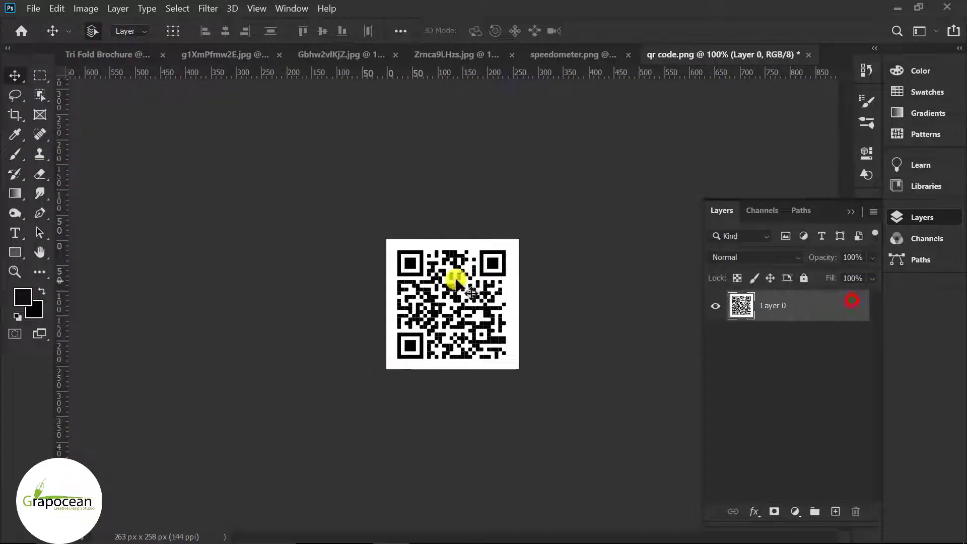
{"action": "left_click_drag", "start_coordinate": [443, 276], "coordinate": [589, 199]}
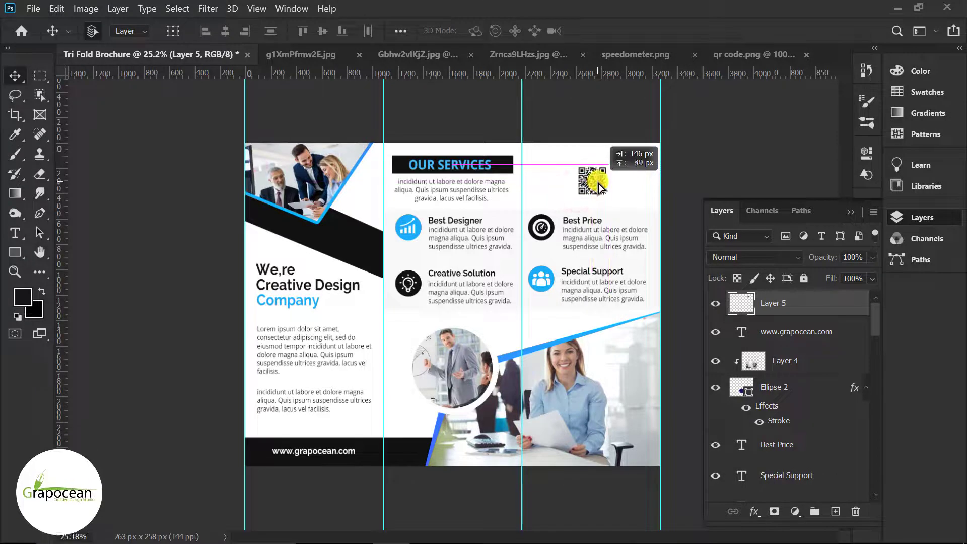
{"action": "left_click_drag", "start_coordinate": [599, 188], "coordinate": [604, 186]}
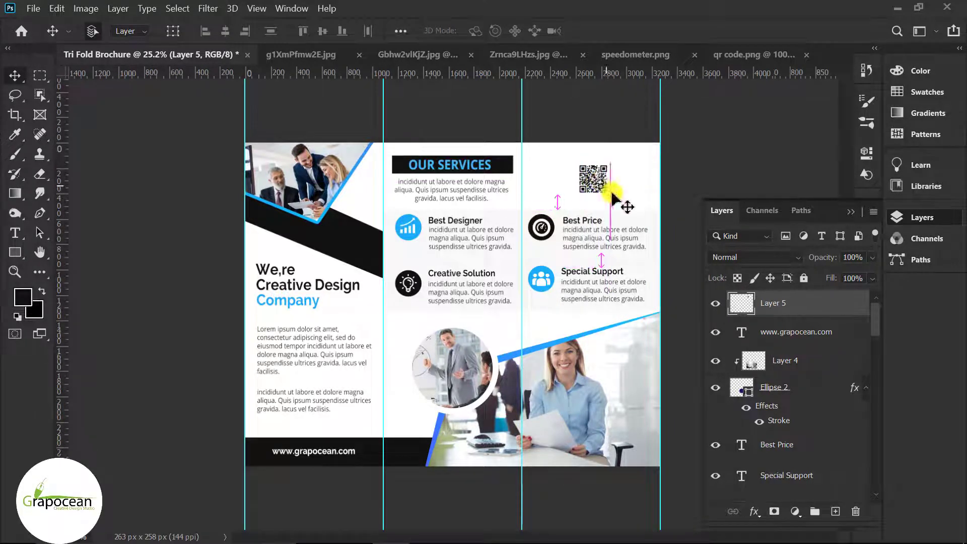
{"action": "key", "text": "ctrl+t"}
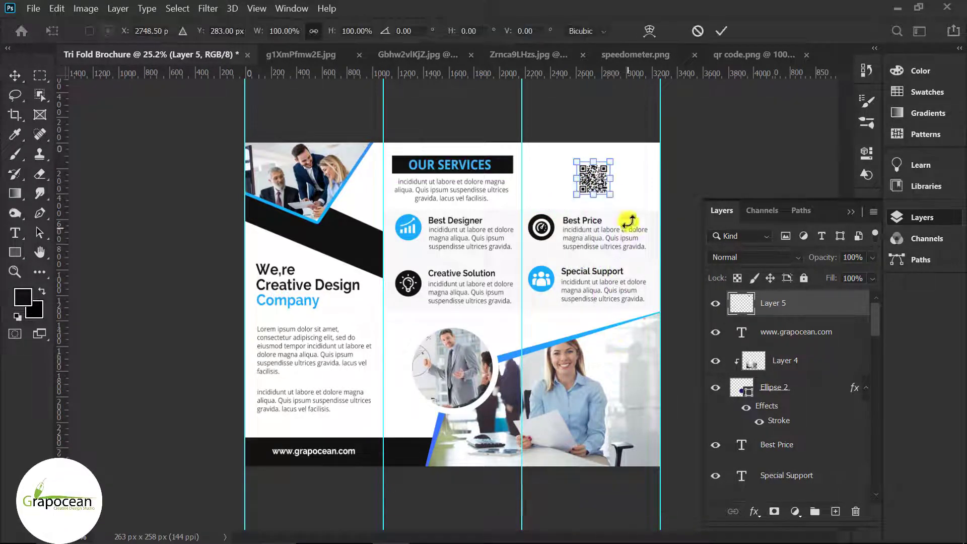
{"action": "left_click", "coordinate": [720, 31]}
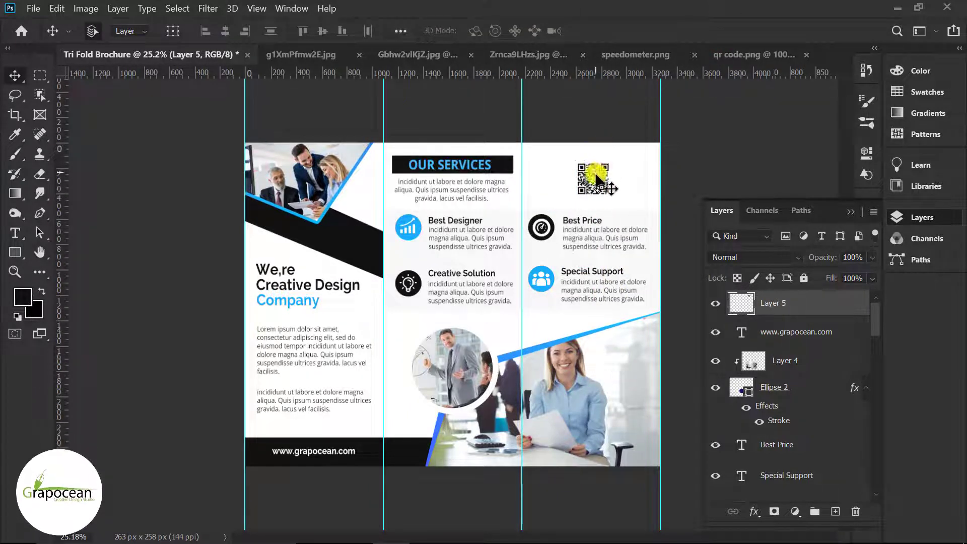
{"action": "left_click_drag", "start_coordinate": [596, 180], "coordinate": [633, 439]}
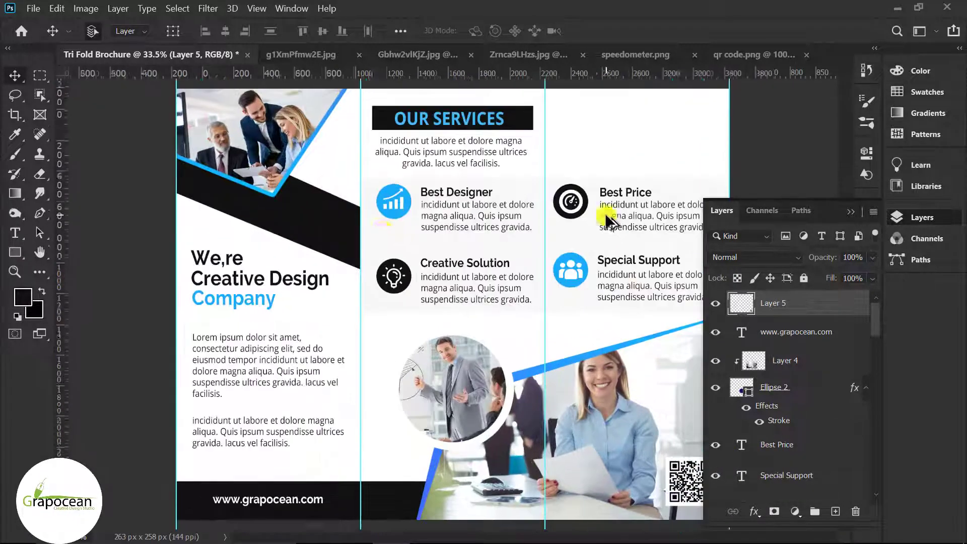
Switch briefly to Illustrator and return to the Photoshop brochure.
{"action": "scroll", "coordinate": [605, 212], "scroll_direction": "up", "scroll_amount": 2}
{"action": "scroll", "coordinate": [278, 322], "scroll_direction": "down", "scroll_amount": 1}
{"action": "scroll", "coordinate": [278, 323], "scroll_direction": "down", "scroll_amount": 1}
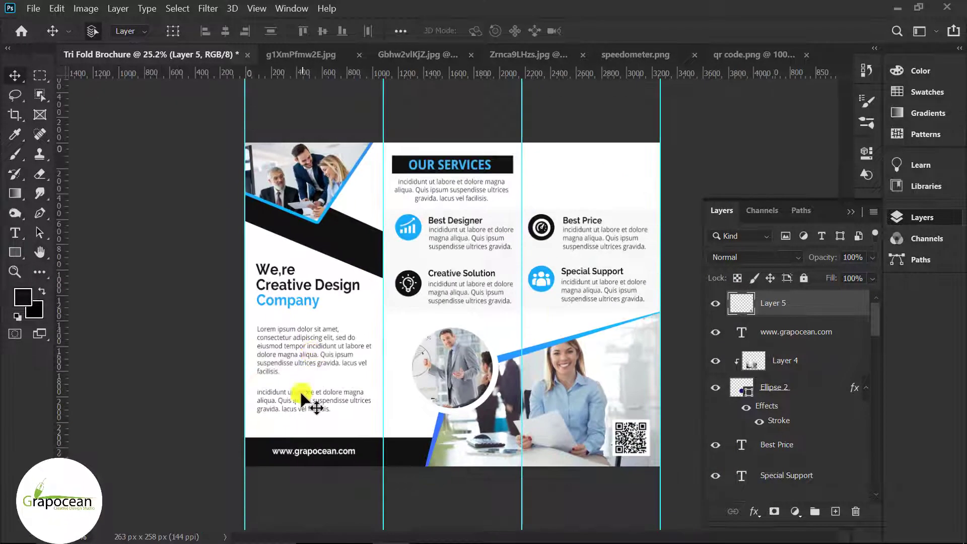
{"action": "left_click", "coordinate": [425, 528]}
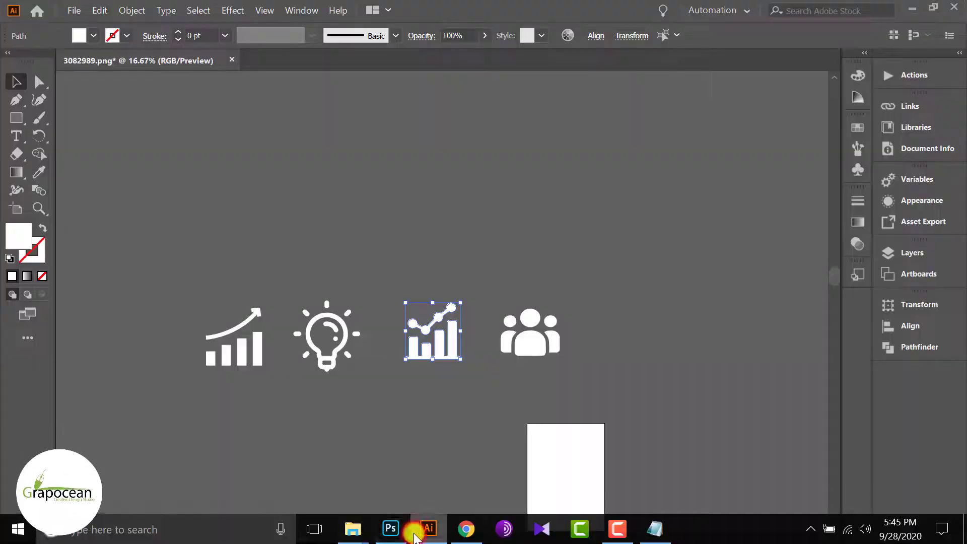
{"action": "left_click", "coordinate": [422, 534]}
Add a 'Call Us' line in Company's bright blue, centred at the top of the right panel.
{"action": "scroll", "coordinate": [439, 301], "scroll_direction": "up", "scroll_amount": 1}
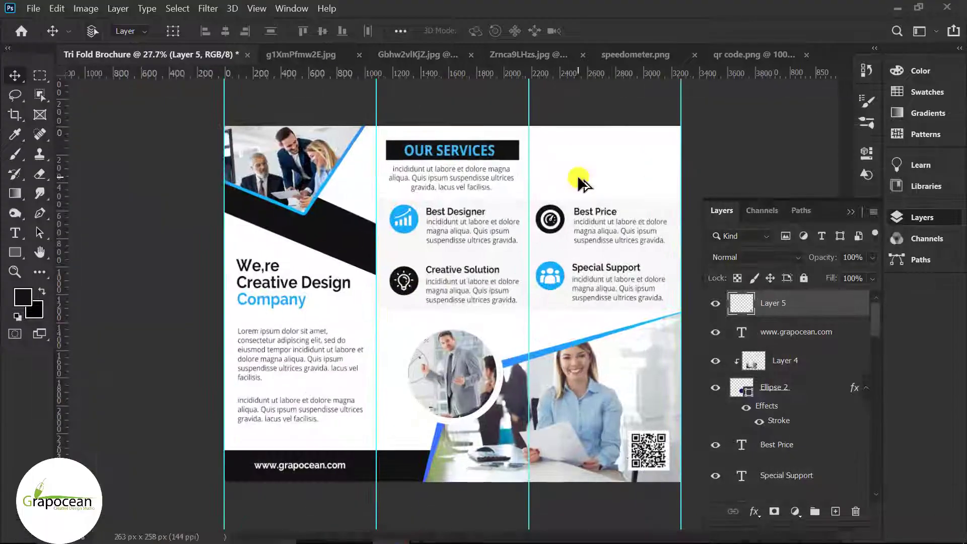
{"action": "left_click", "coordinate": [574, 166]}
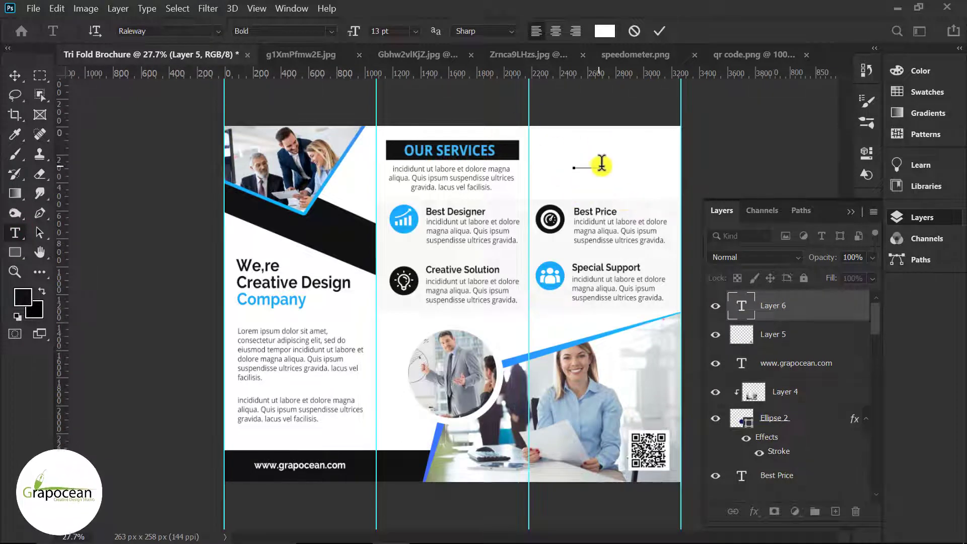
{"action": "left_click_drag", "start_coordinate": [603, 167], "coordinate": [495, 153]}
{"action": "left_click", "coordinate": [609, 31]}
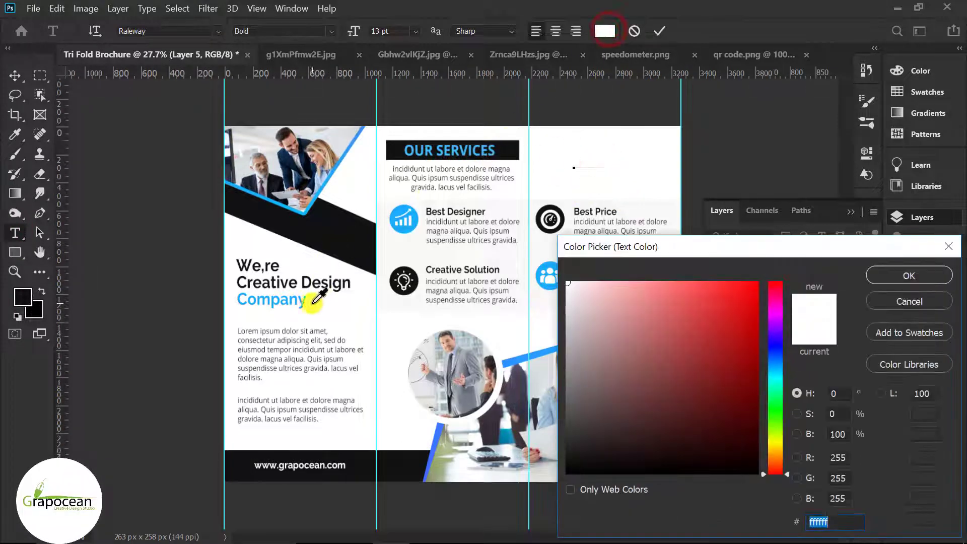
{"action": "left_click", "coordinate": [303, 302]}
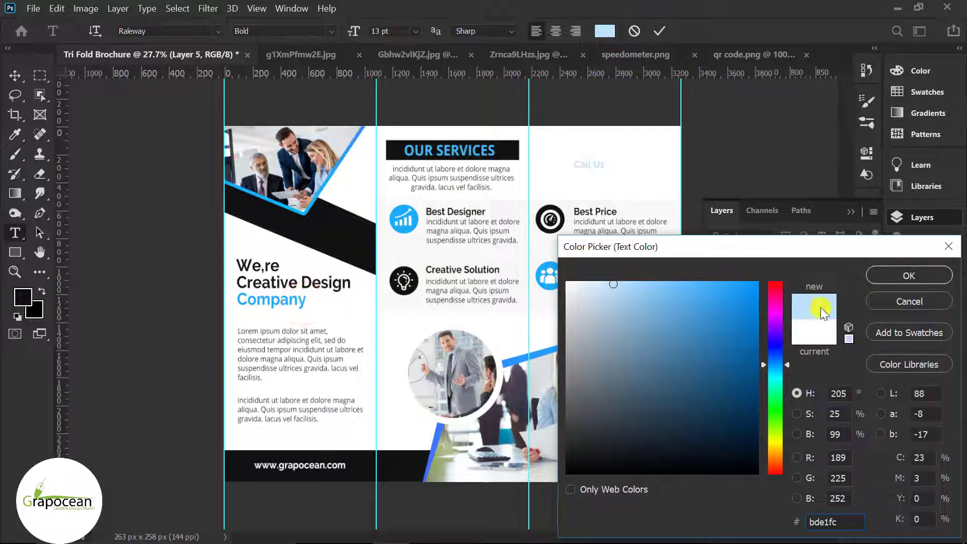
{"action": "left_click", "coordinate": [274, 302]}
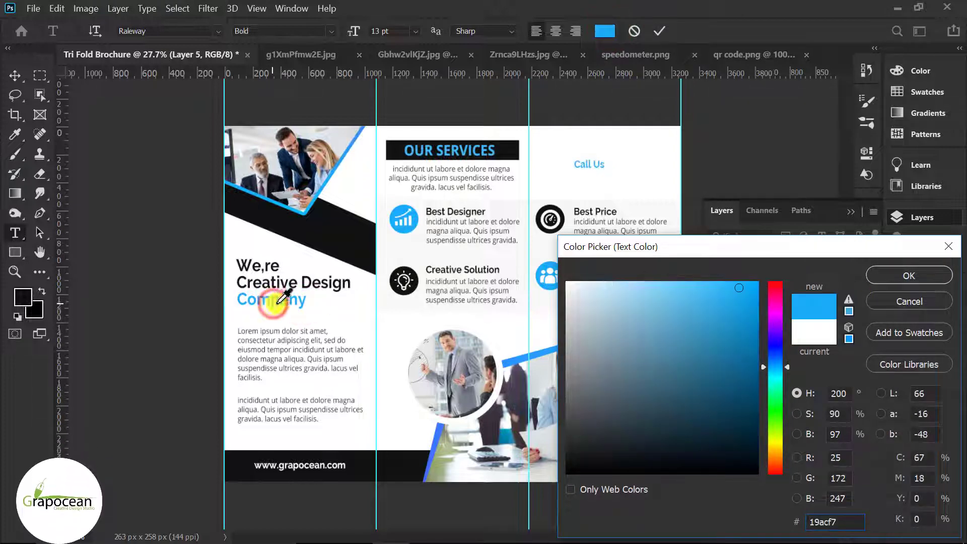
{"action": "left_click", "coordinate": [903, 275]}
{"action": "left_click", "coordinate": [14, 75]}
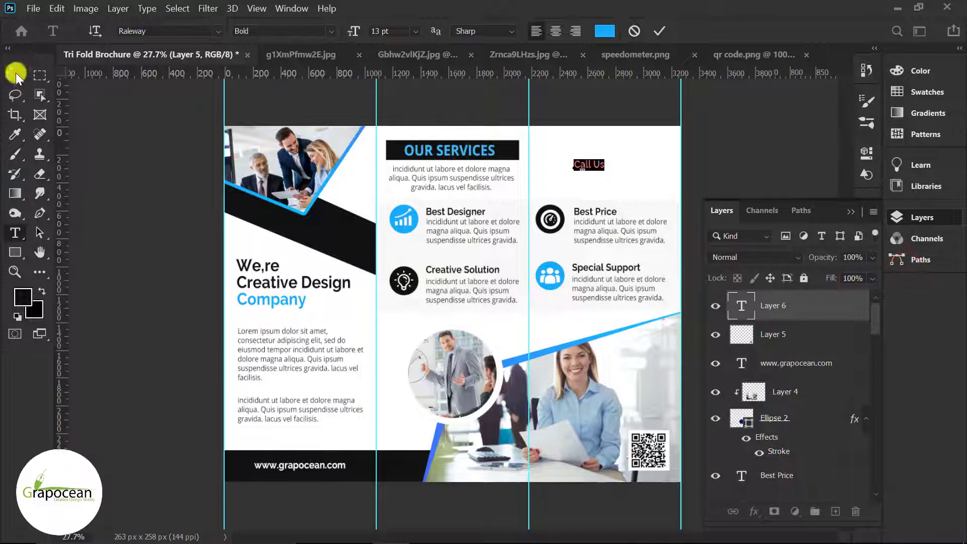
{"action": "left_click", "coordinate": [603, 171]}
{"action": "scroll", "coordinate": [602, 172], "scroll_direction": "up", "scroll_amount": 3}
{"action": "left_click_drag", "start_coordinate": [623, 149], "coordinate": [647, 139]}
Type the phone number on a new text line below Call Us.
{"action": "left_click", "coordinate": [22, 233]}
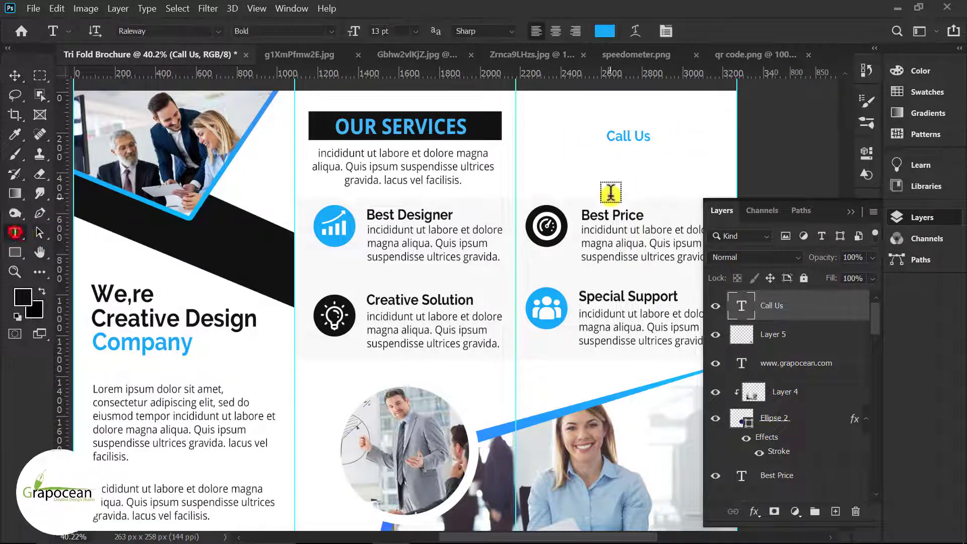
{"action": "left_click", "coordinate": [609, 169]}
{"action": "key", "text": "BackSpace"}
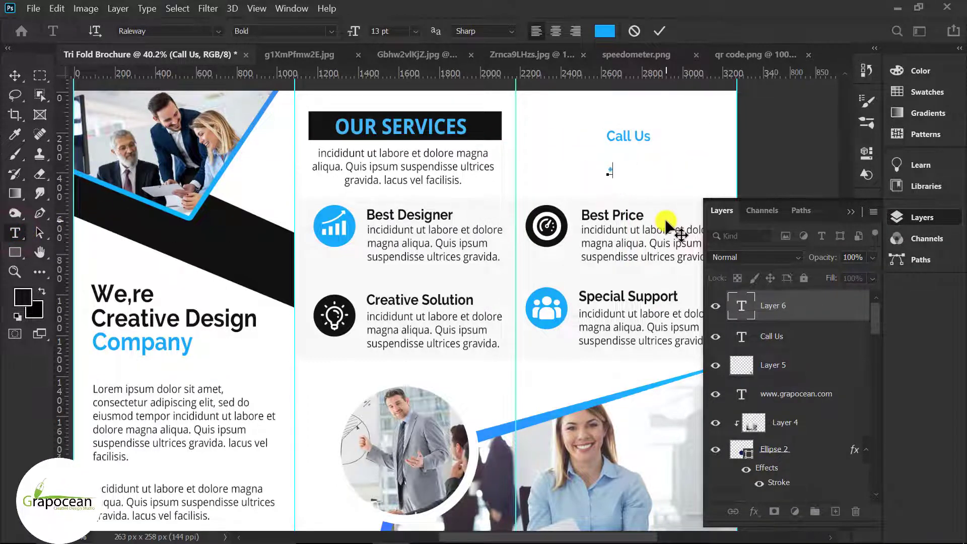
{"action": "type", "text": "+880"}
{"action": "key", "text": "BackSpace"}
{"action": "key", "text": "BackSpace"}
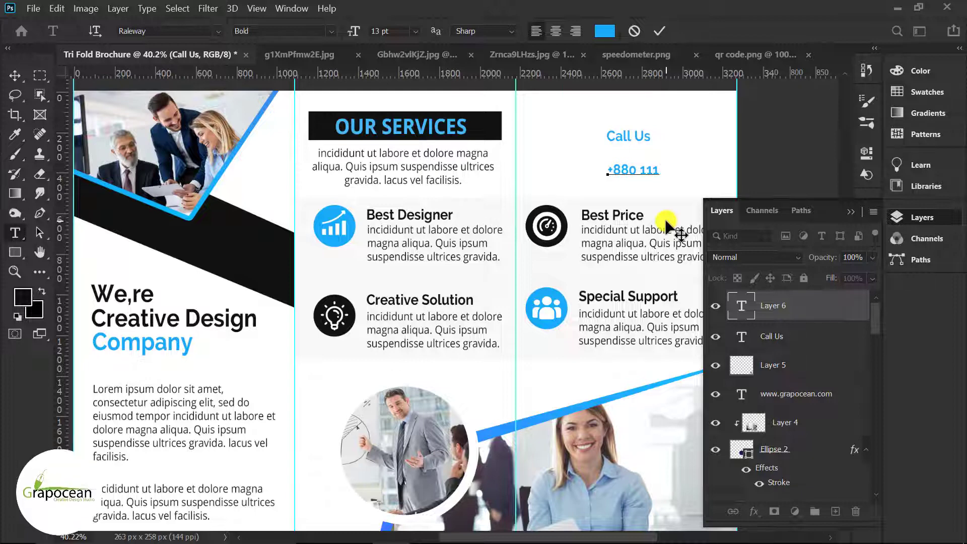
{"action": "type", "text": "222 333"}
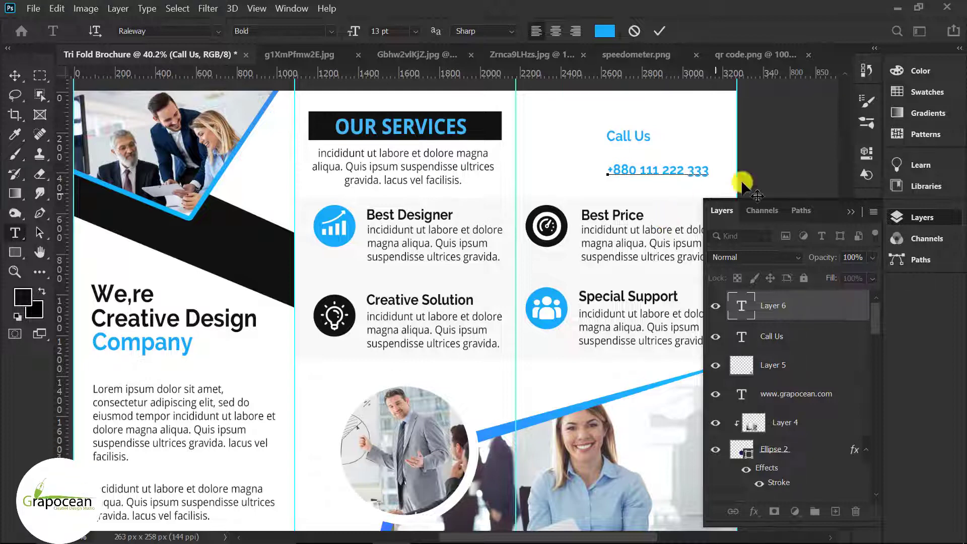
Set the phone number in Open Sans and align it under Call Us.
{"action": "left_click_drag", "start_coordinate": [708, 170], "coordinate": [602, 173]}
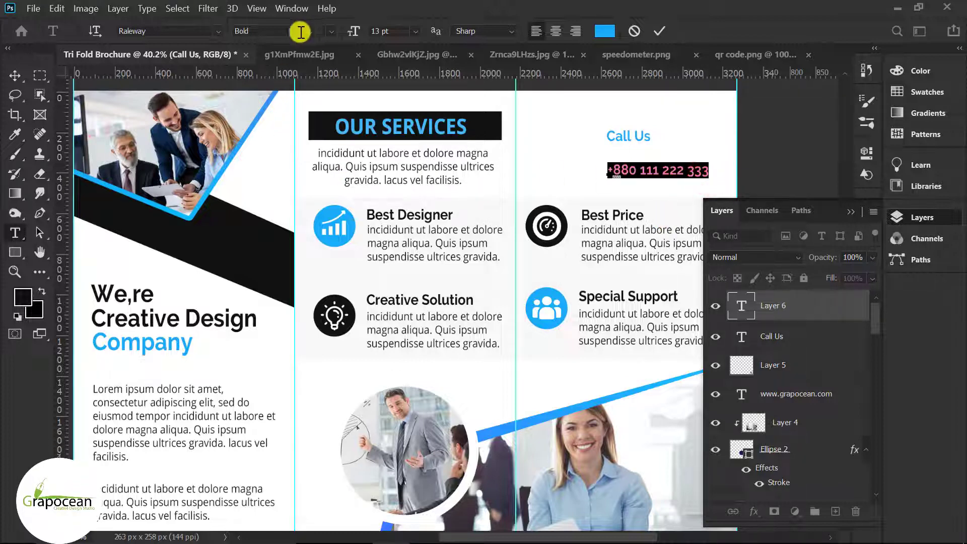
{"action": "left_click", "coordinate": [217, 31]}
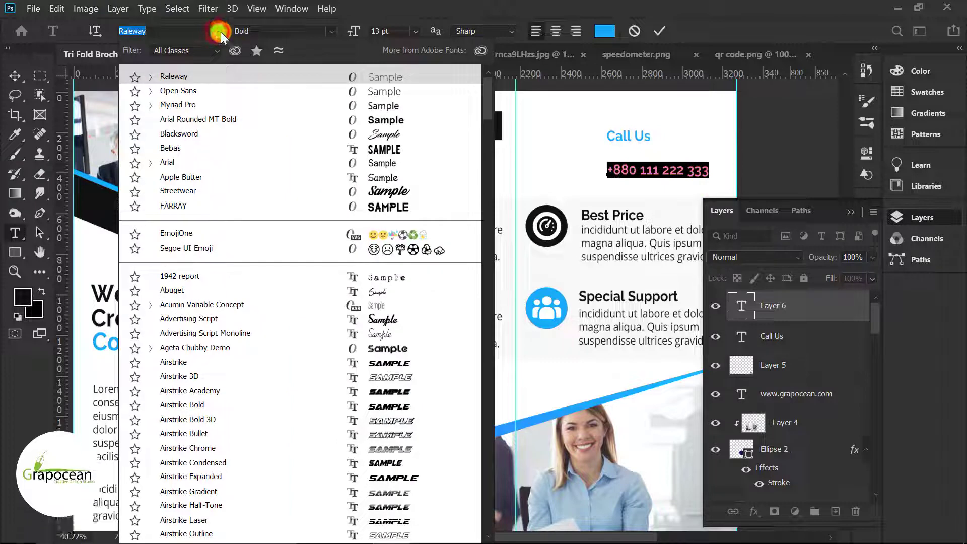
{"action": "left_click", "coordinate": [246, 89]}
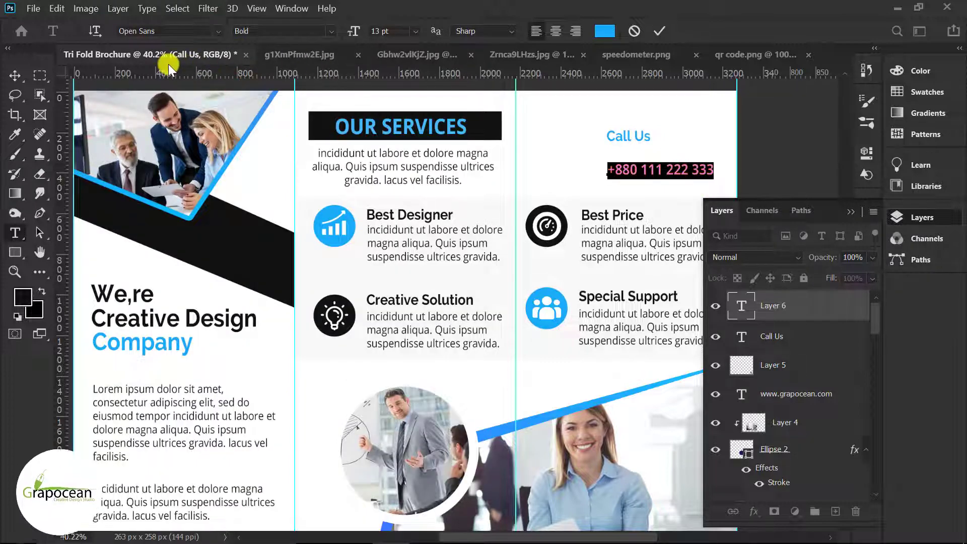
{"action": "left_click", "coordinate": [18, 75]}
{"action": "left_click_drag", "start_coordinate": [666, 168], "coordinate": [629, 152]}
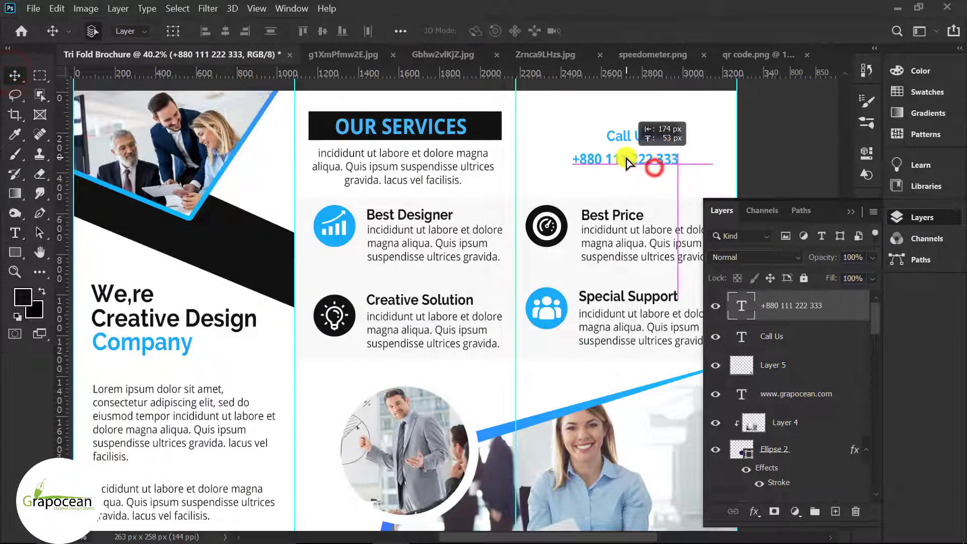